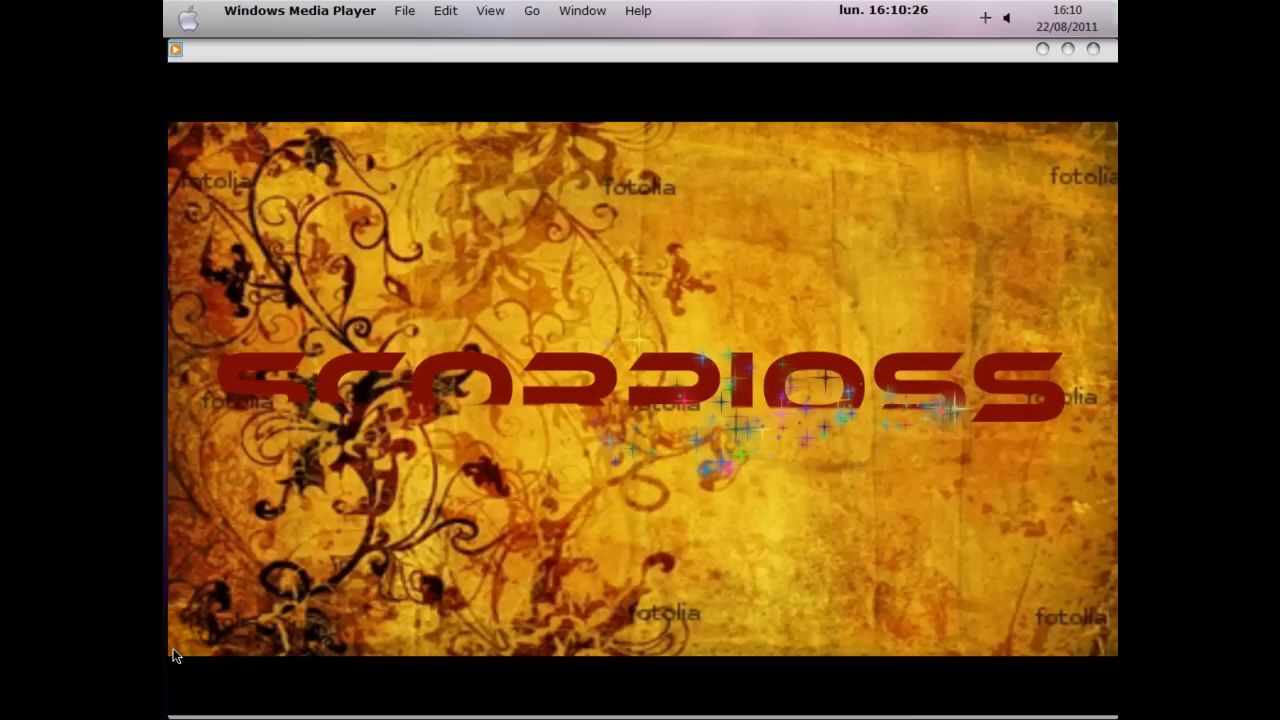
Play the TUTO 3 clip to review the finished text animation, pause it and close the player.
mouse_move(187, 425)
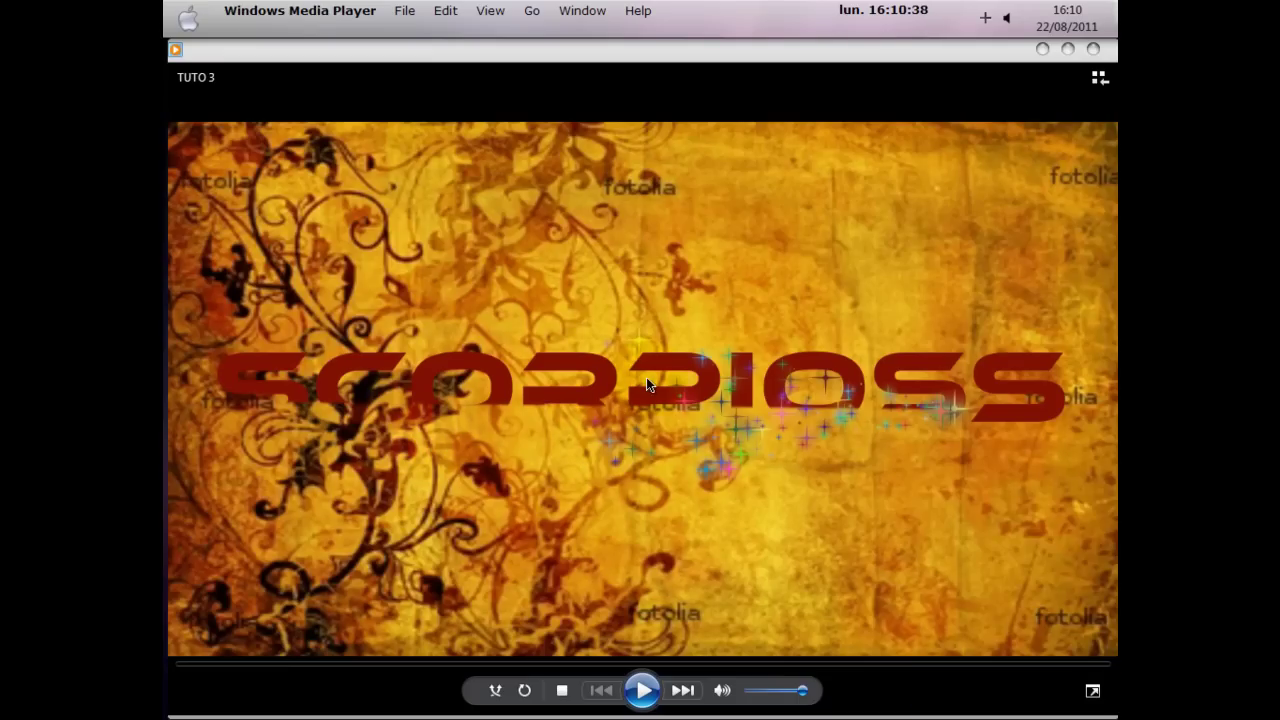
click(640, 689)
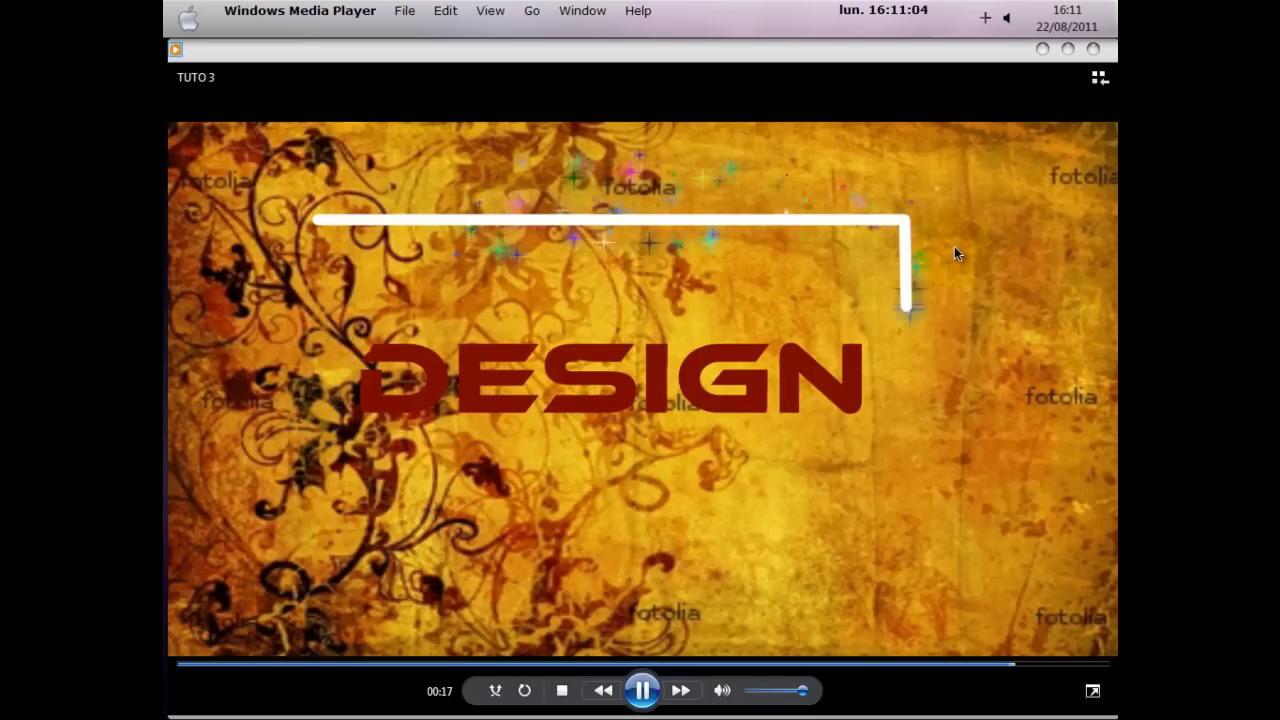
click(640, 695)
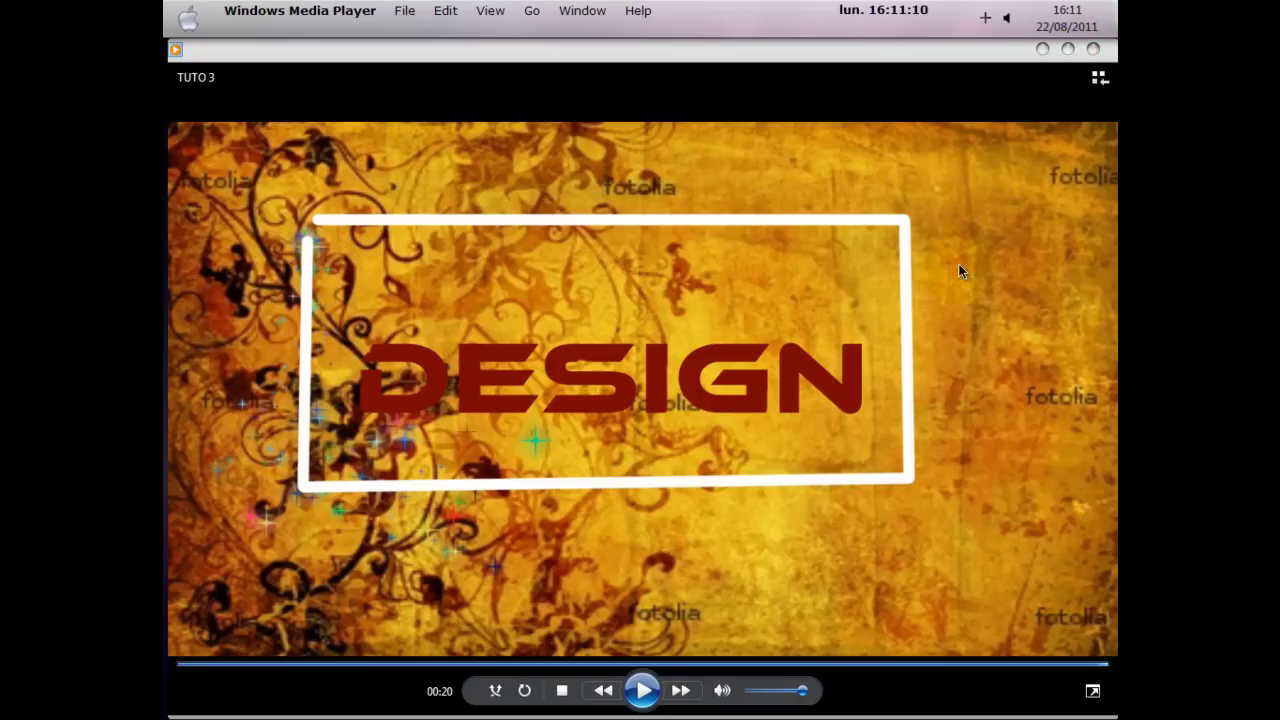
click(1094, 49)
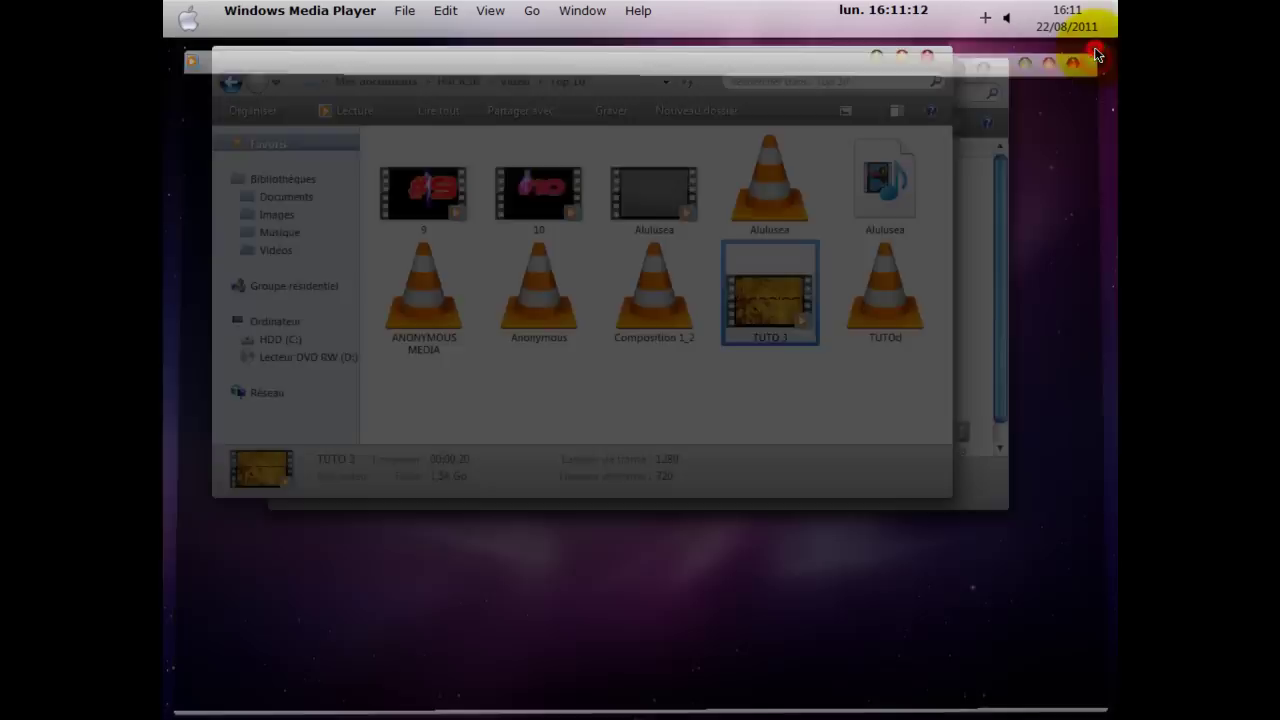
Switch to Google Chrome and browse the deviantART results for Grunge backgrounds, then minimize the browser.
click(400, 680)
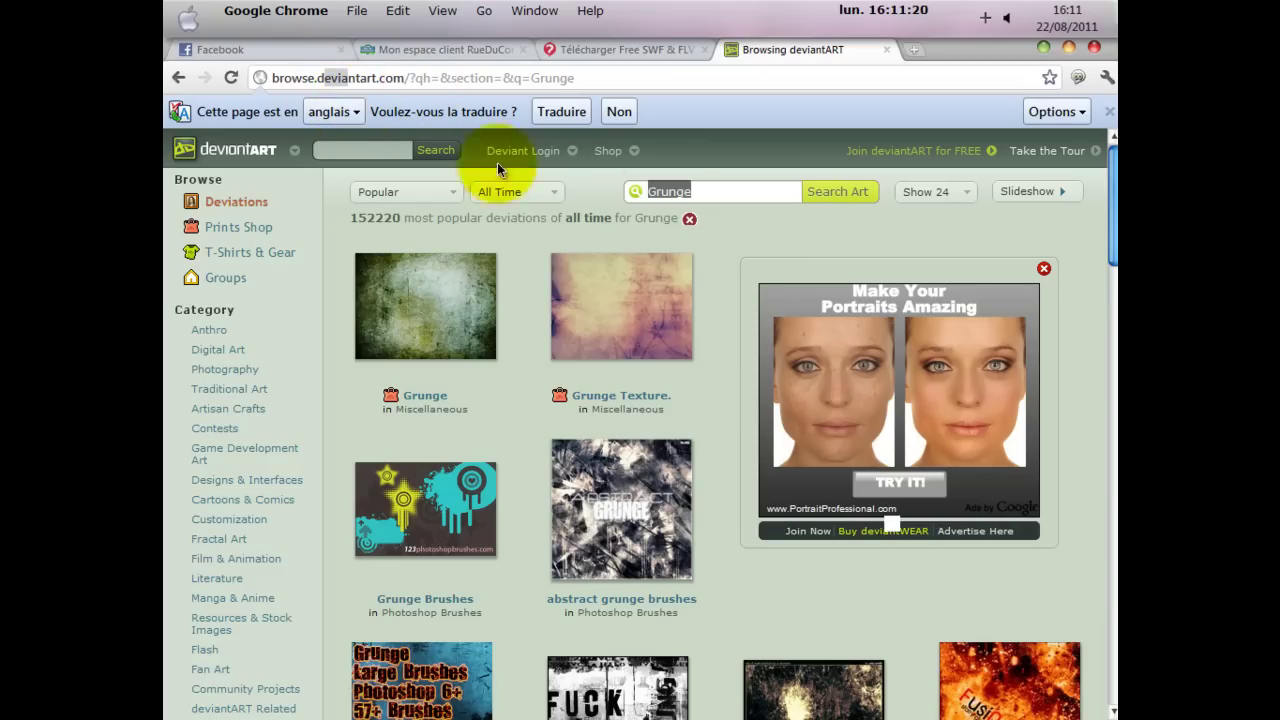
click(650, 193)
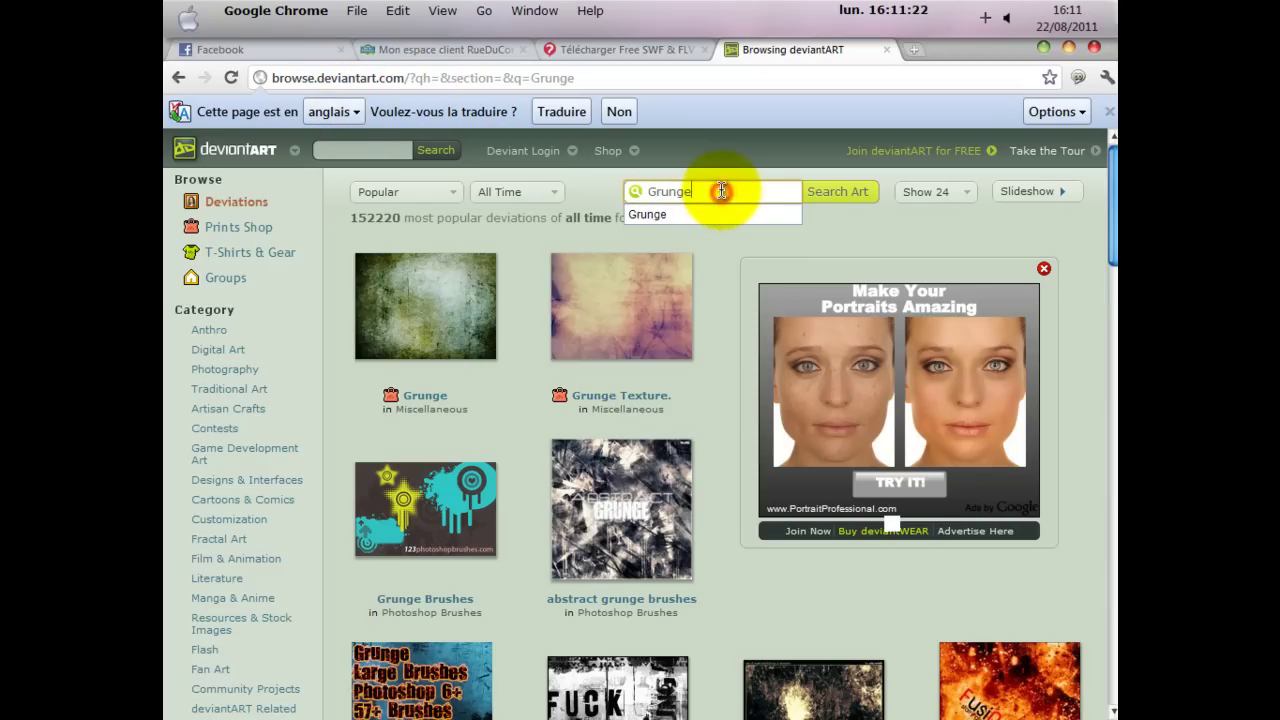
scroll(590, 570, down, 5)
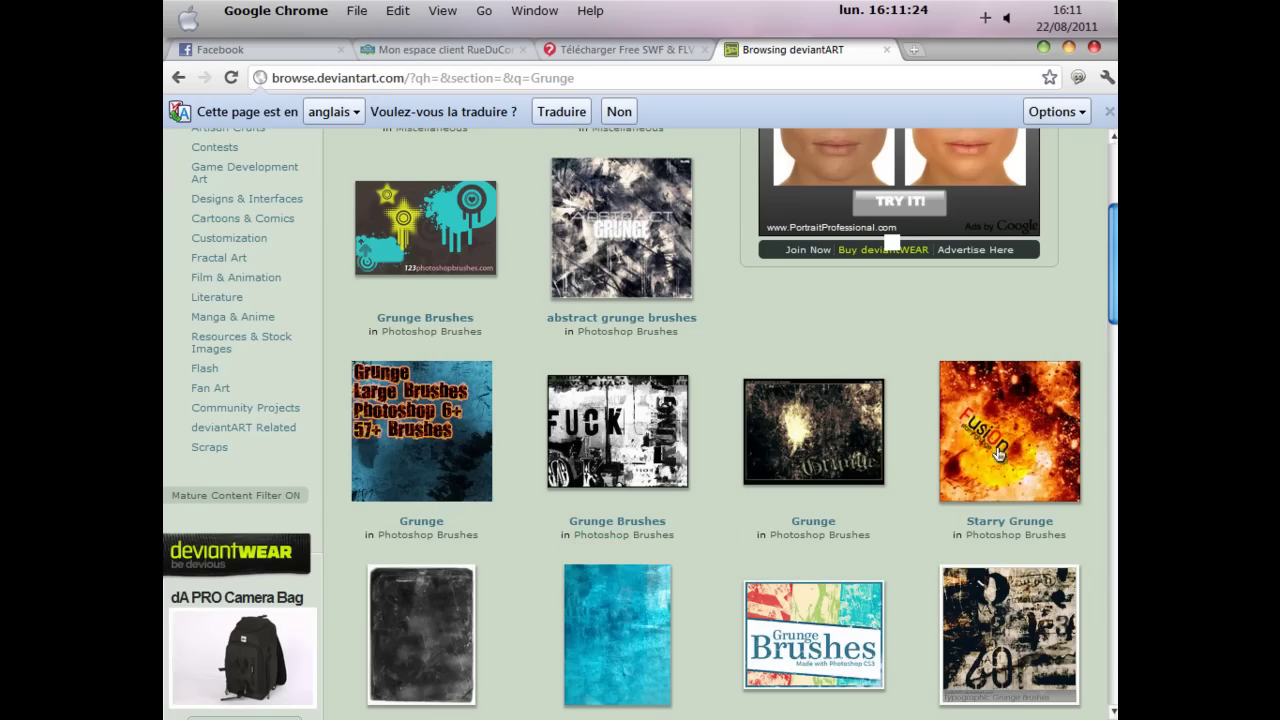
scroll(830, 565, up, 4)
click(1043, 48)
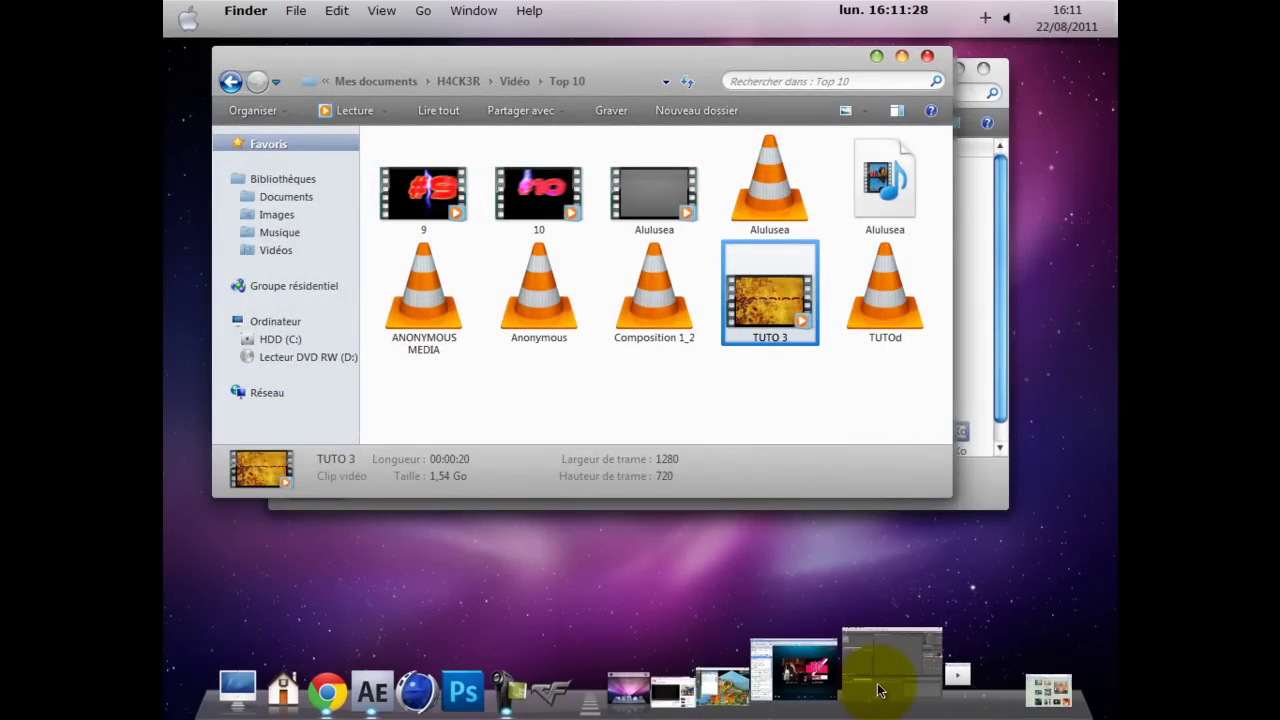
Switch to After Effects and create Composition 1 with the HDV/HDTV 720 29,97 preset and a 0;00;20;00 duration.
click(871, 688)
right_click(300, 350)
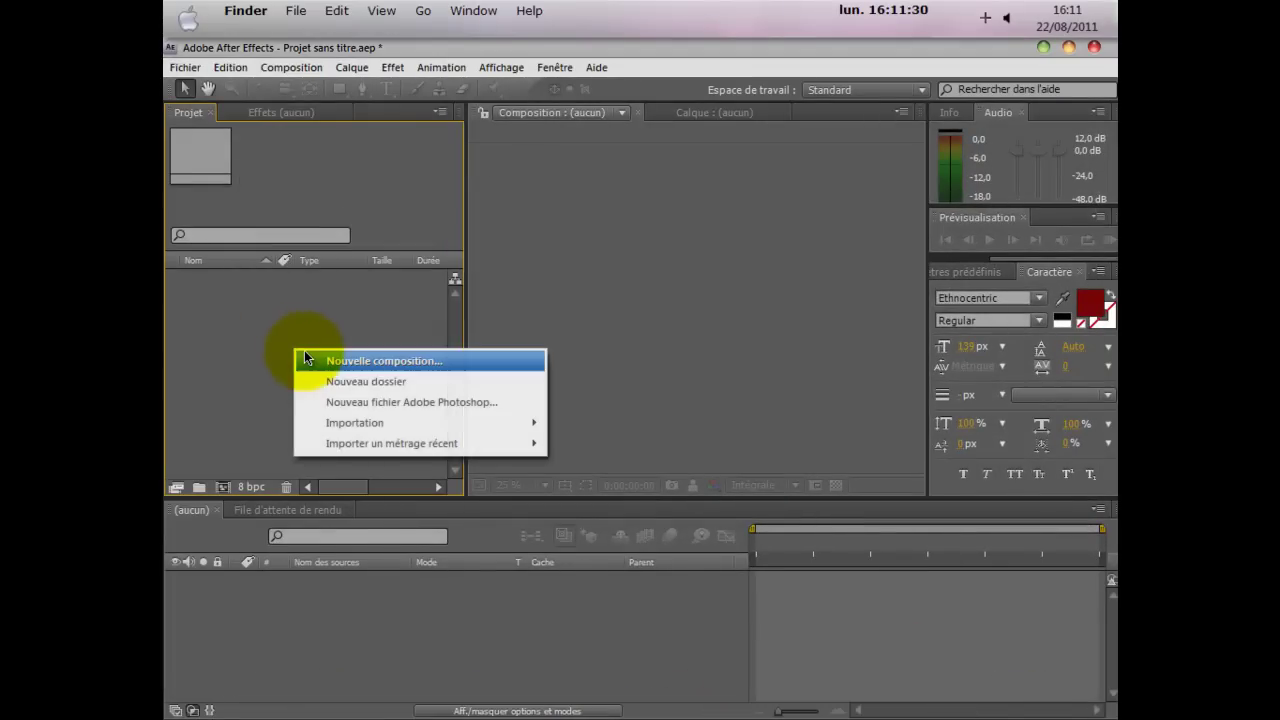
click(307, 355)
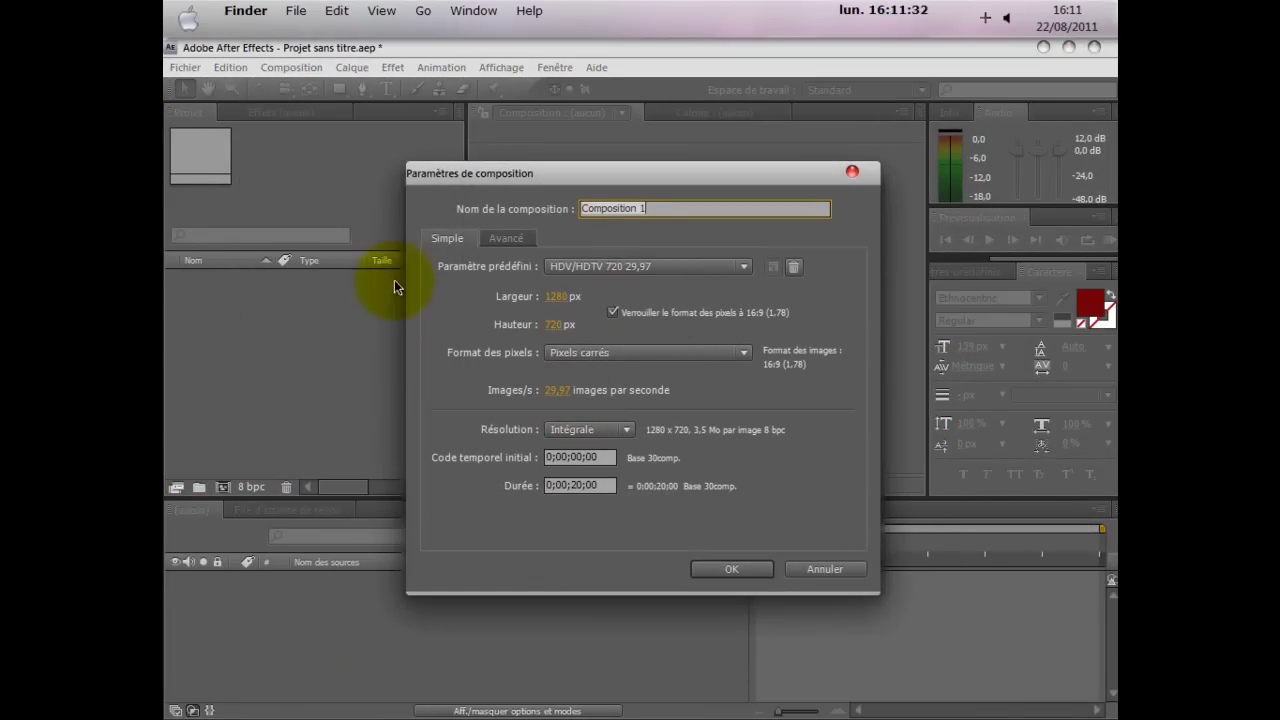
click(622, 264)
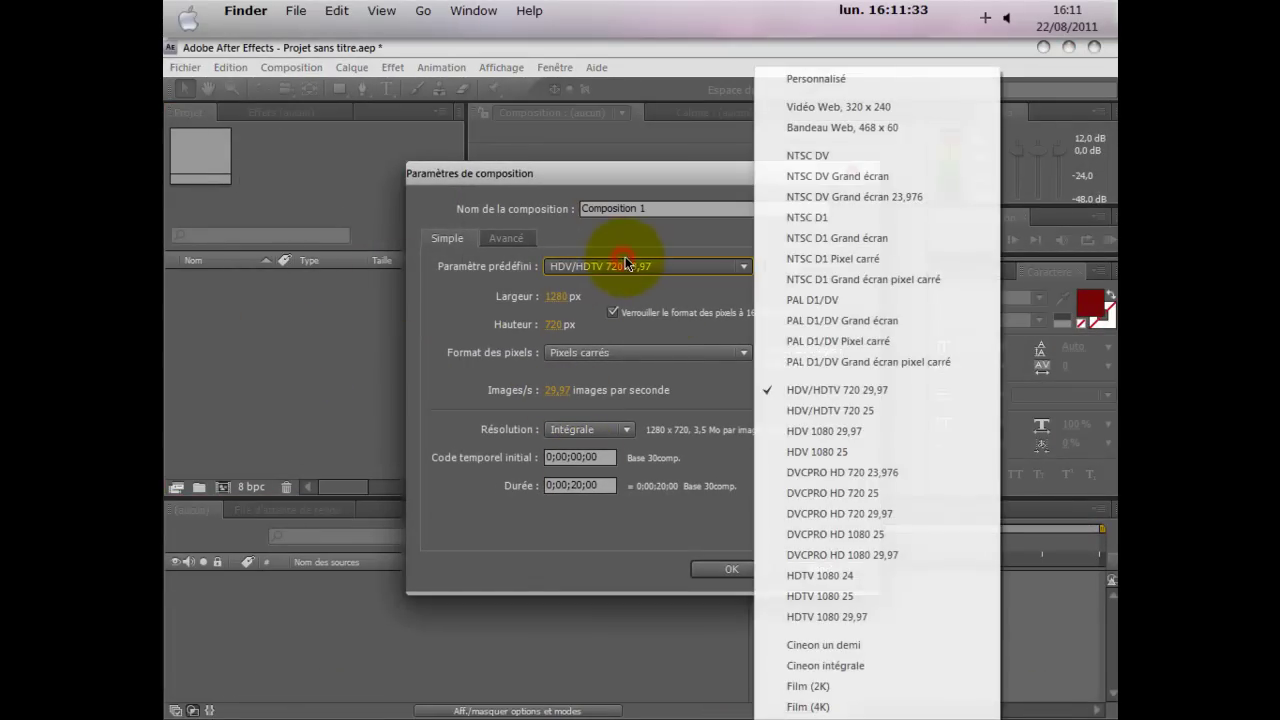
click(831, 392)
click(565, 487)
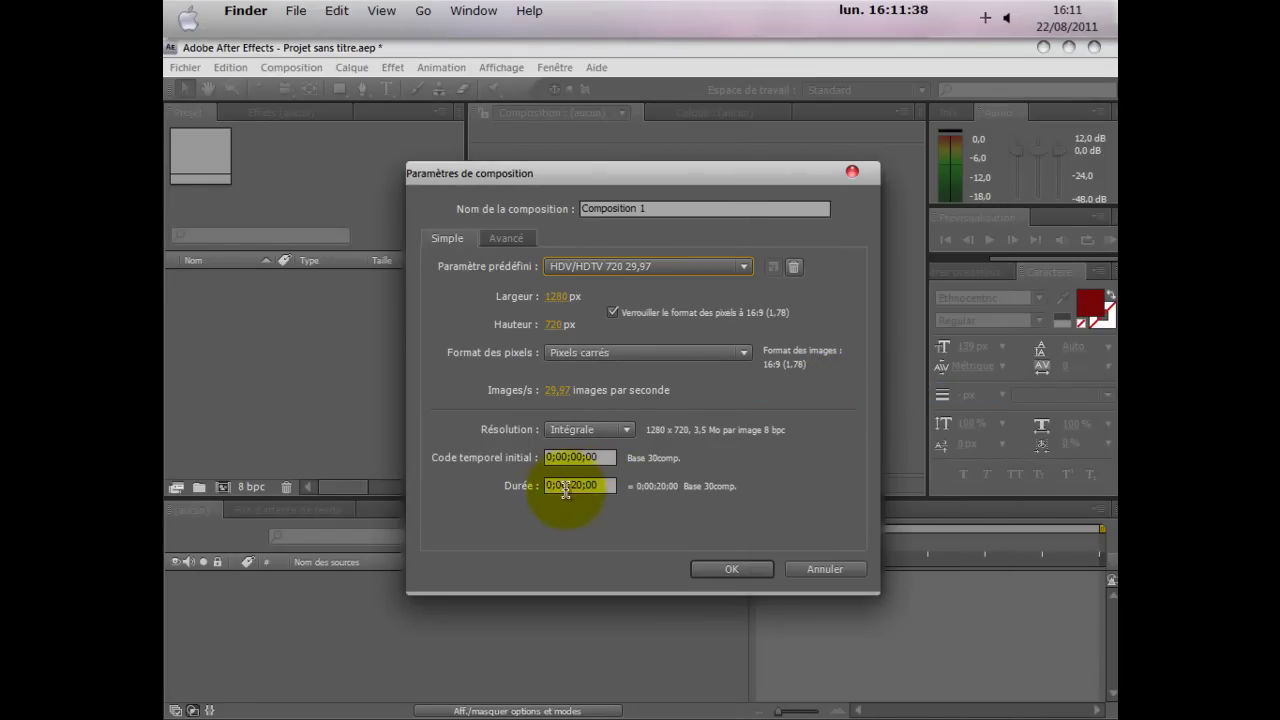
click(576, 485)
click(573, 487)
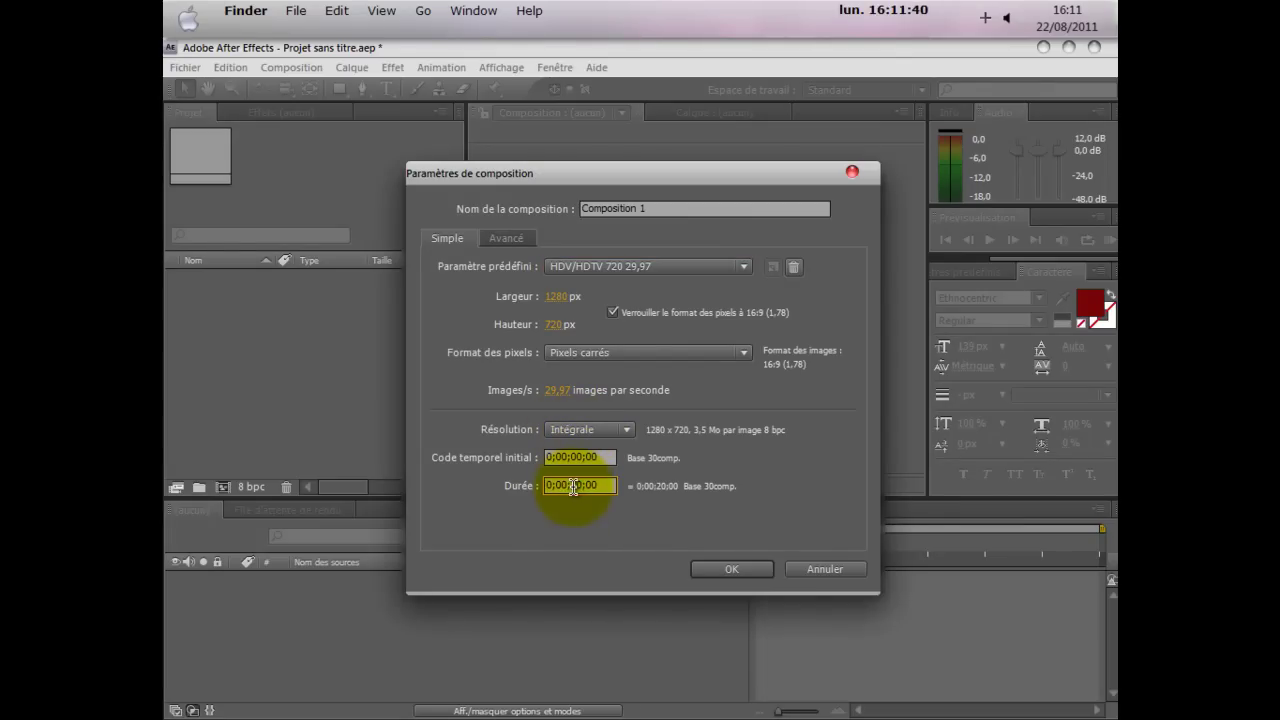
click(492, 238)
click(452, 242)
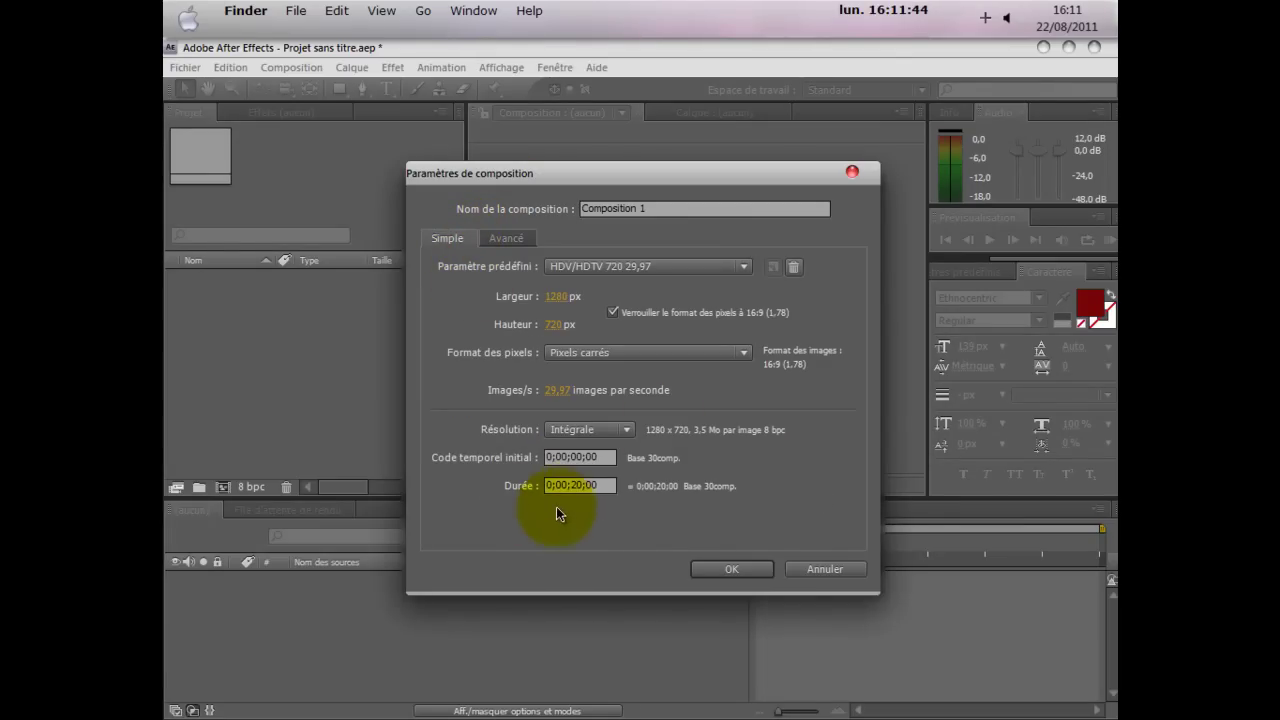
click(731, 569)
Import the orange grunge background JPEG, whose name starts with 400_F_997017, from the H4CK3R folder.
click(270, 335)
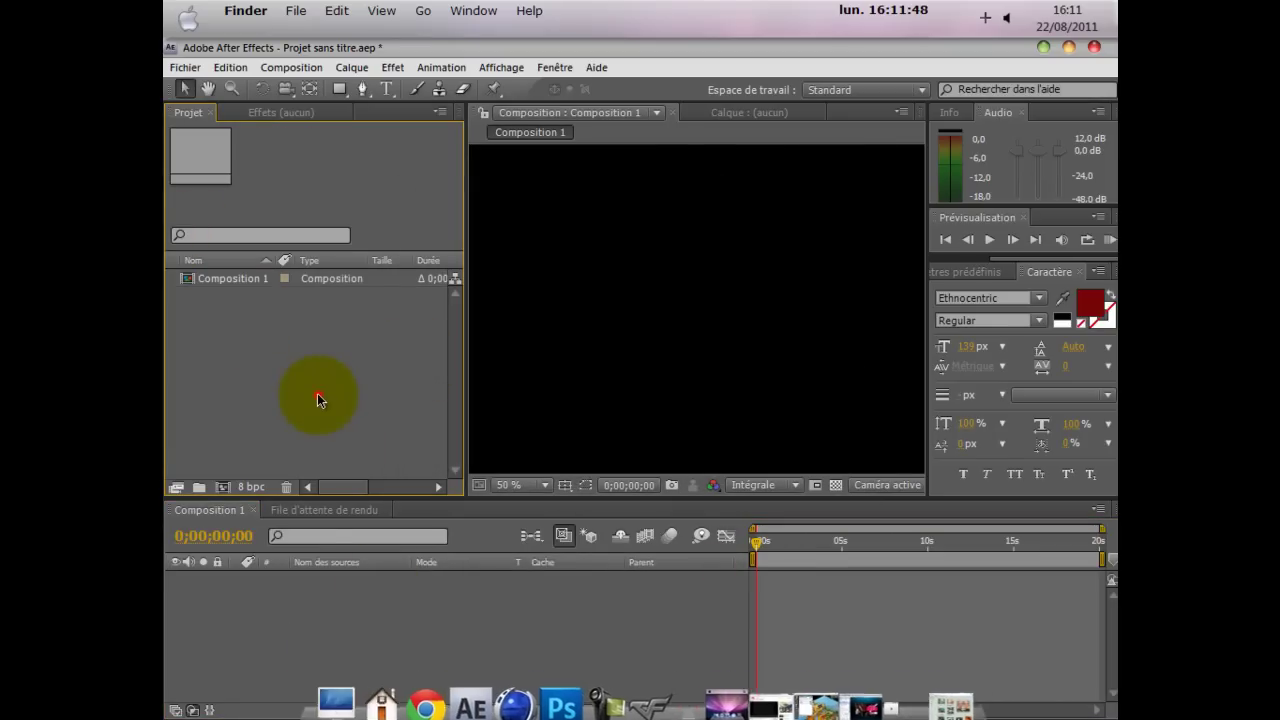
click(318, 394)
click(318, 394)
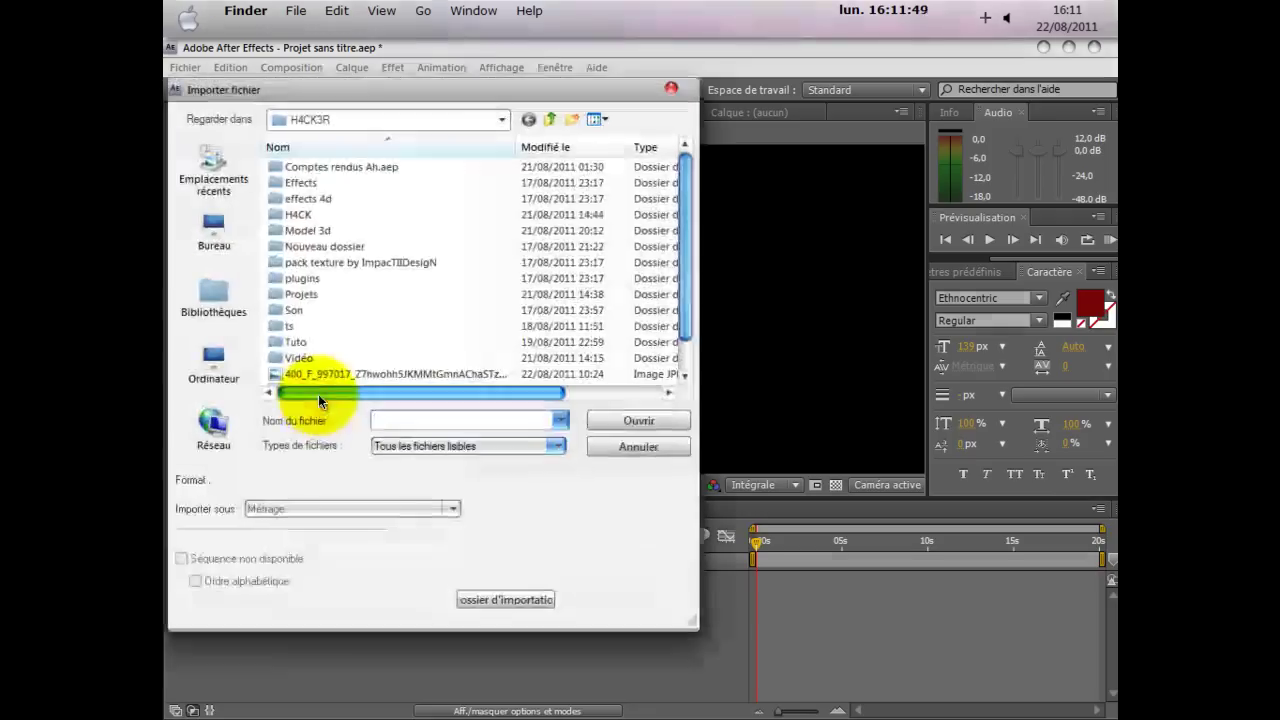
click(680, 245)
drag(512, 92, 740, 108)
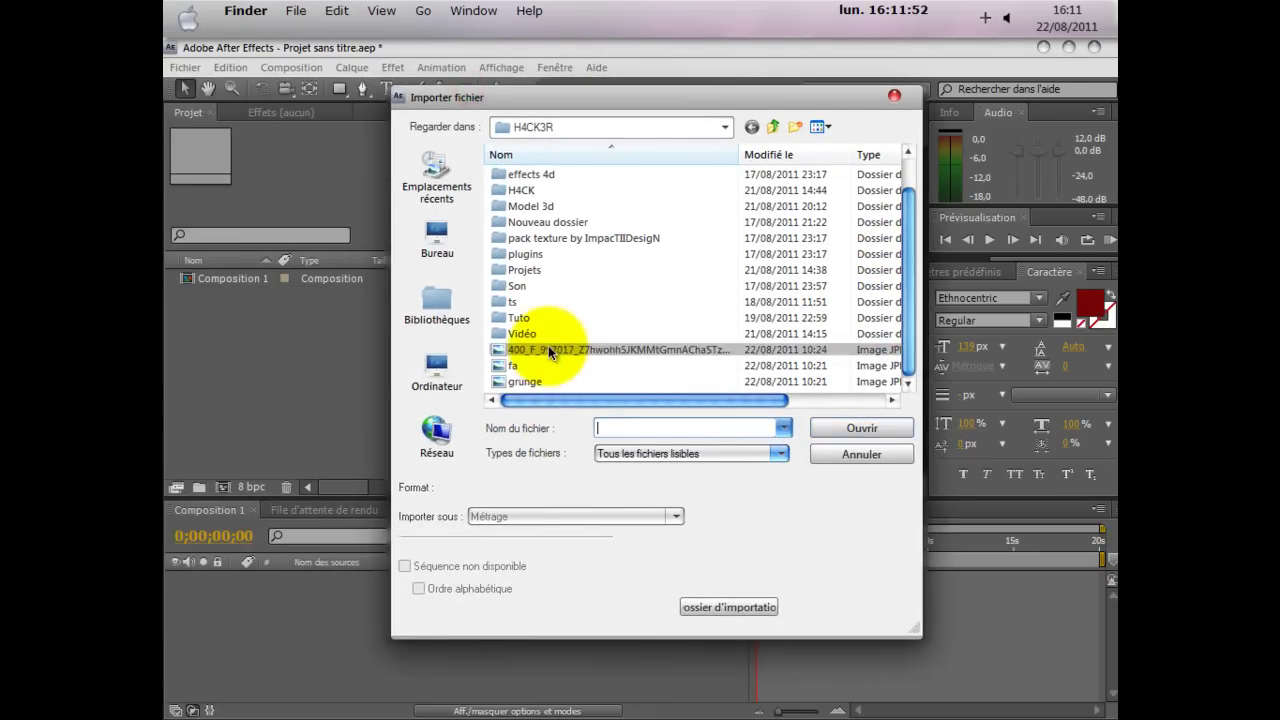
double_click(548, 345)
Add the grunge image to Composition 1 as a layer and enlarge it to cover the whole frame.
drag(229, 278, 305, 578)
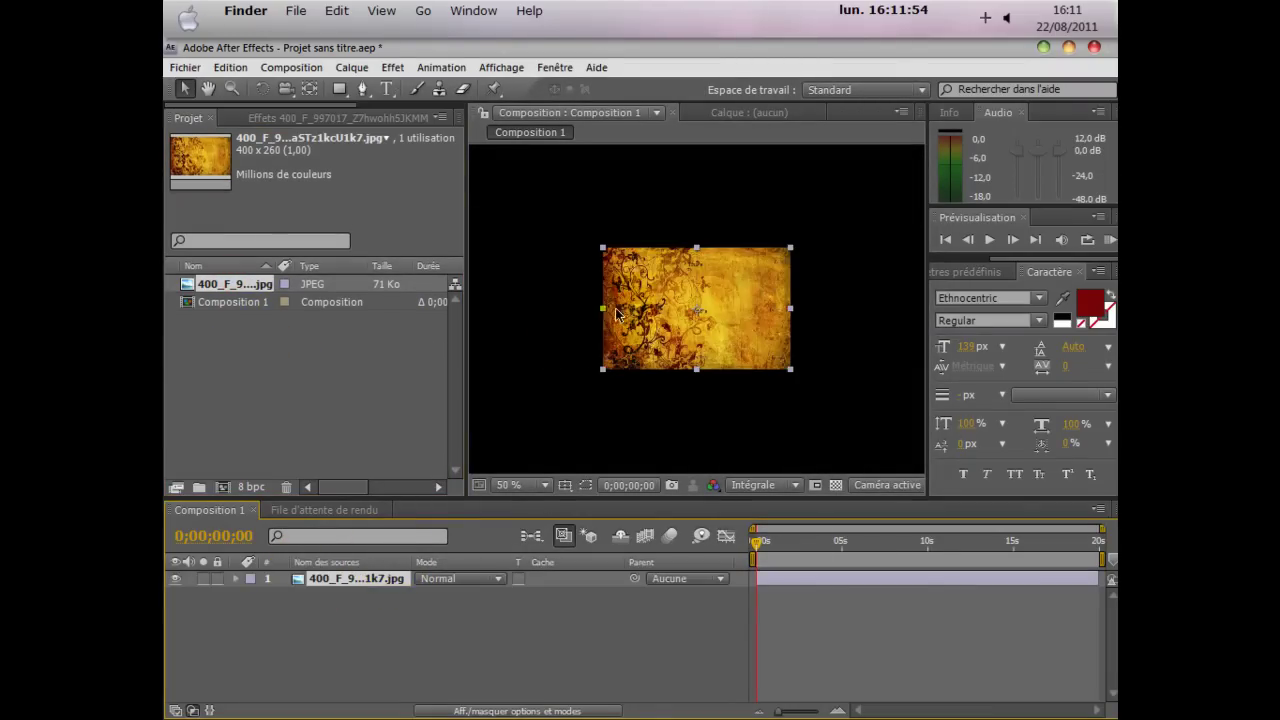
scroll(602, 259, down, 1)
drag(649, 280, 539, 226)
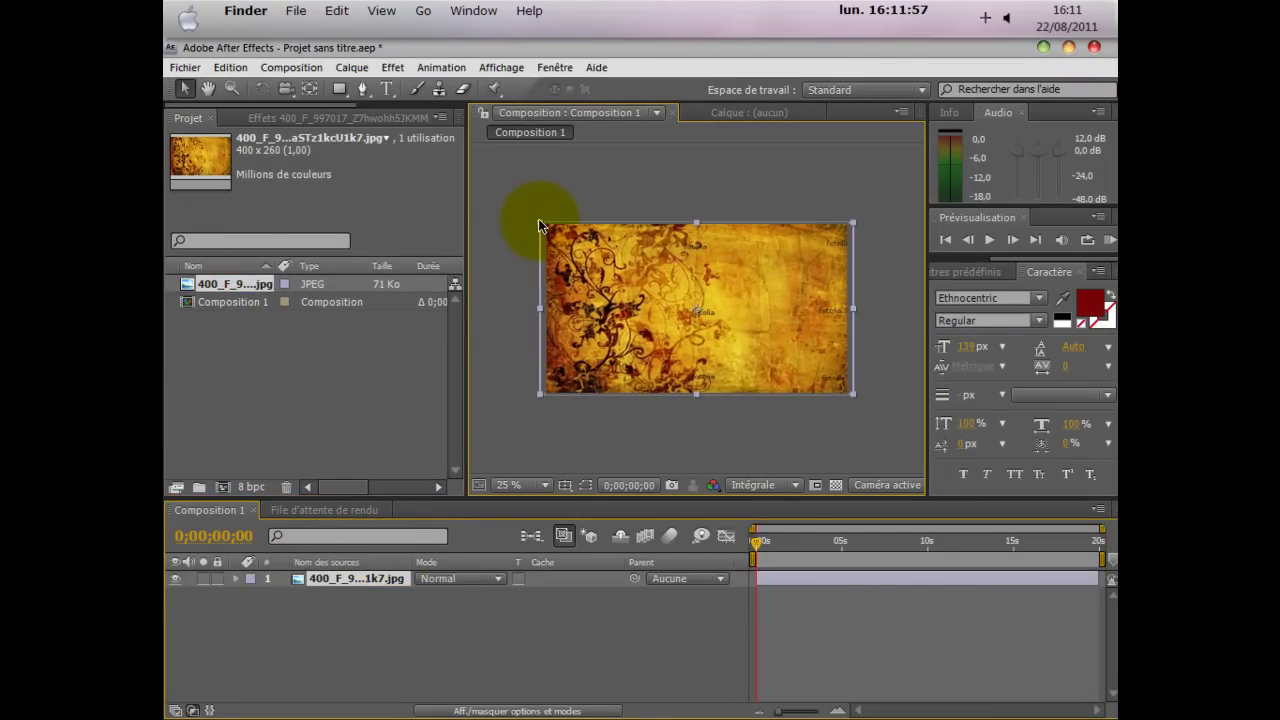
click(474, 309)
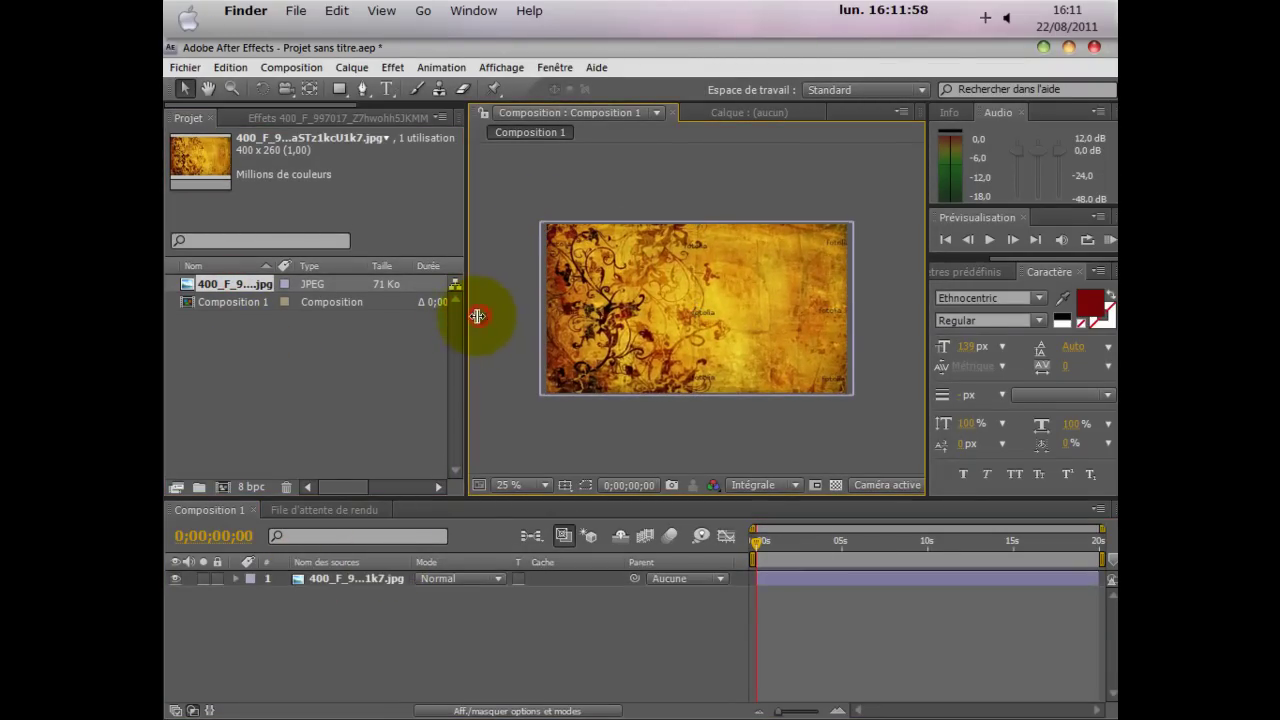
Add the text SCORPIOSS over the background and center it in the frame.
click(385, 89)
click(620, 324)
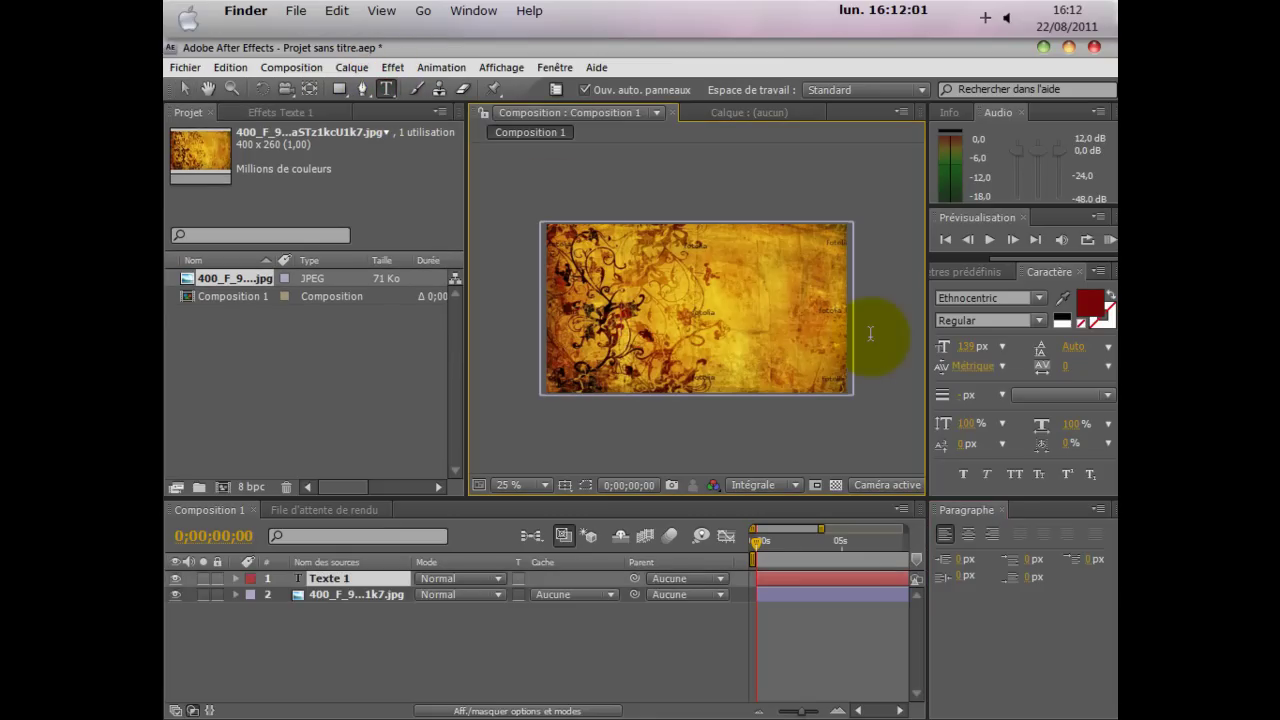
text(SCORPIOSS)
drag(849, 411, 797, 405)
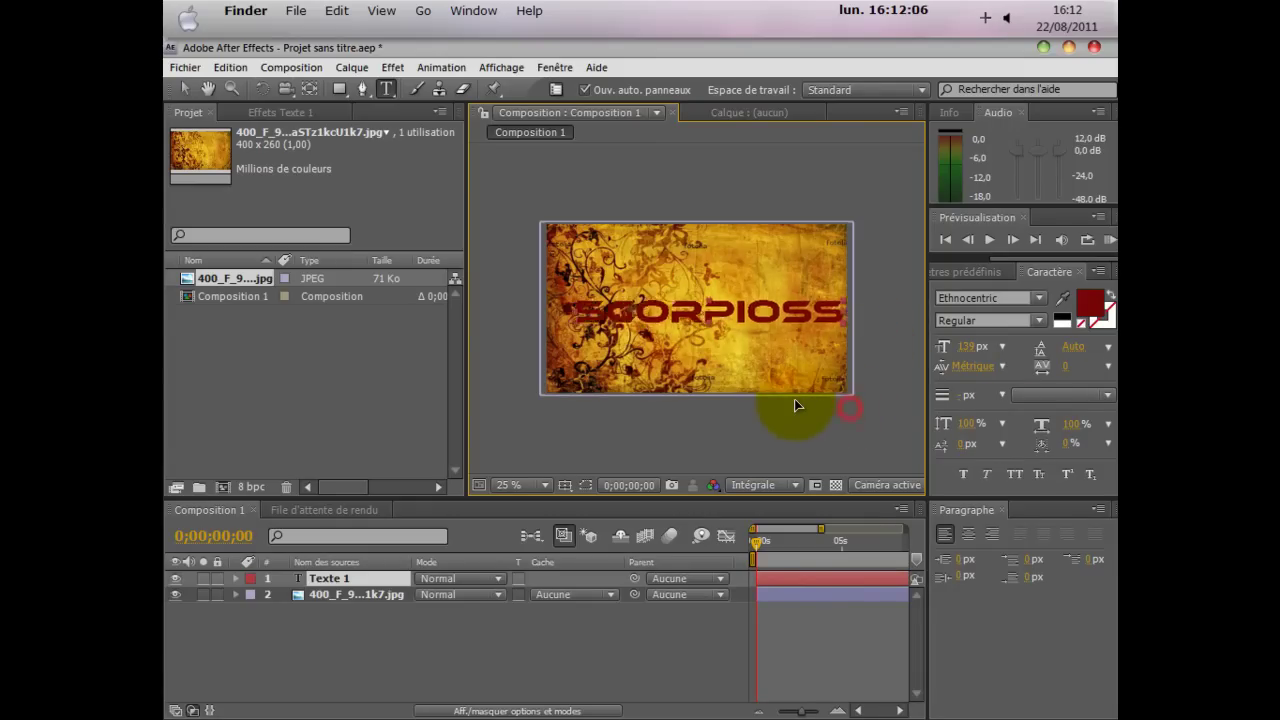
click(797, 405)
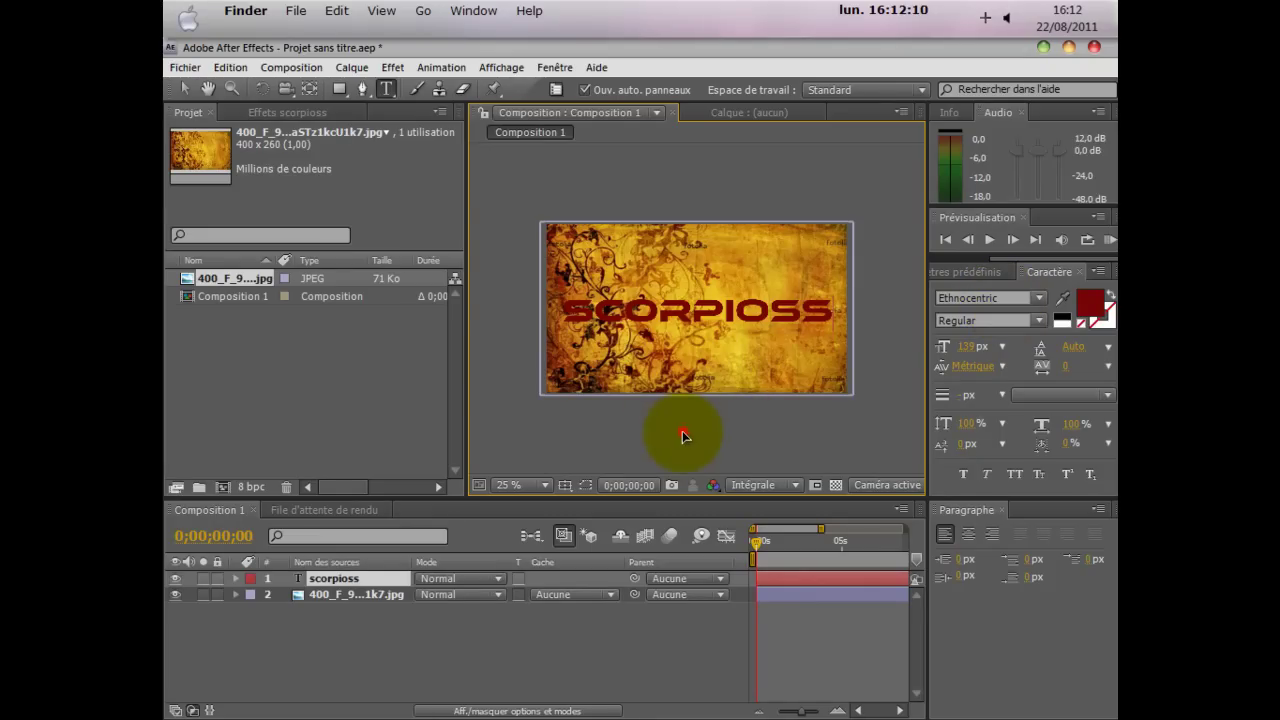
drag(680, 434, 682, 440)
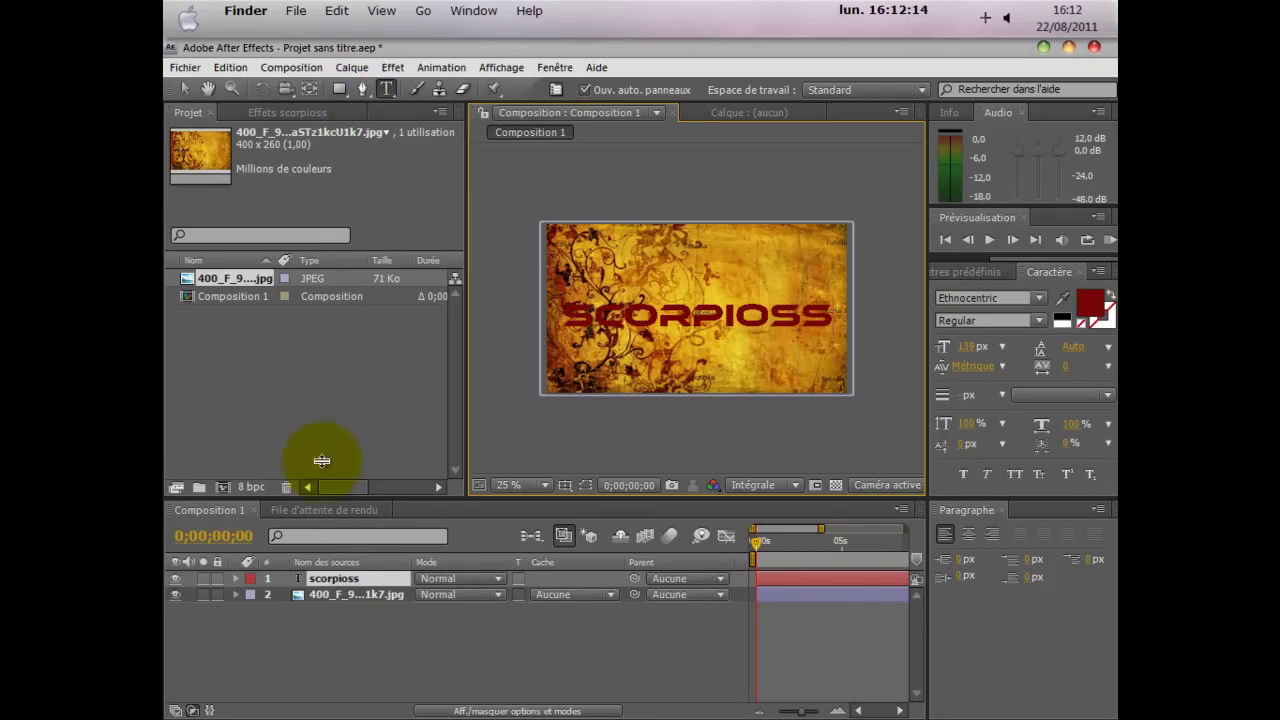
Draw a back-and-forth mask path over the SCORPIOSS letters on the text layer with the Pen tool.
click(186, 90)
click(326, 566)
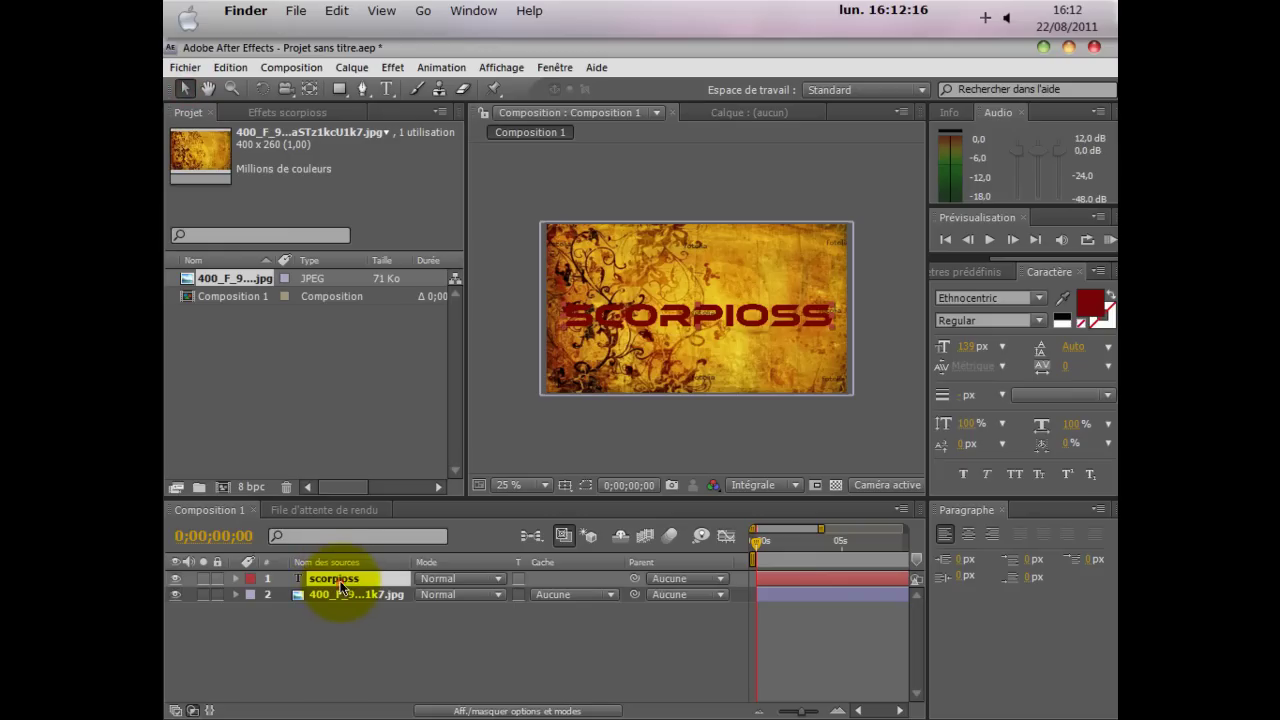
click(320, 611)
click(370, 578)
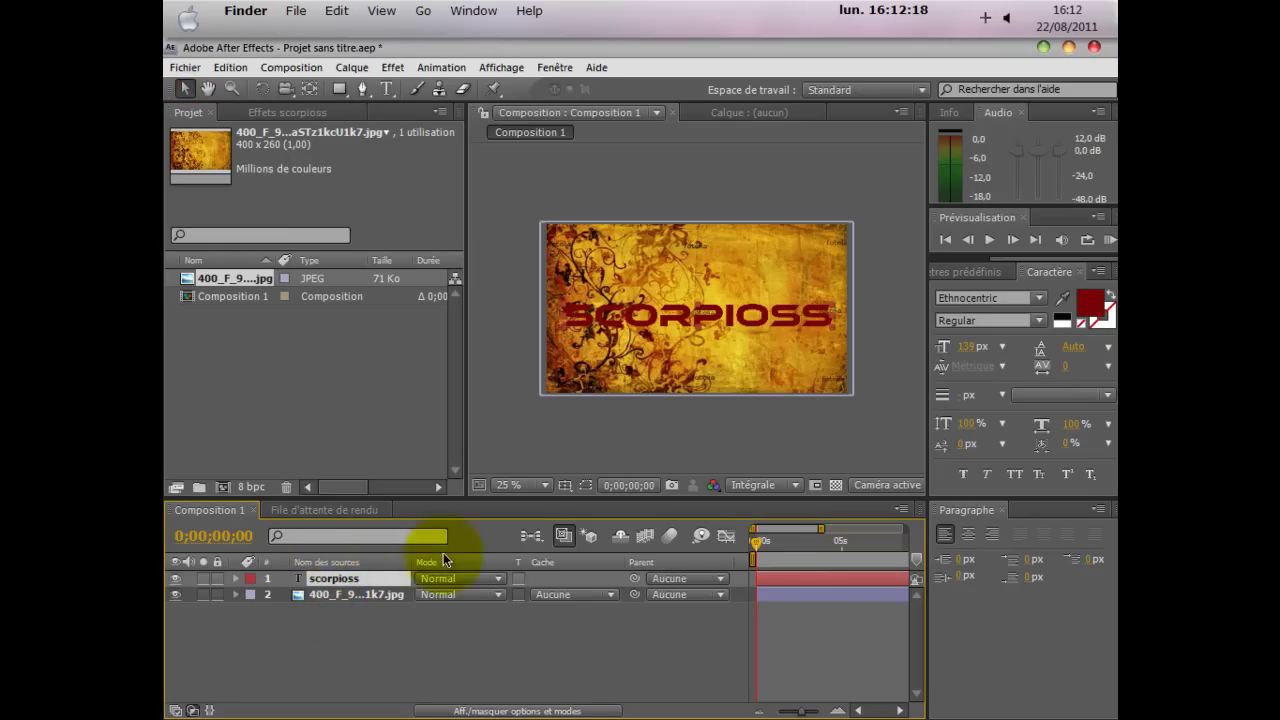
click(363, 90)
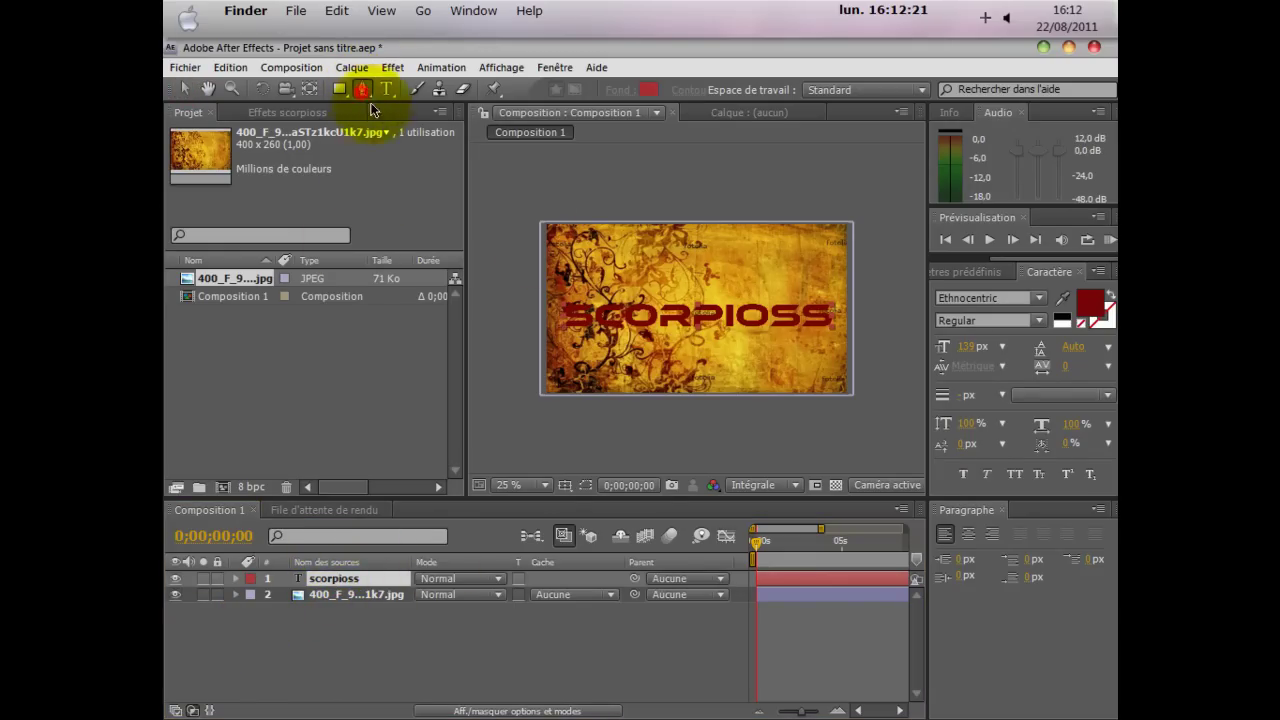
click(567, 327)
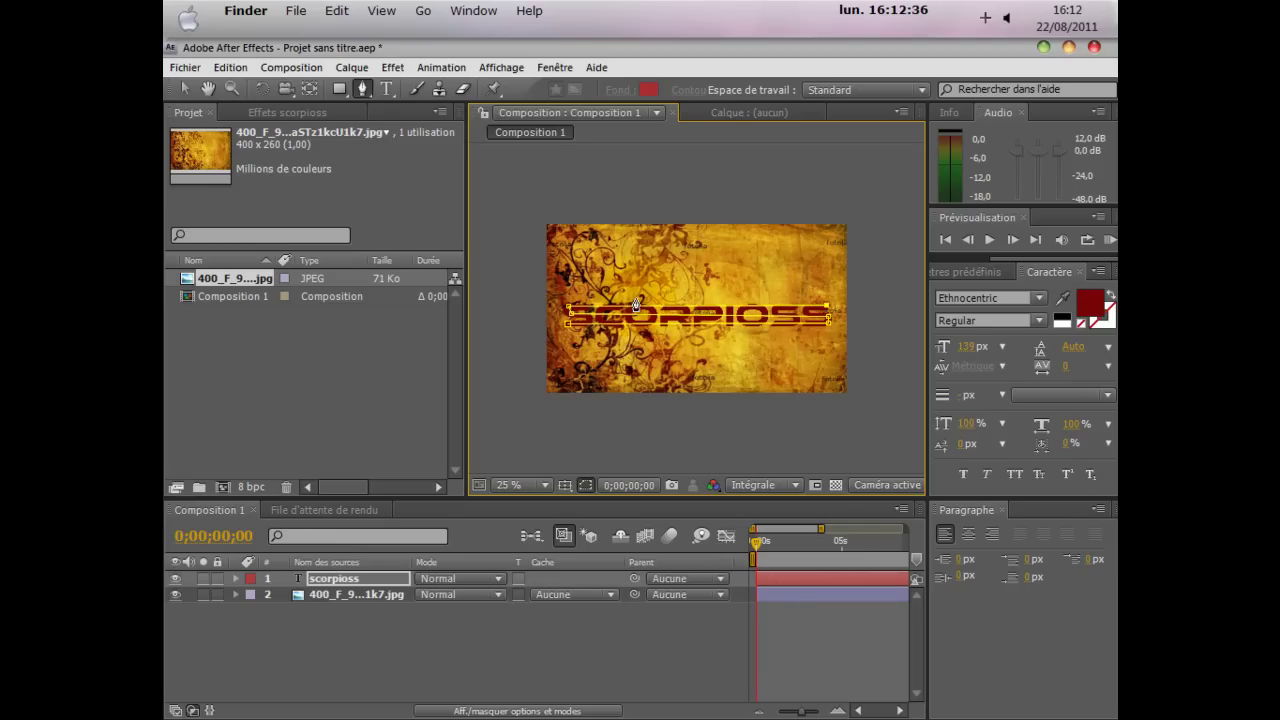
Apply the Trait effect from the Génération category to the scorpioss text layer.
click(394, 67)
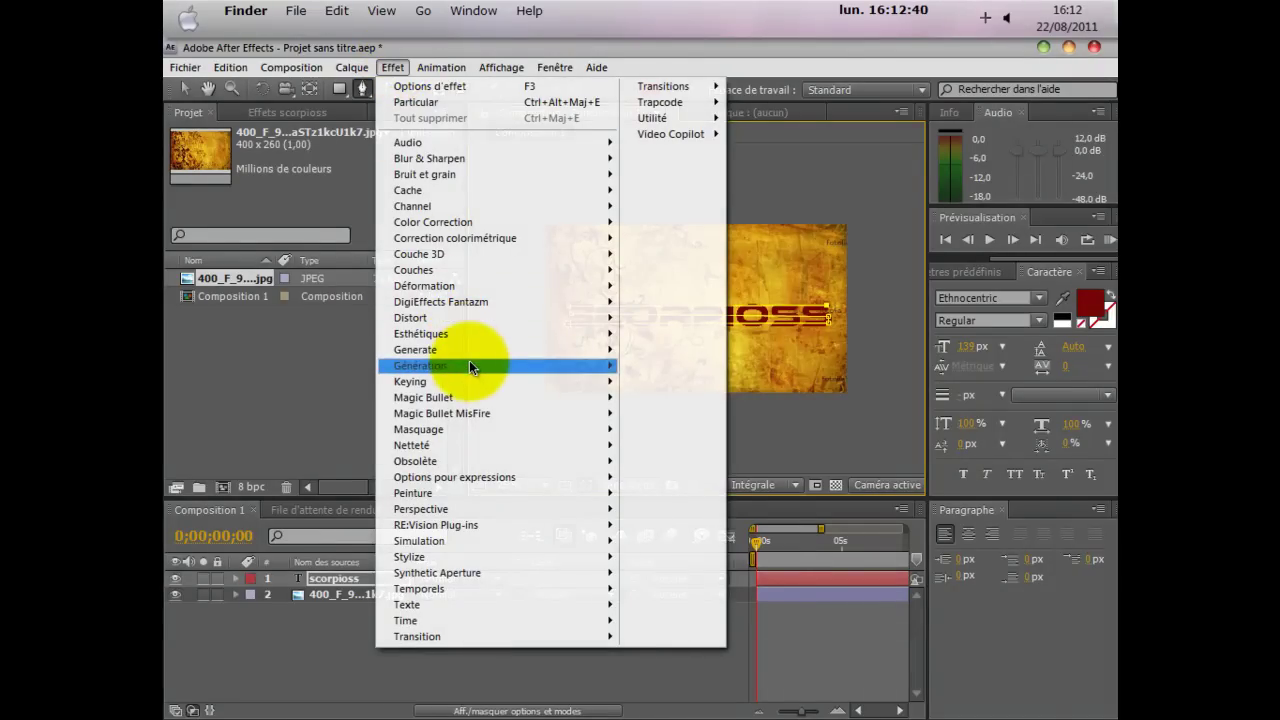
mouse_move(540, 376)
click(700, 686)
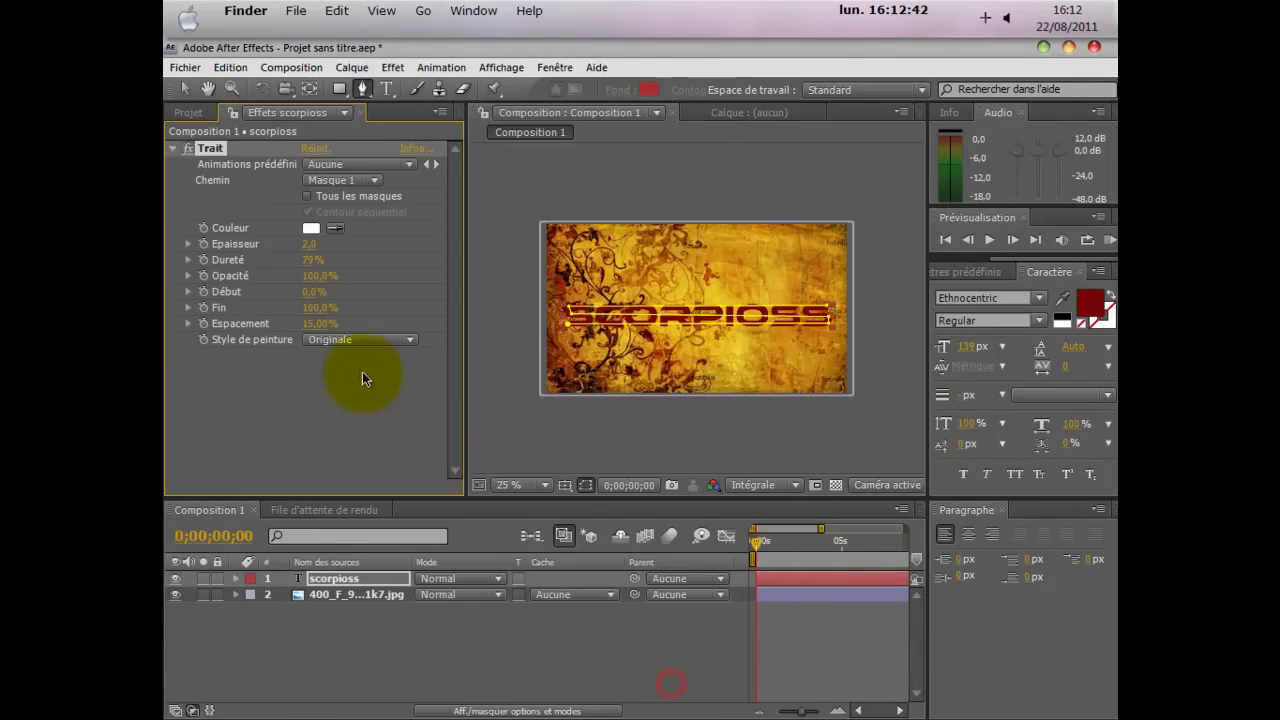
Set the Trait effect's Epaisseur to 31,6 and Style de peinture to Afficher originale, and hide the mask outlines.
drag(329, 239, 609, 270)
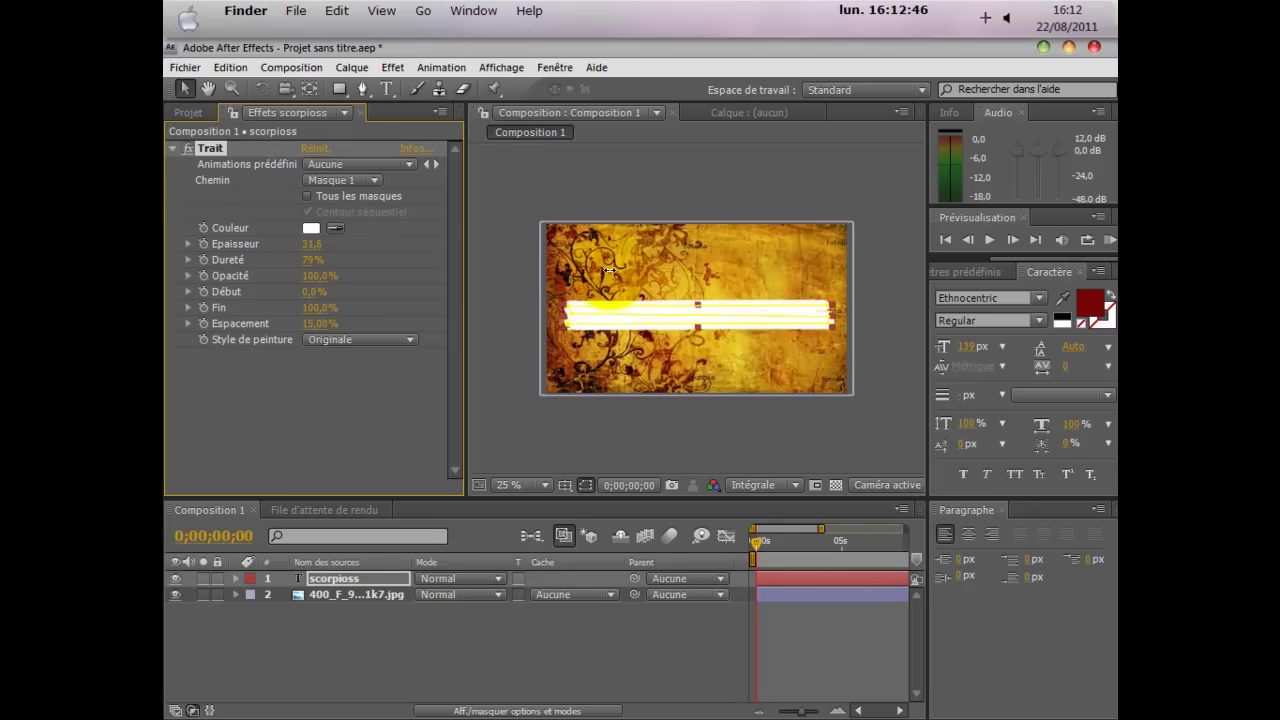
click(385, 340)
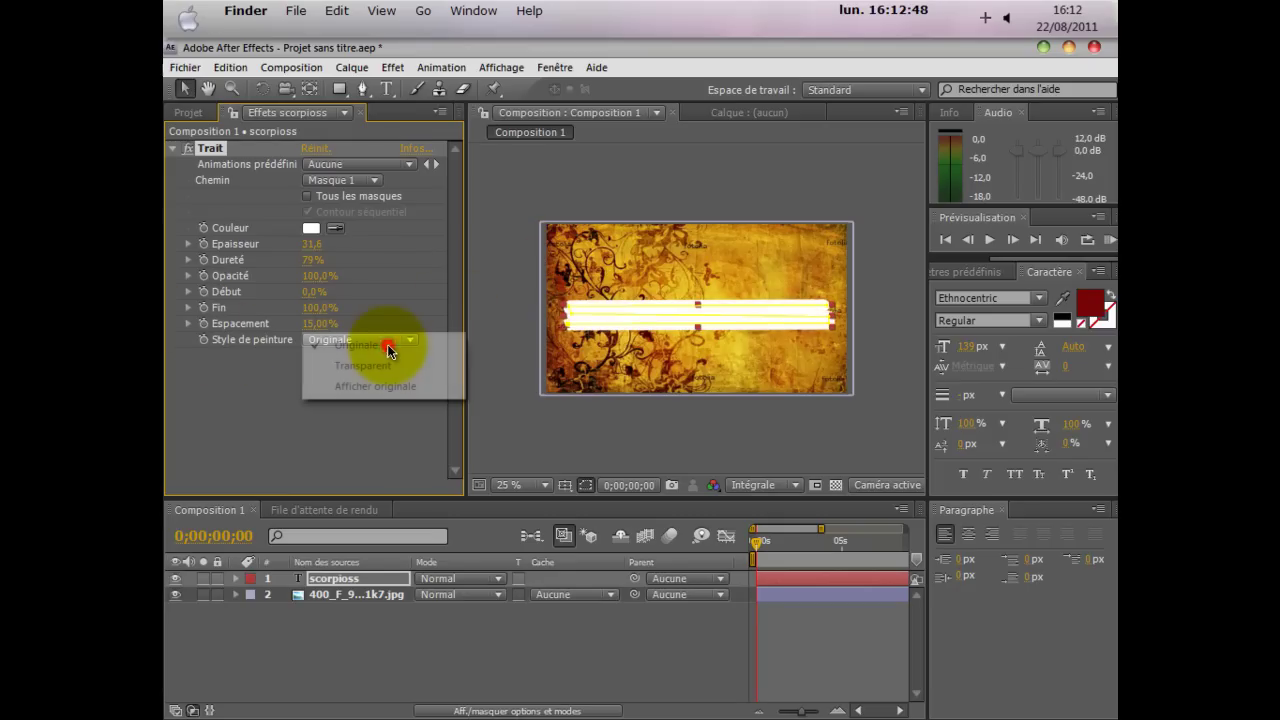
click(384, 381)
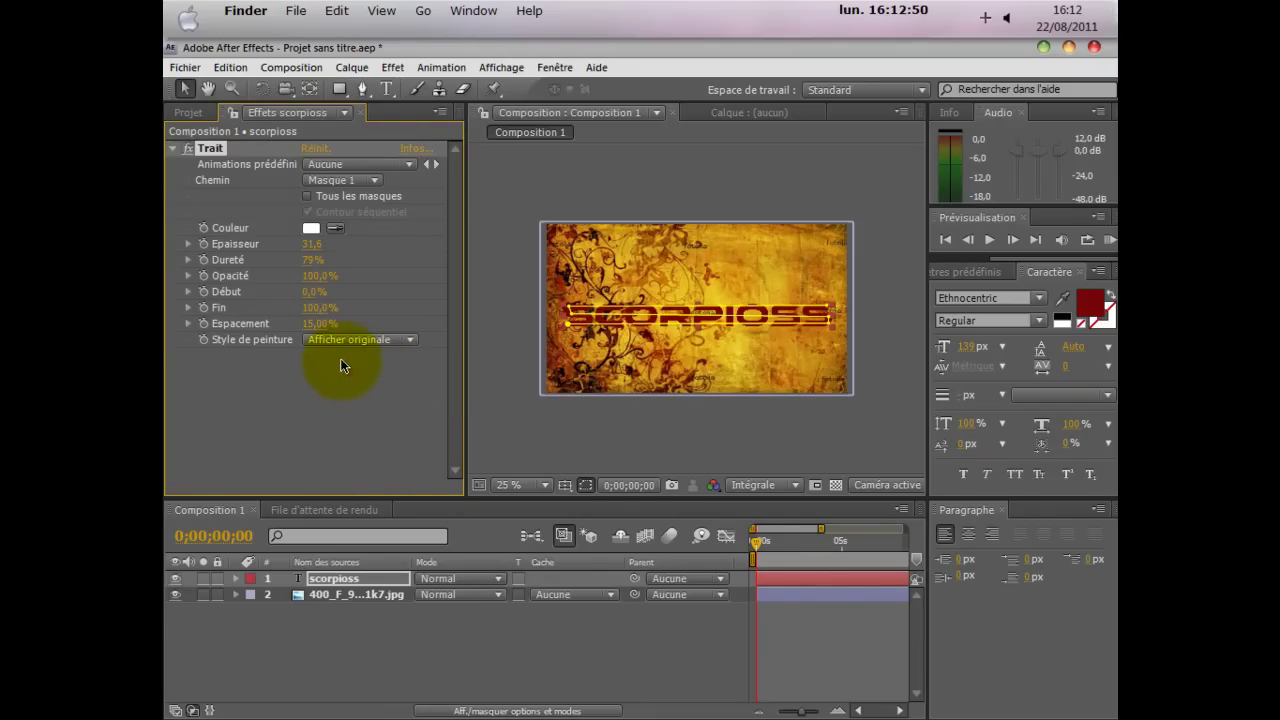
click(580, 488)
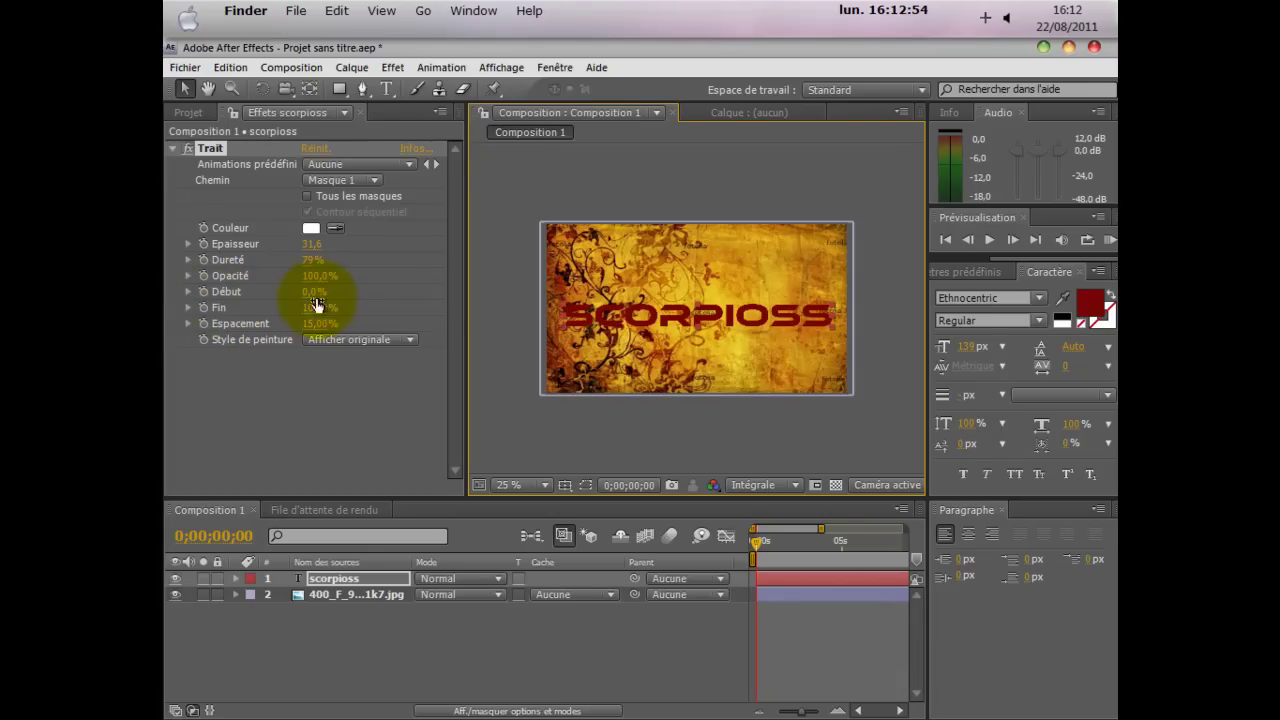
Keyframe the Trait effect's Début at 0% at 0 s and 100% at 10 s, preview the animation, and return to the start.
mouse_move(321, 290)
mouse_down()
mouse_move(345, 291)
mouse_move(229, 293)
mouse_up()
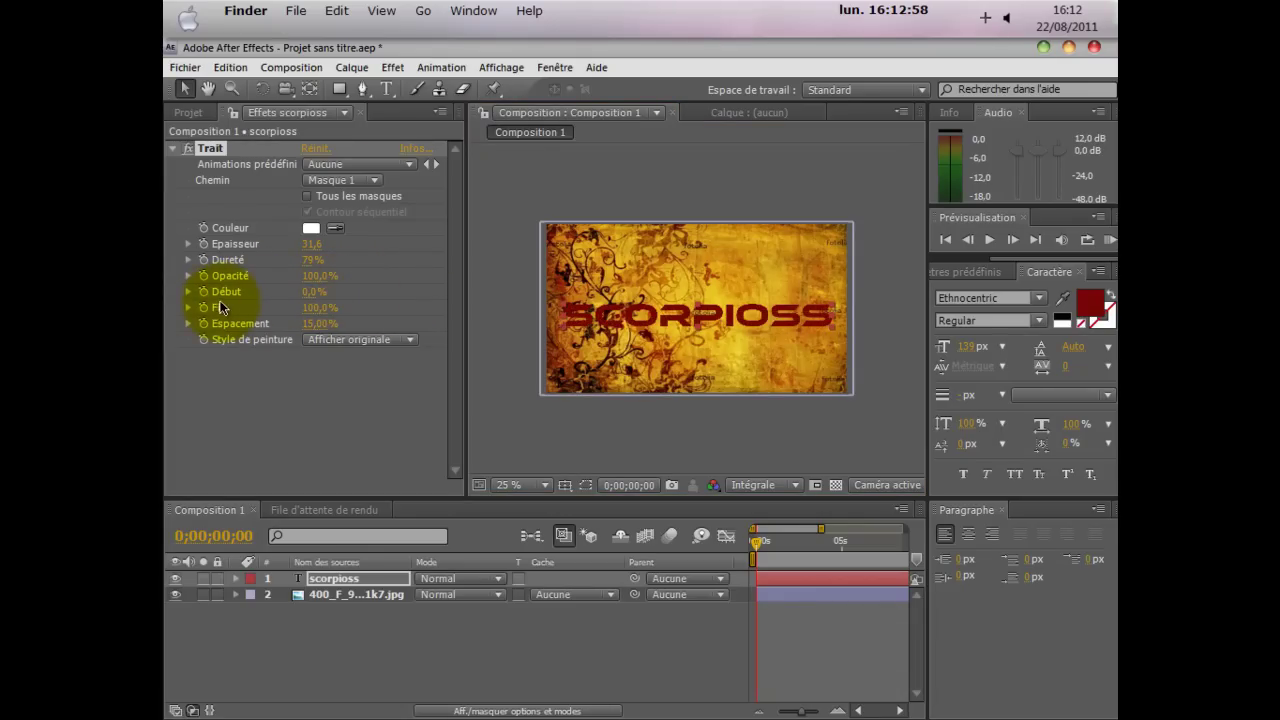
click(1003, 511)
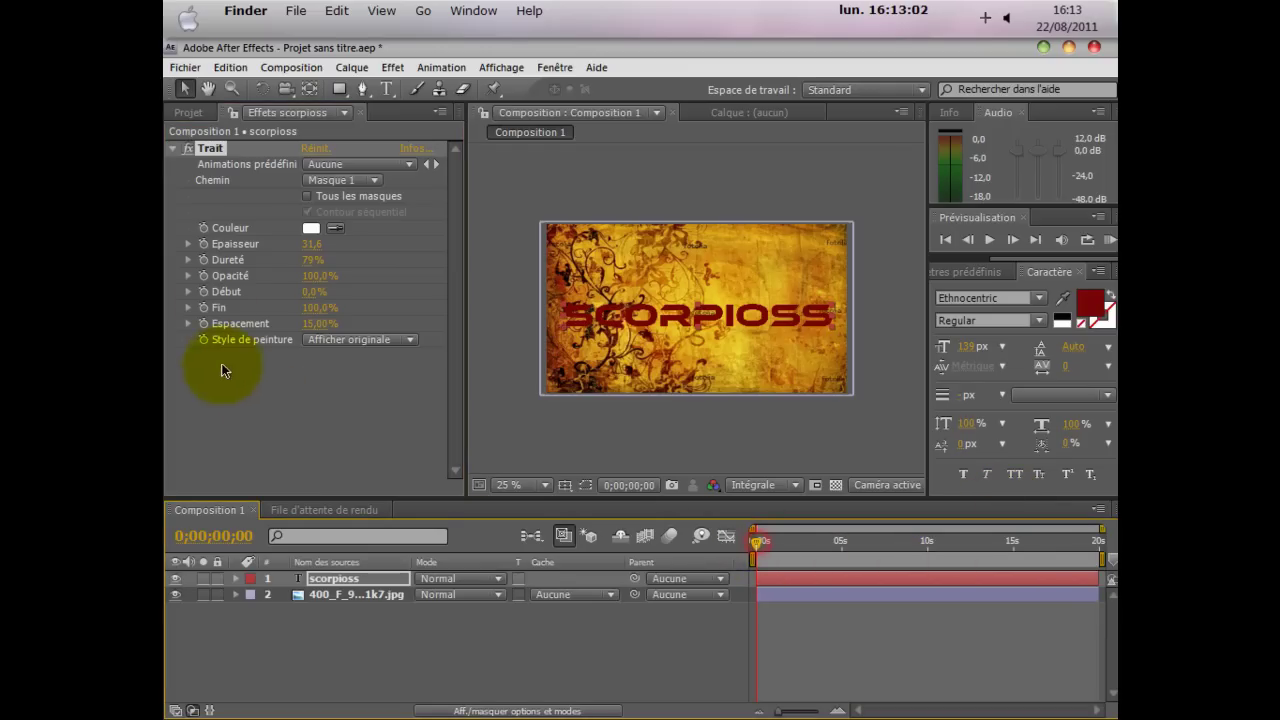
click(203, 292)
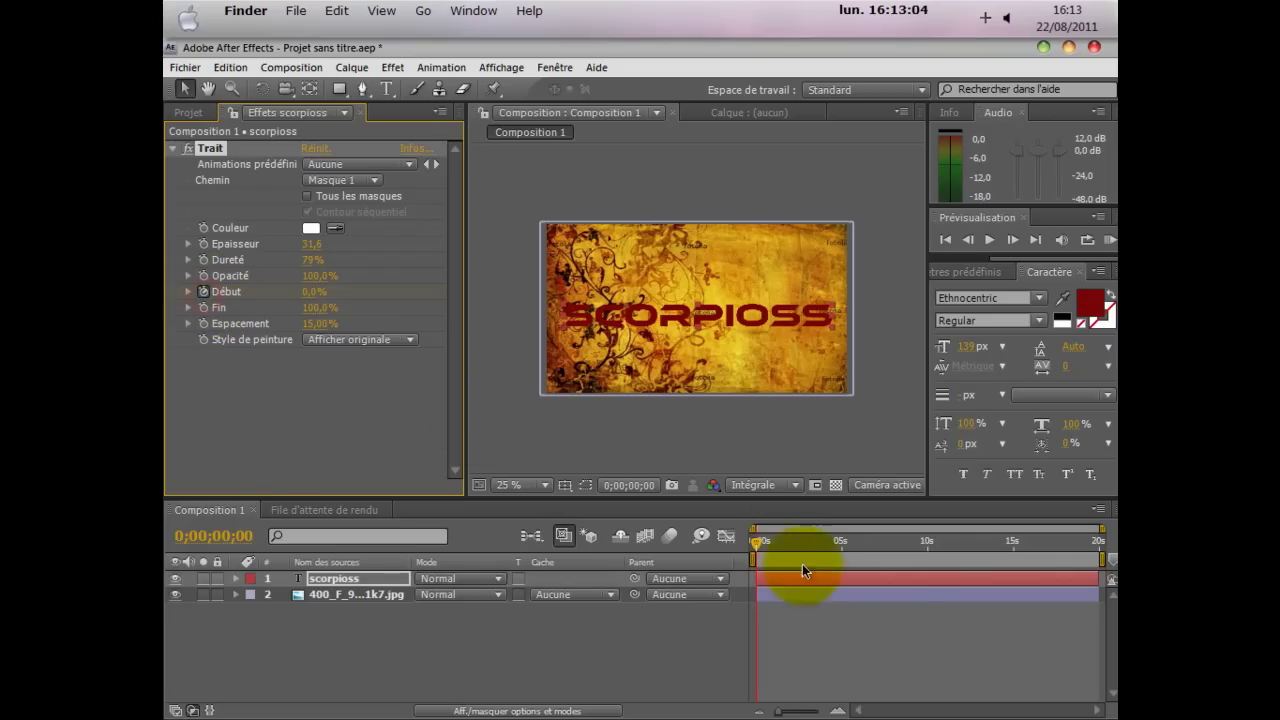
click(926, 550)
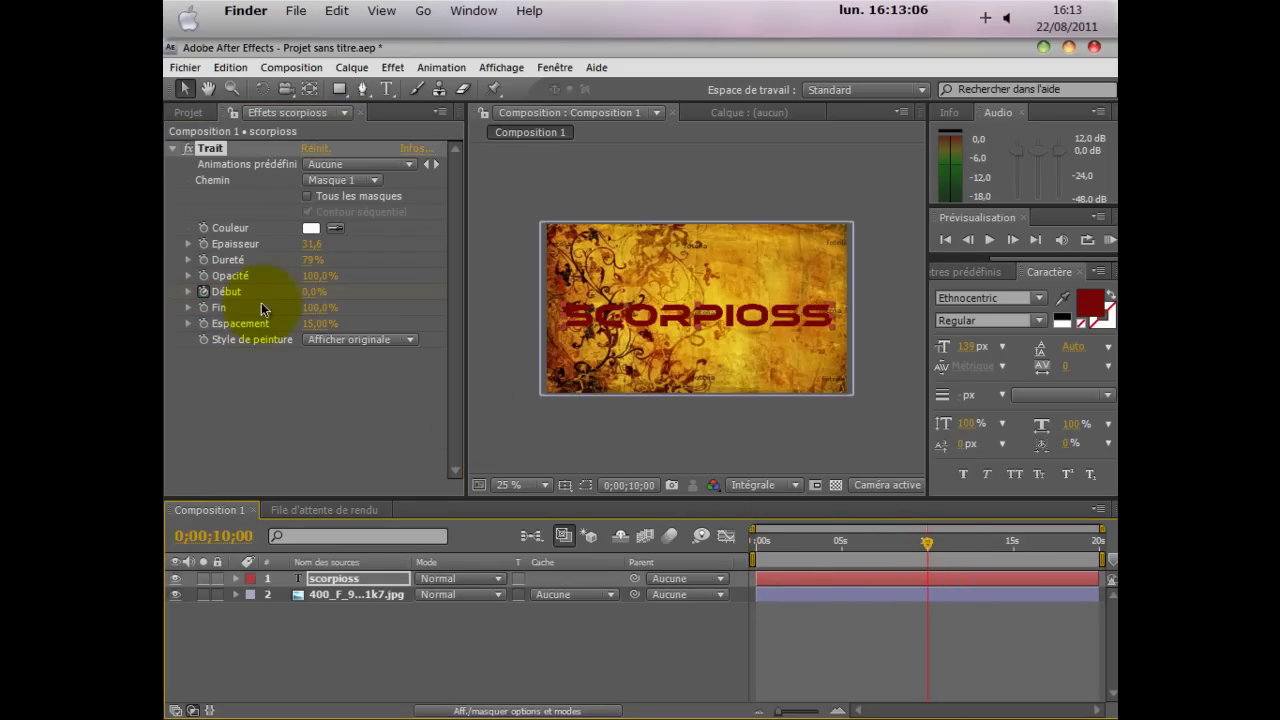
drag(305, 291, 360, 291)
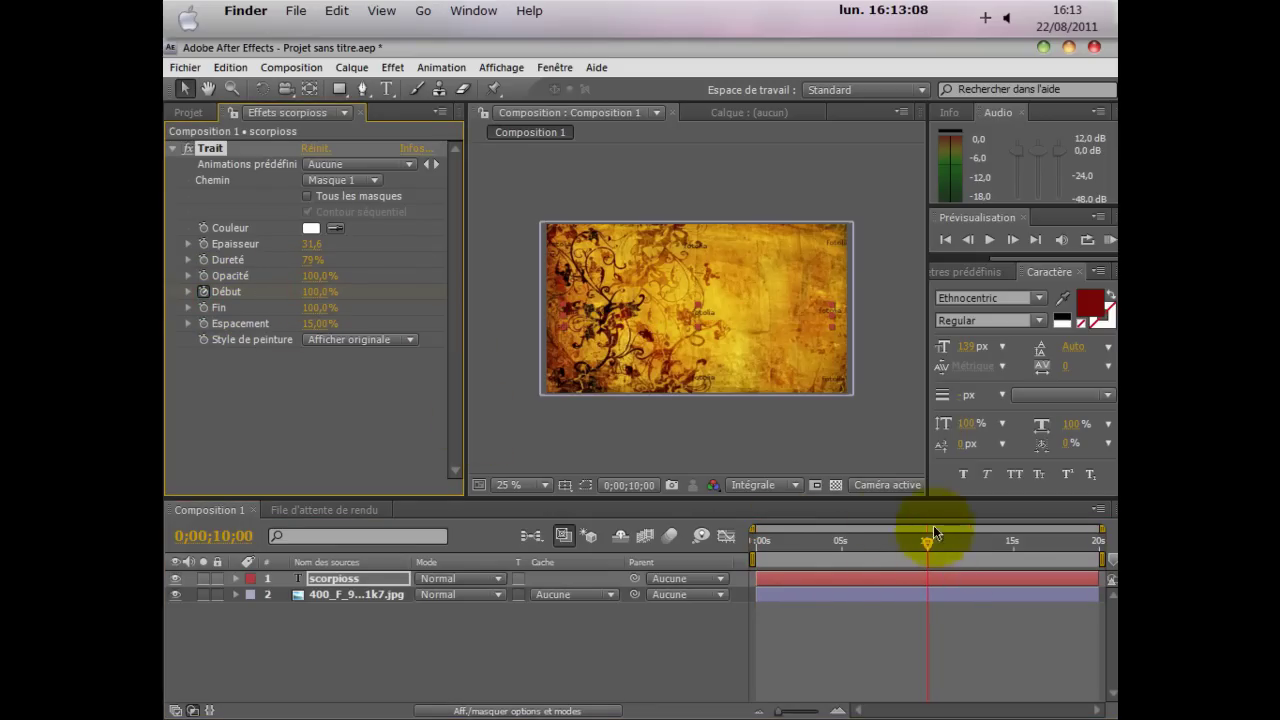
drag(870, 543, 763, 544)
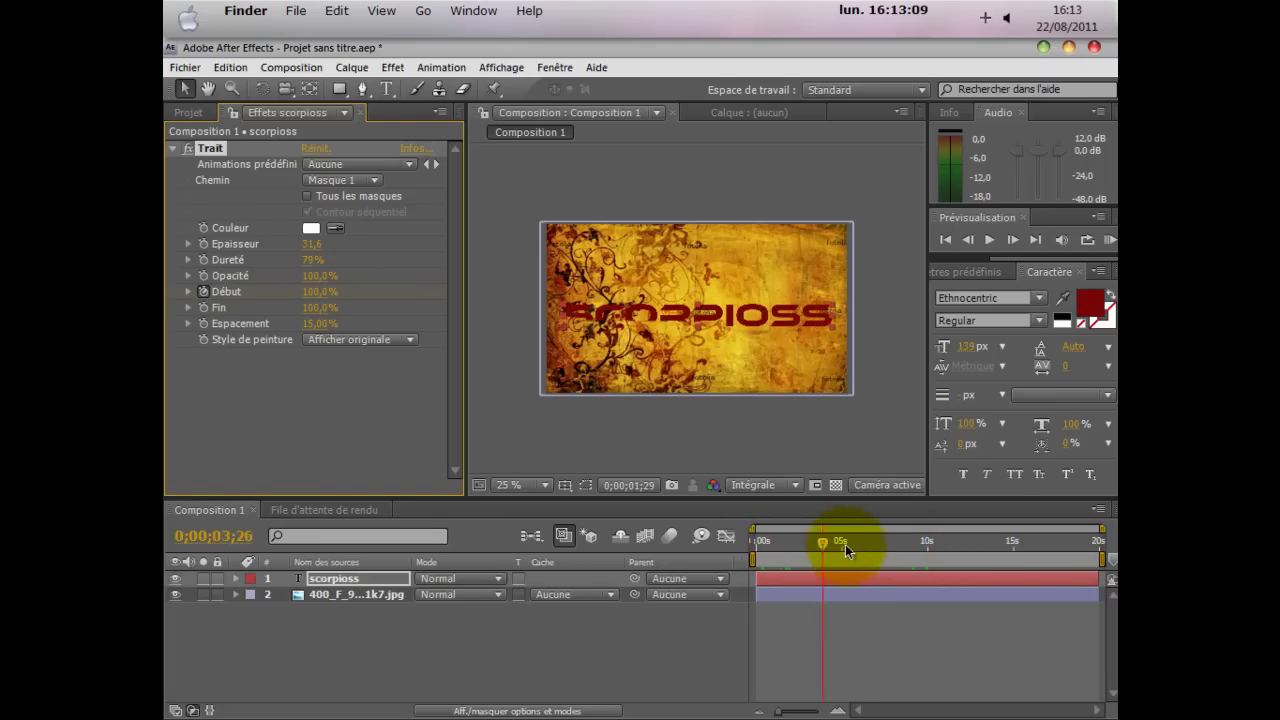
drag(845, 544, 889, 541)
mouse_move(805, 537)
mouse_down()
mouse_move(763, 540)
mouse_move(927, 537)
mouse_move(782, 556)
mouse_move(843, 562)
mouse_move(740, 550)
mouse_up()
Create a composition-sized dark grey solid named Effects particular above the scorpioss layer.
click(398, 661)
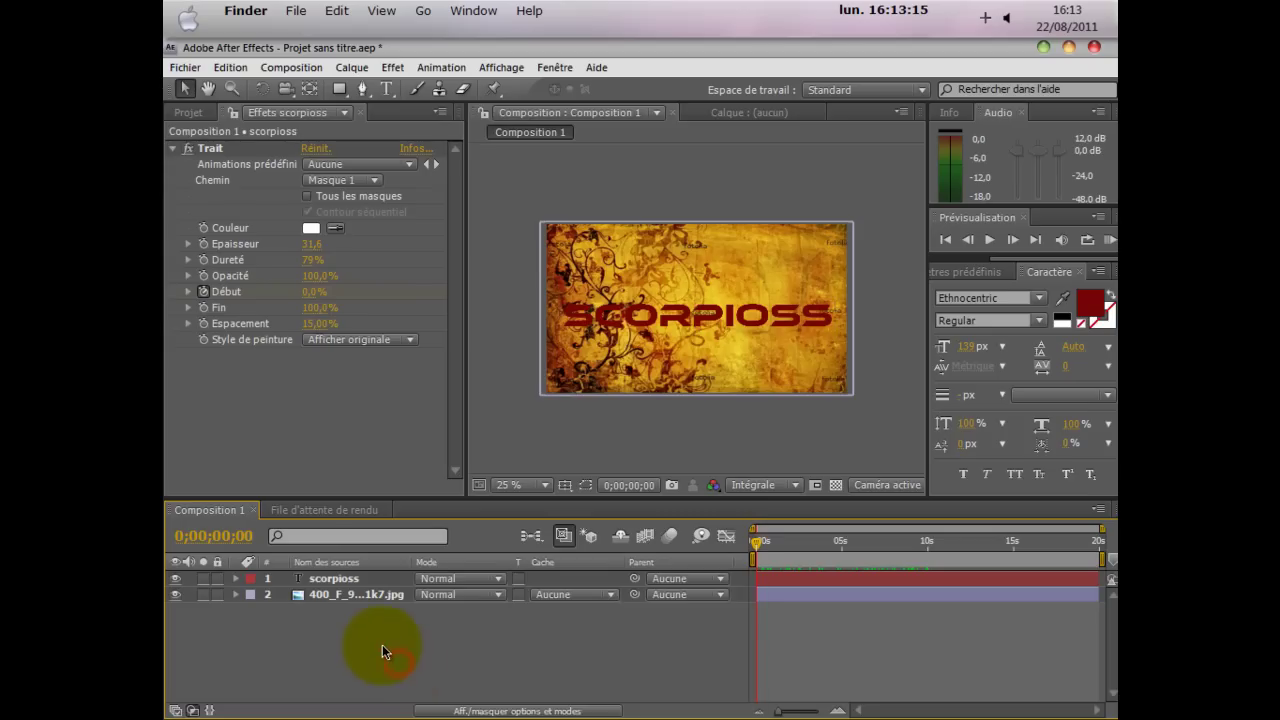
right_click(382, 644)
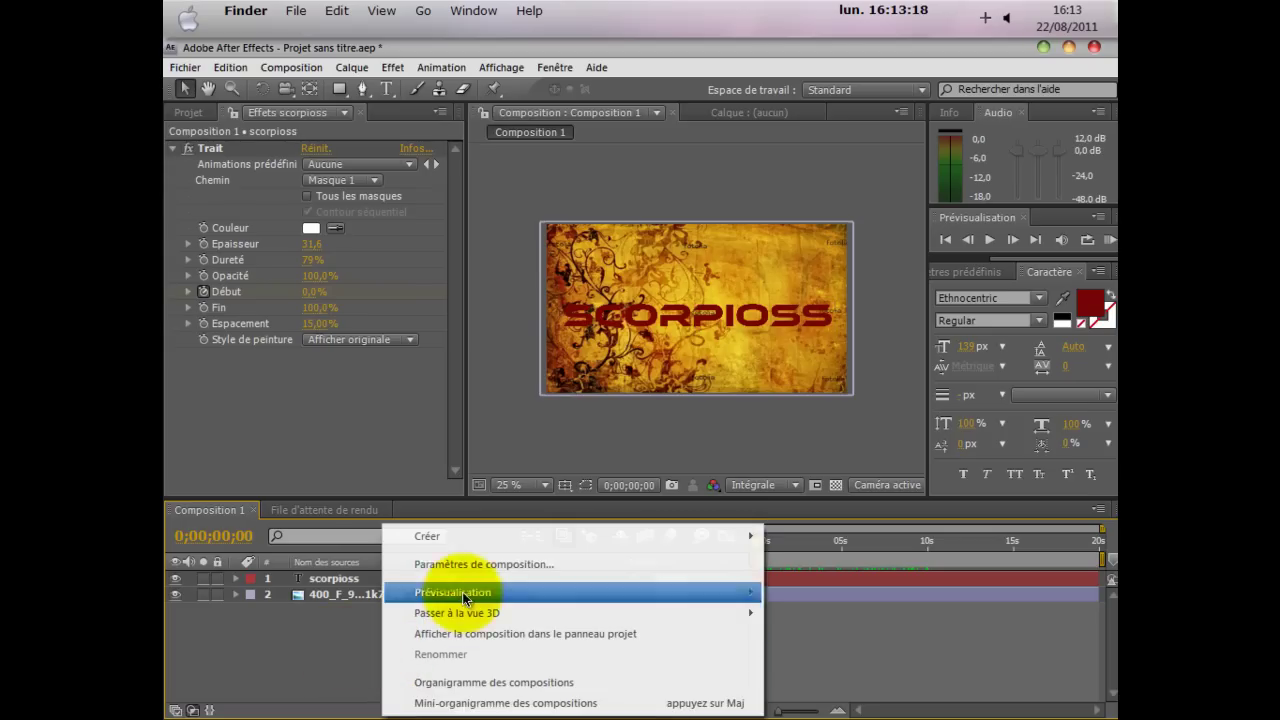
mouse_move(550, 537)
click(882, 427)
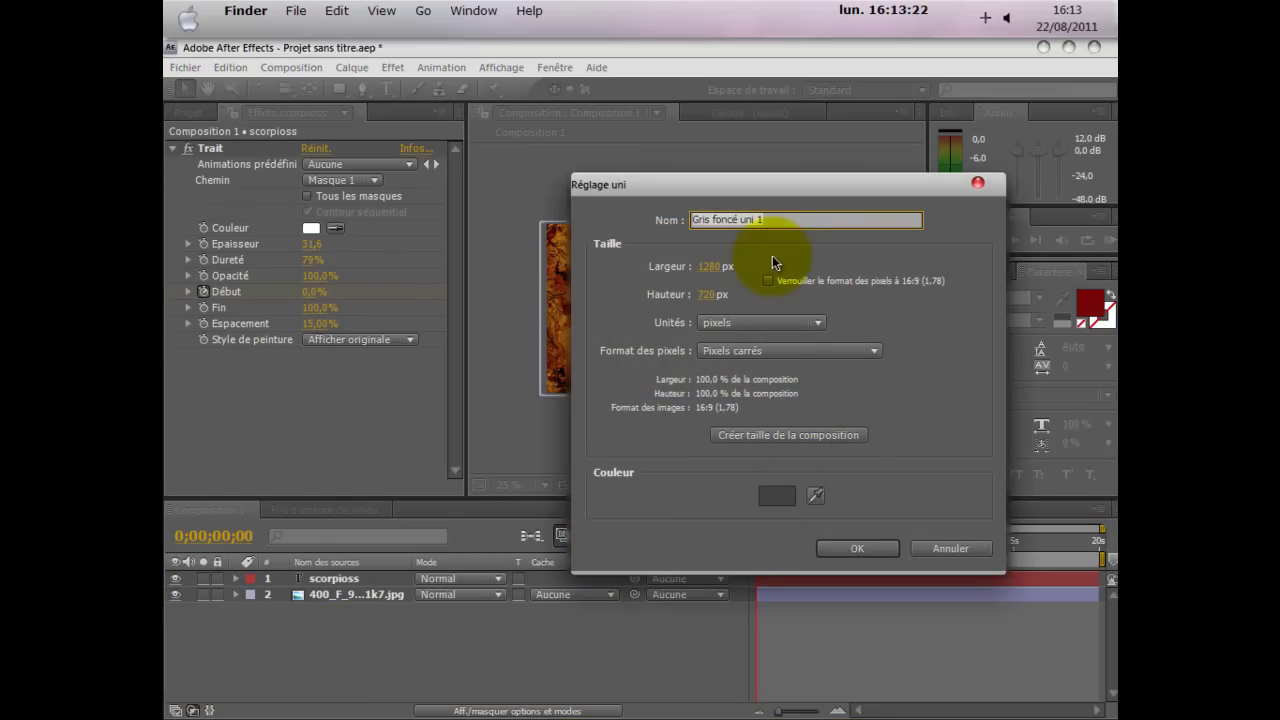
text(Effetcs)
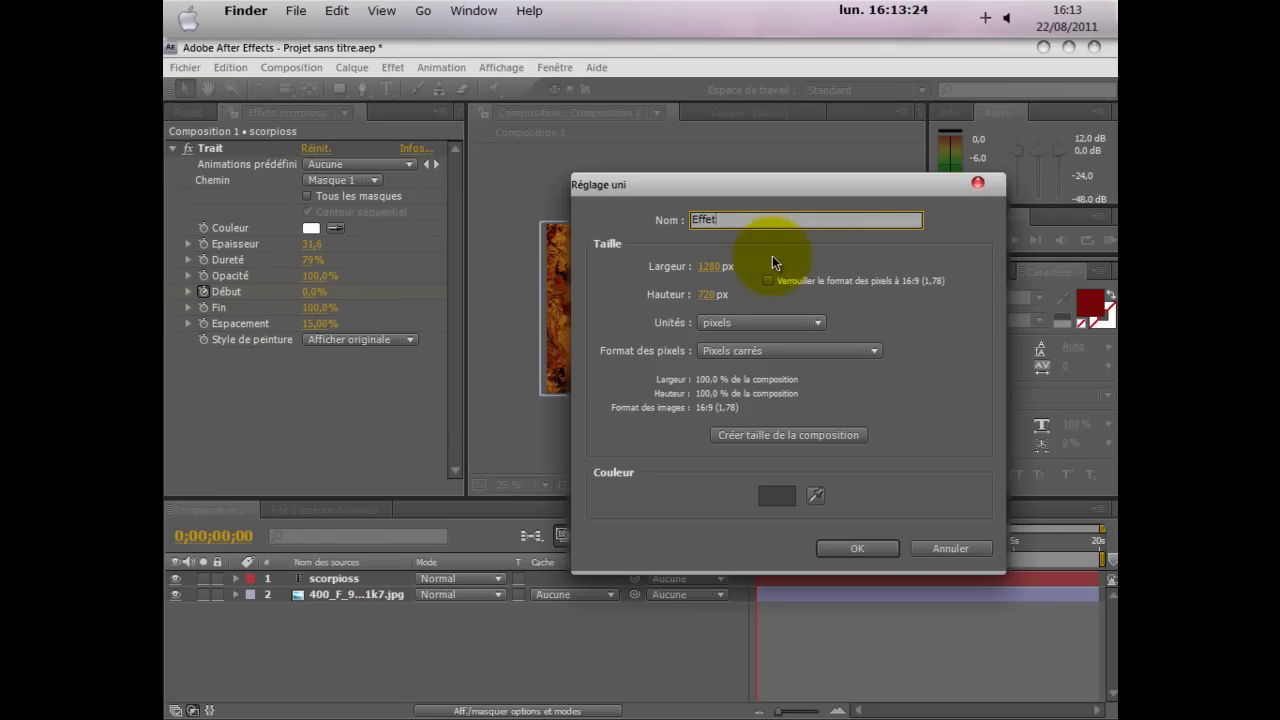
key(BackSpace)
key(BackSpace)
key(BackSpace)
text(cts pa)
click(790, 437)
click(857, 548)
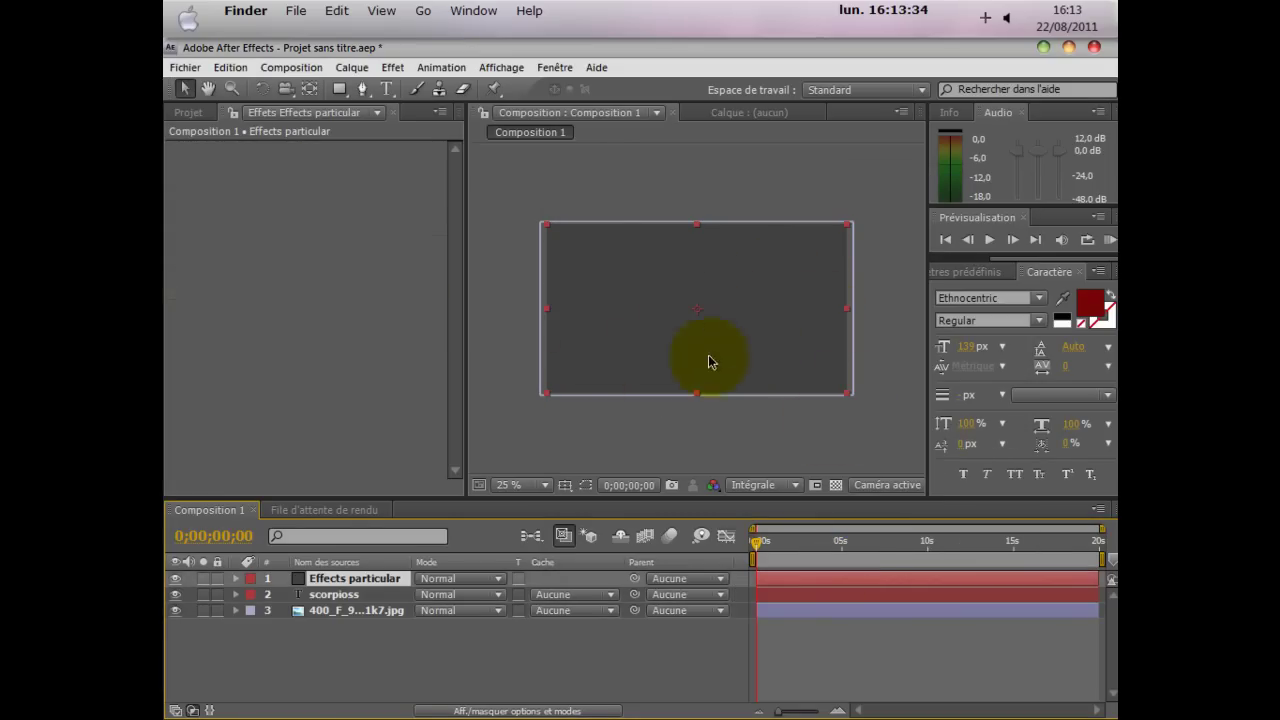
Apply the Trapcode Particular effect to the Effects particular solid.
drag(698, 308, 698, 308)
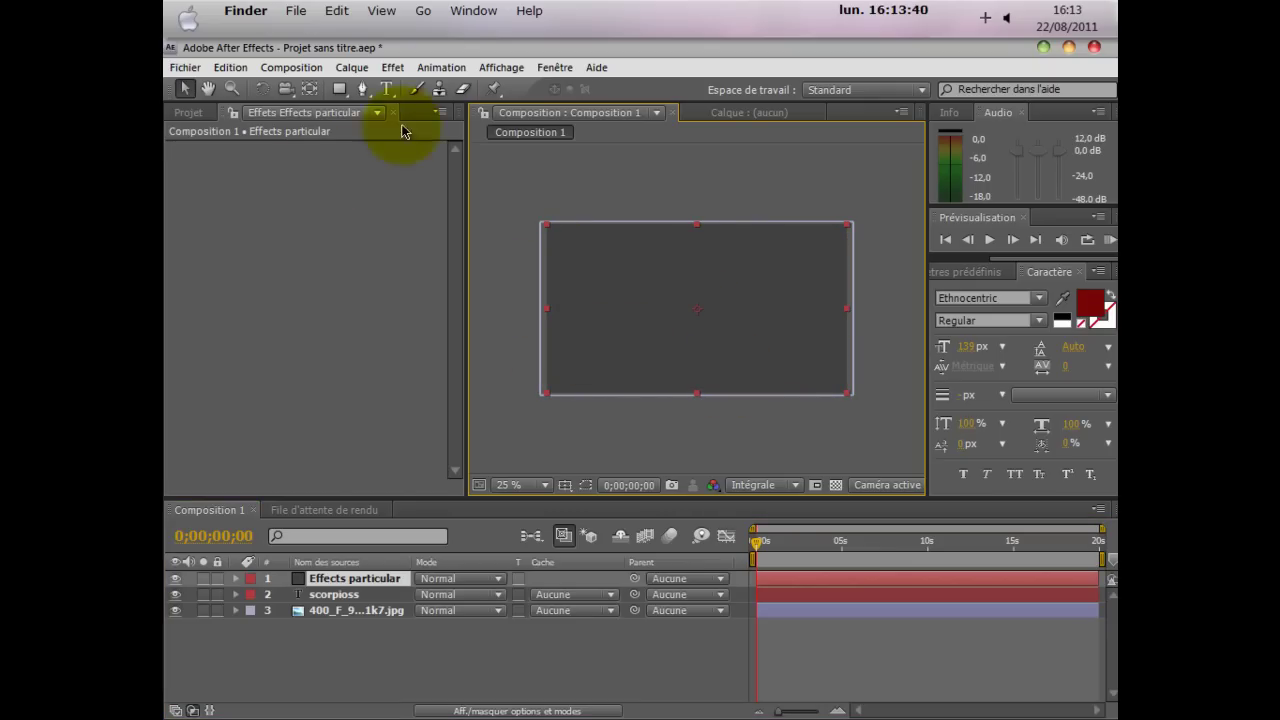
click(392, 67)
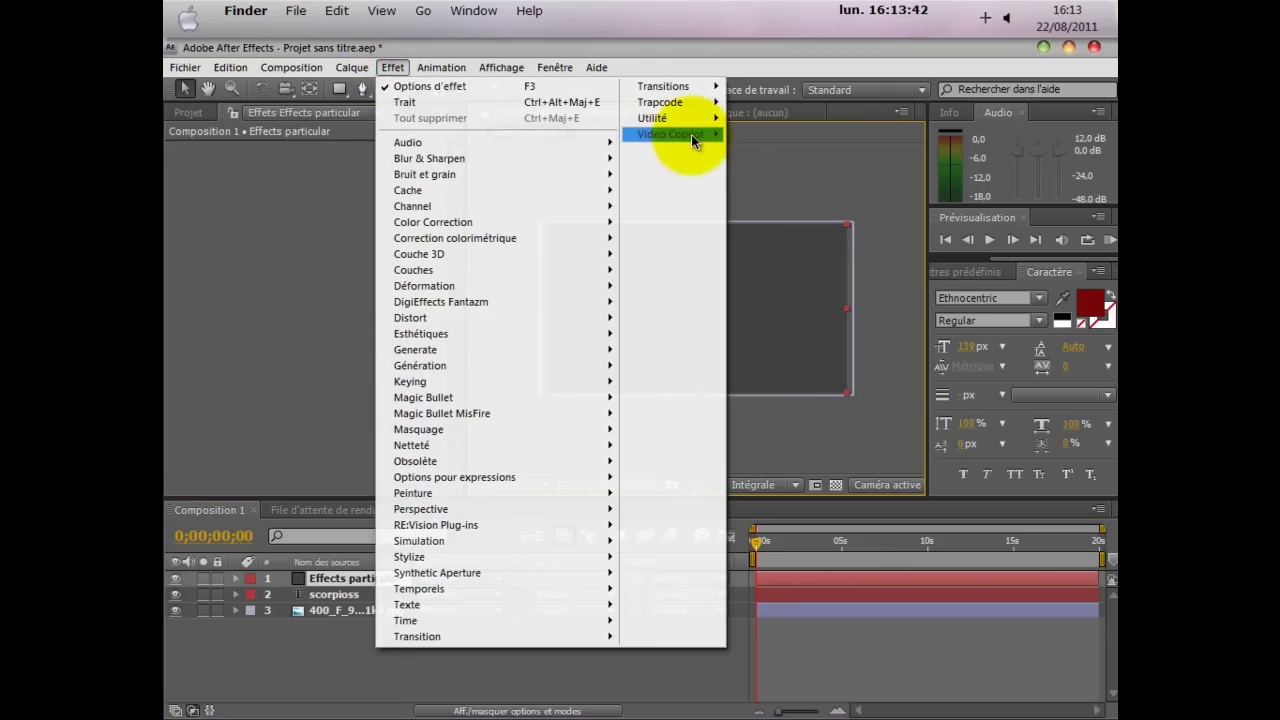
mouse_move(679, 103)
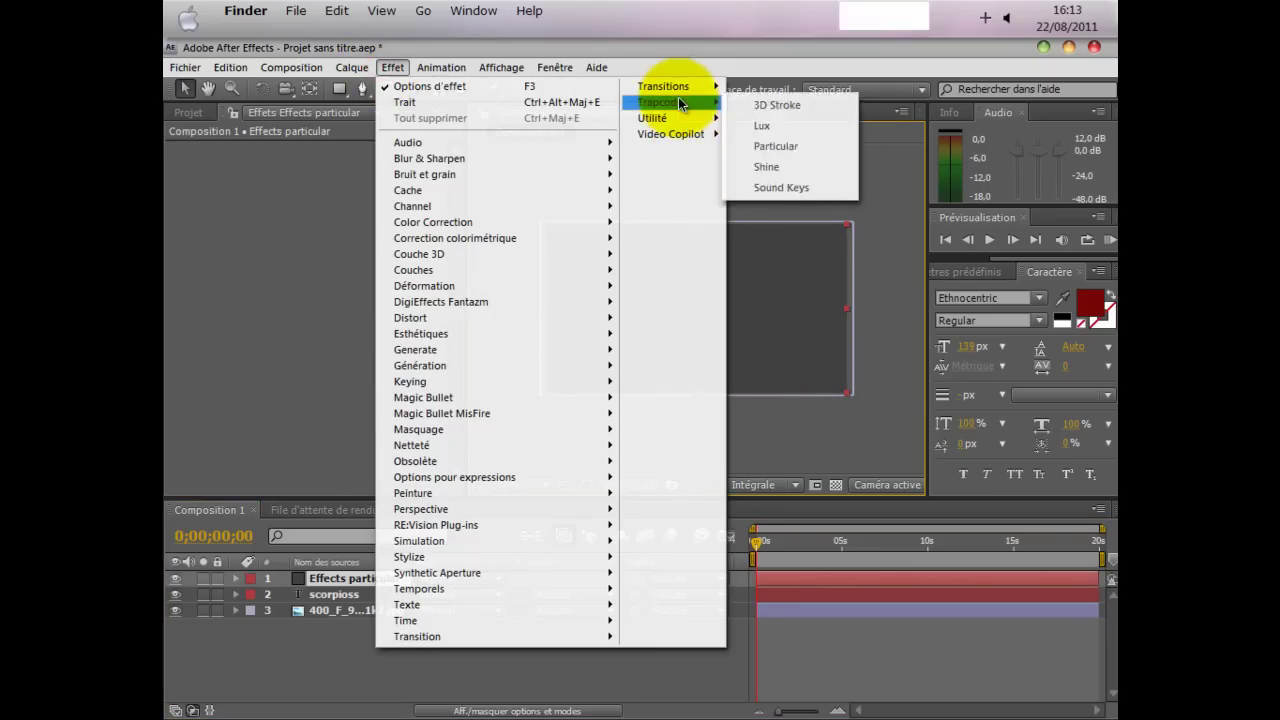
click(787, 148)
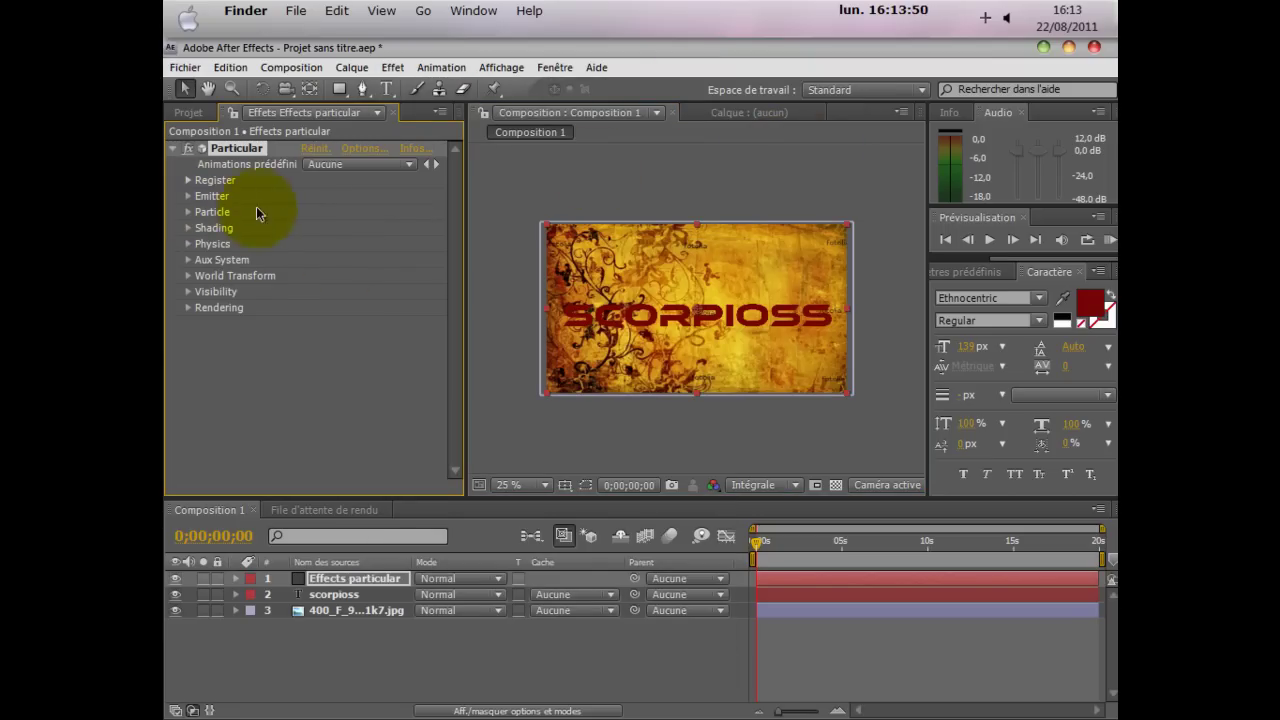
Expand Particular's Emitter and Particle groups and look through their parameters down to the colour and transfer mode options.
click(189, 197)
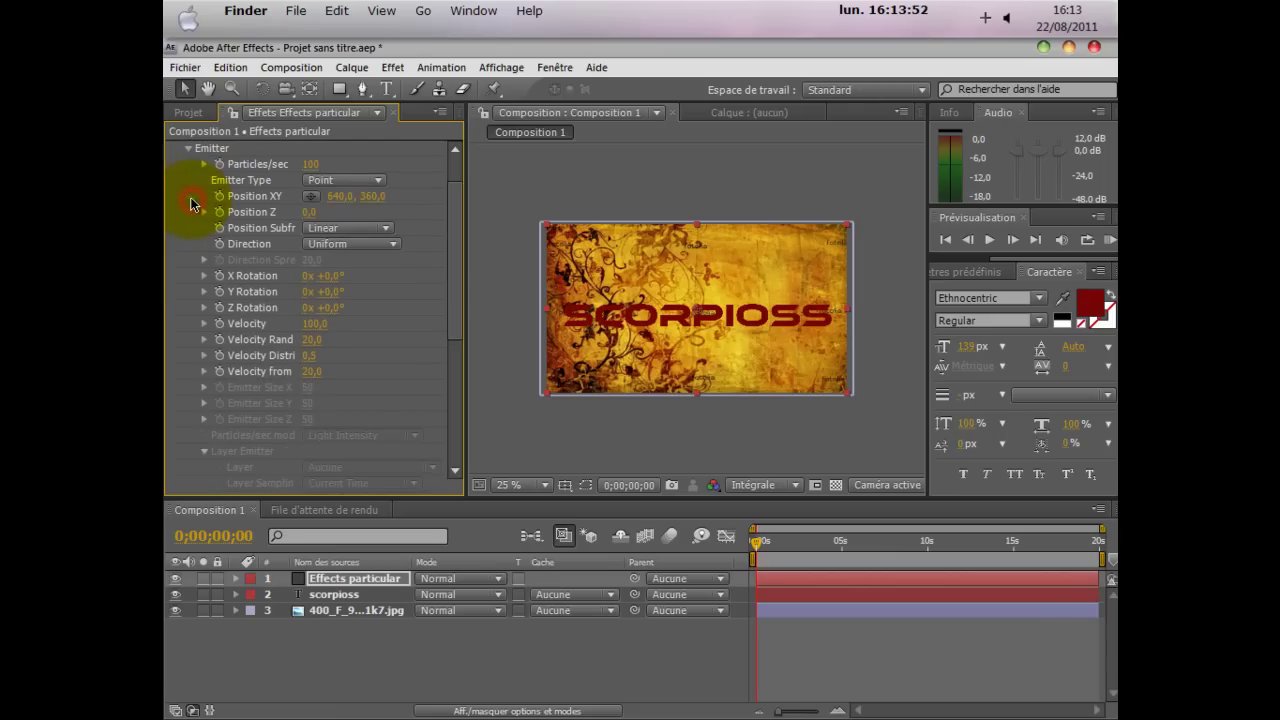
scroll(191, 204, up, 3)
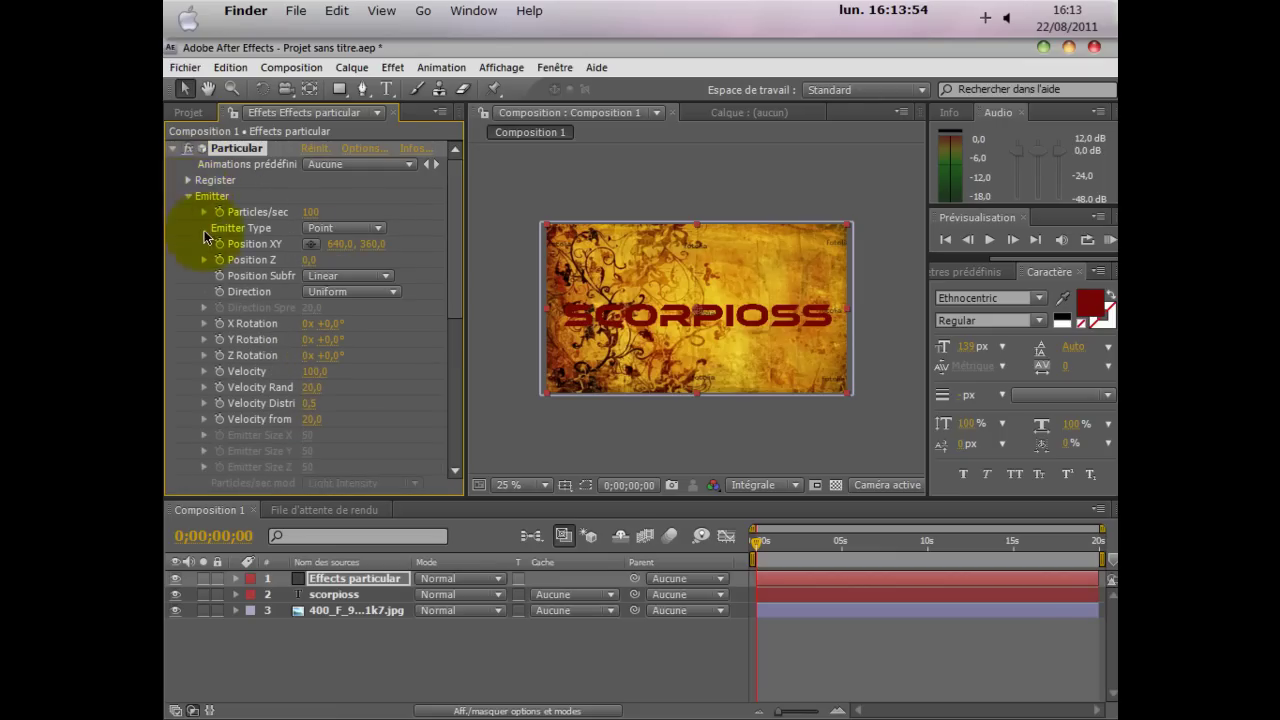
scroll(235, 339, down, 6)
scroll(222, 389, down, 2)
click(187, 411)
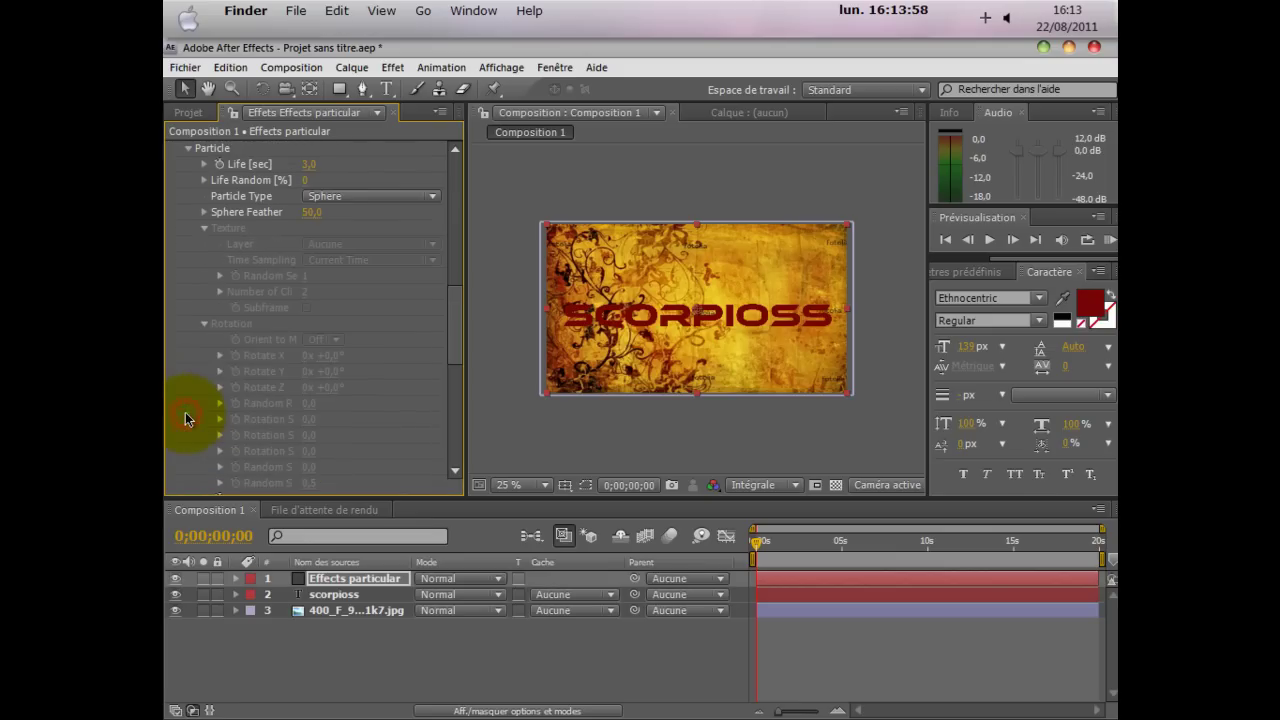
scroll(272, 296, up, 2)
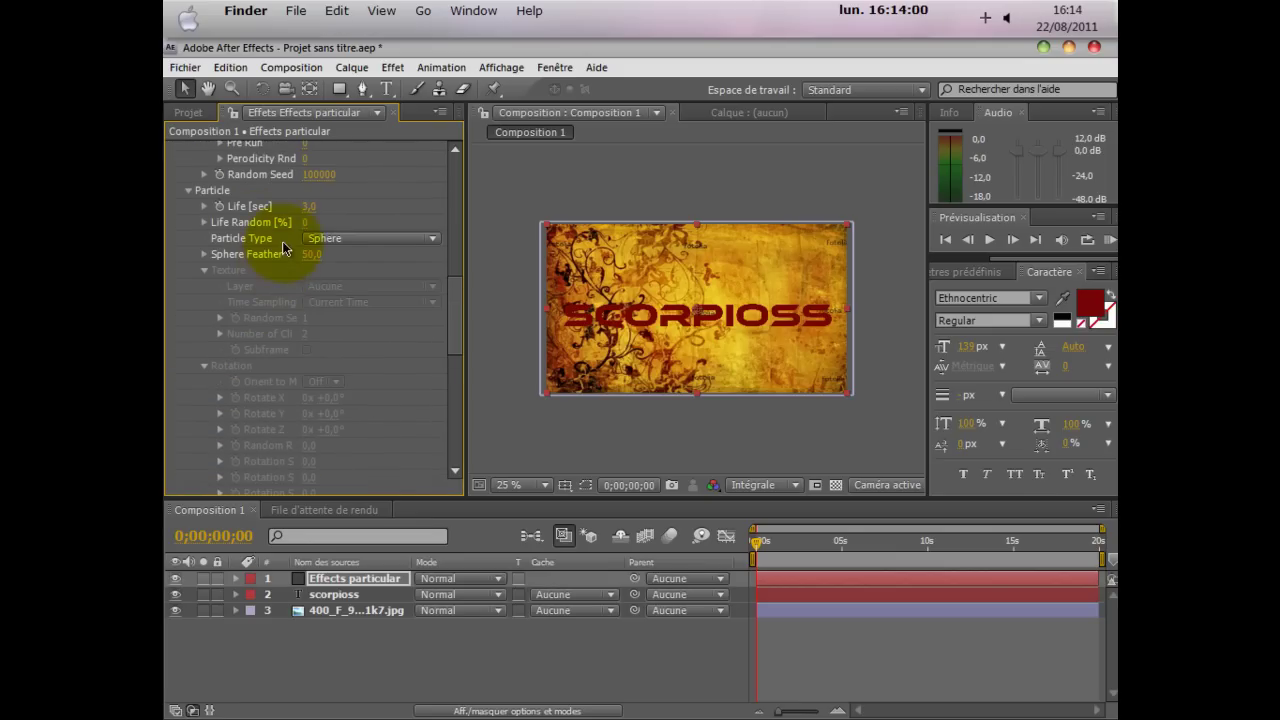
scroll(320, 280, down, 6)
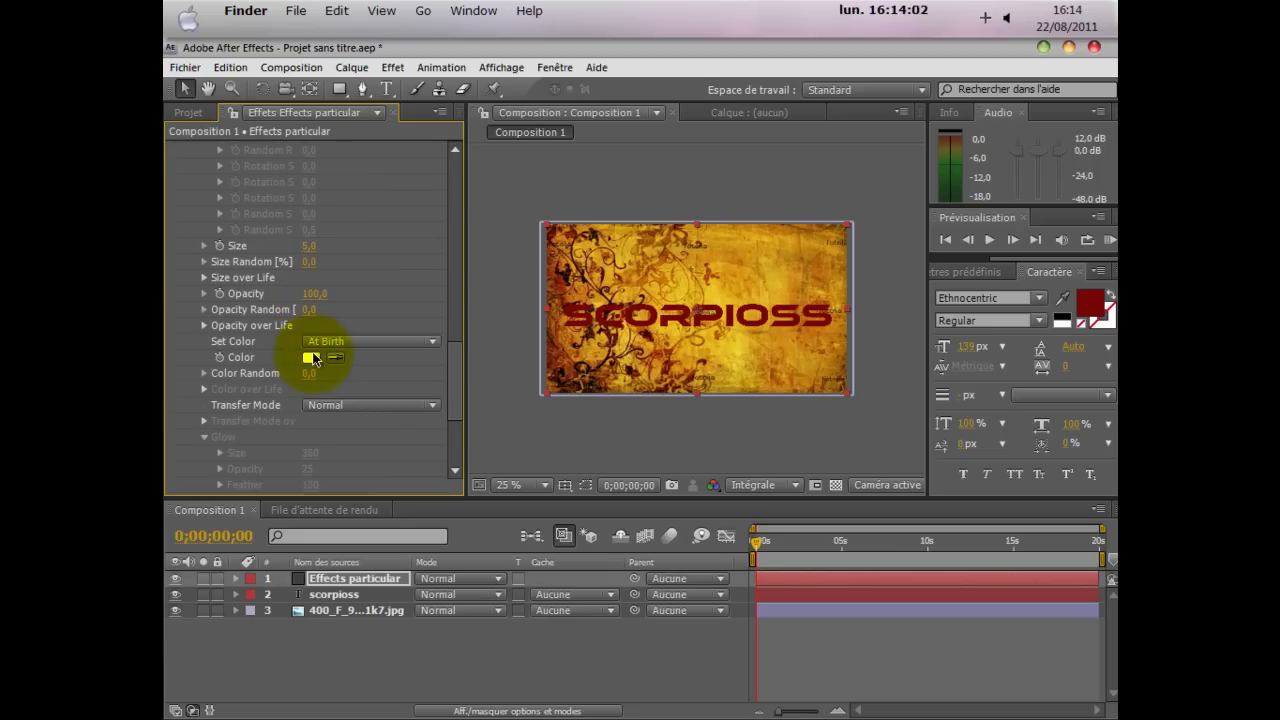
scroll(287, 296, up, 2)
scroll(287, 296, down, 5)
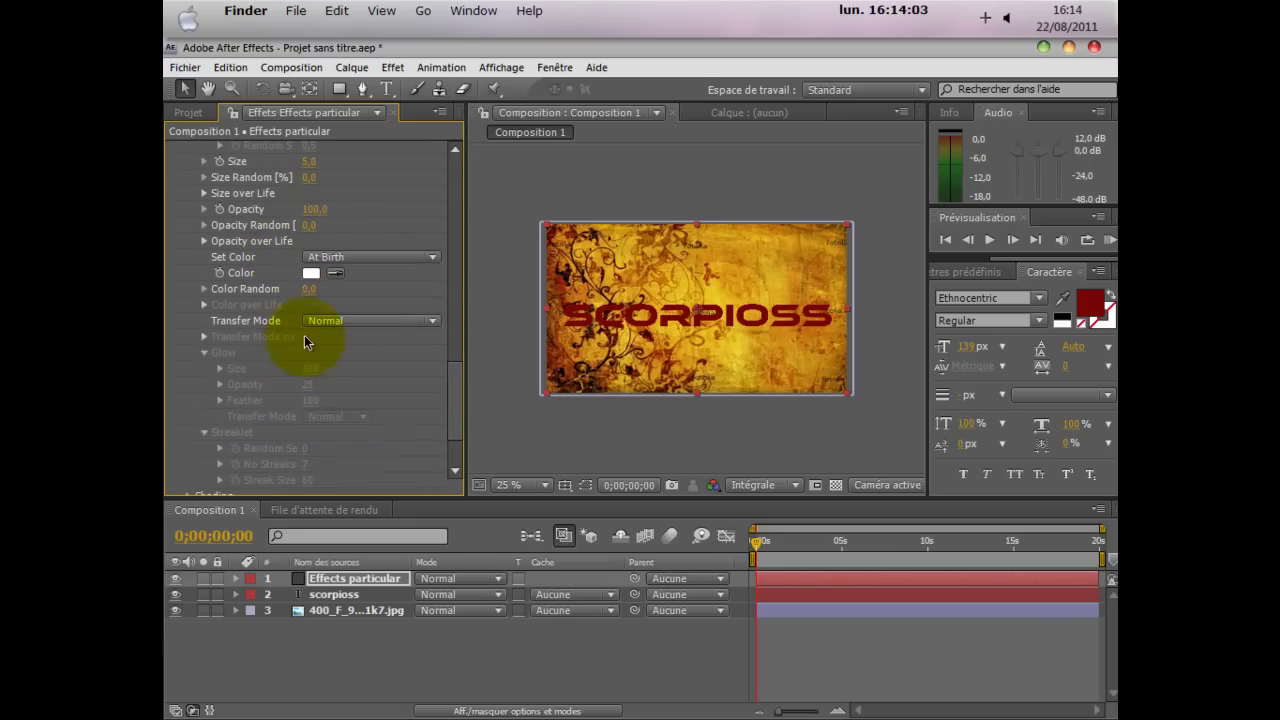
click(311, 273)
click(791, 543)
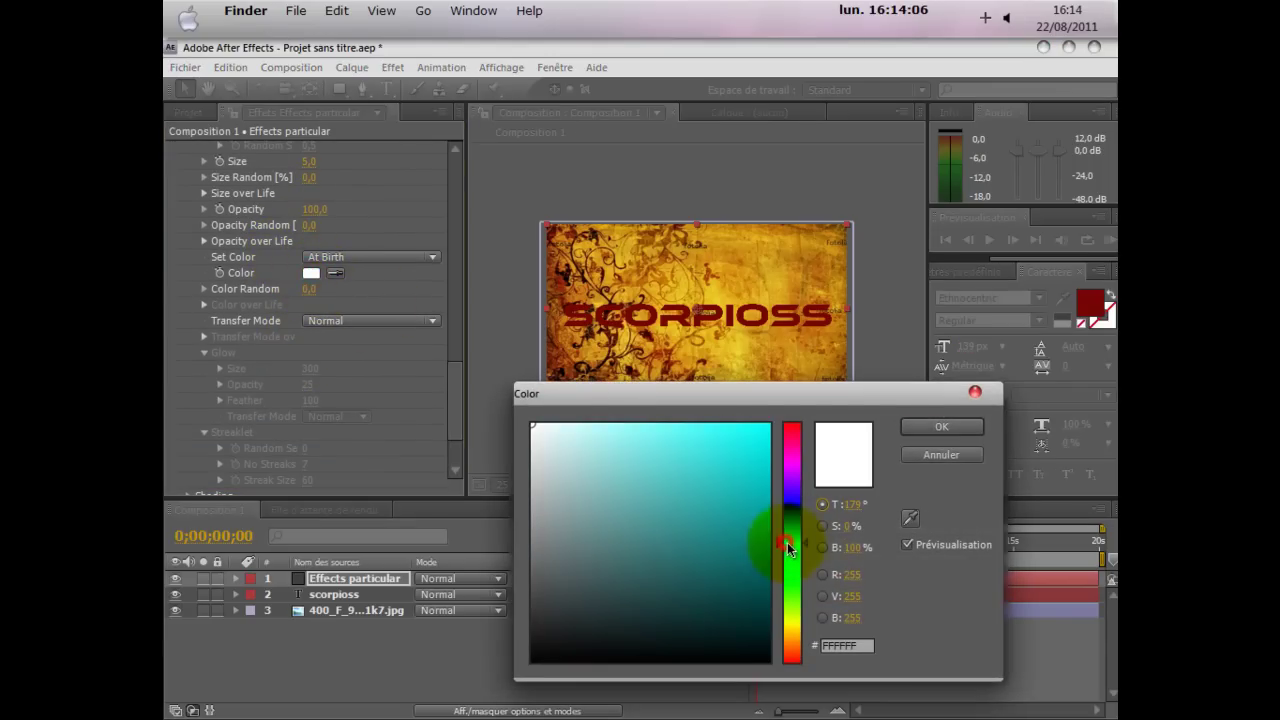
click(974, 392)
Set Particular's Color Random to 100 and check the particles over the text at 0;00;04;16.
scroll(371, 315, up, 2)
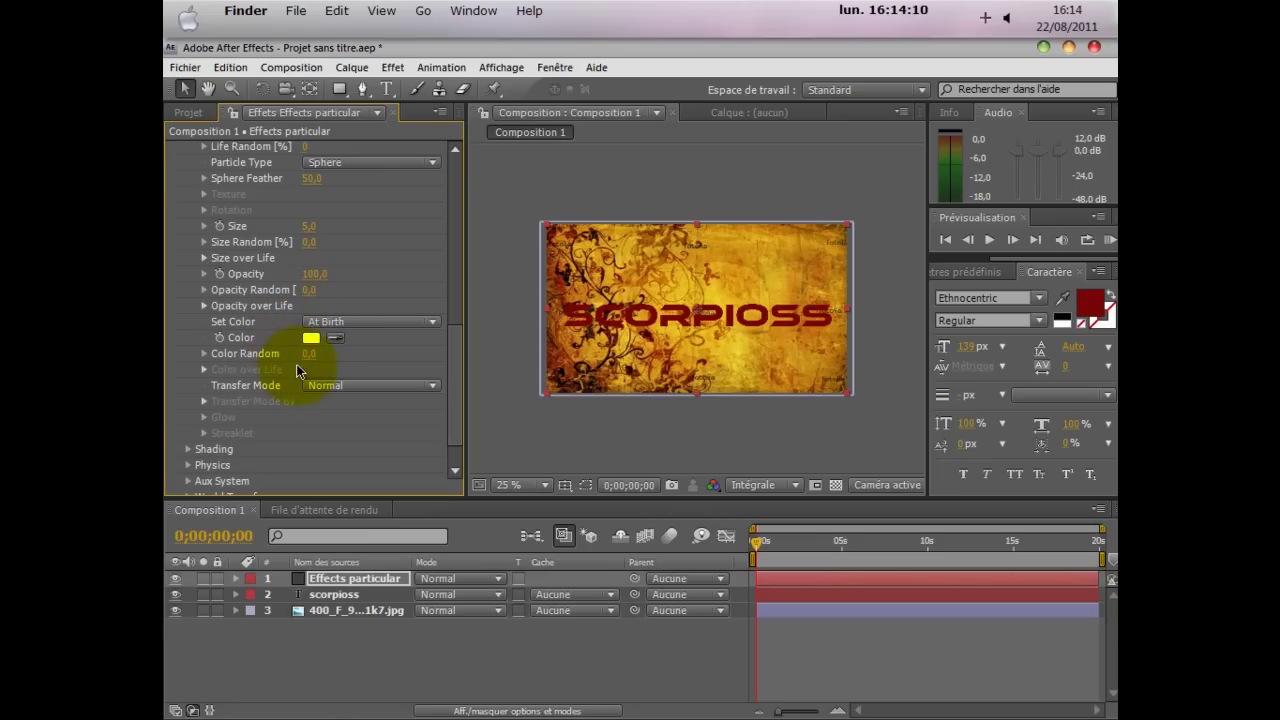
drag(314, 360, 537, 370)
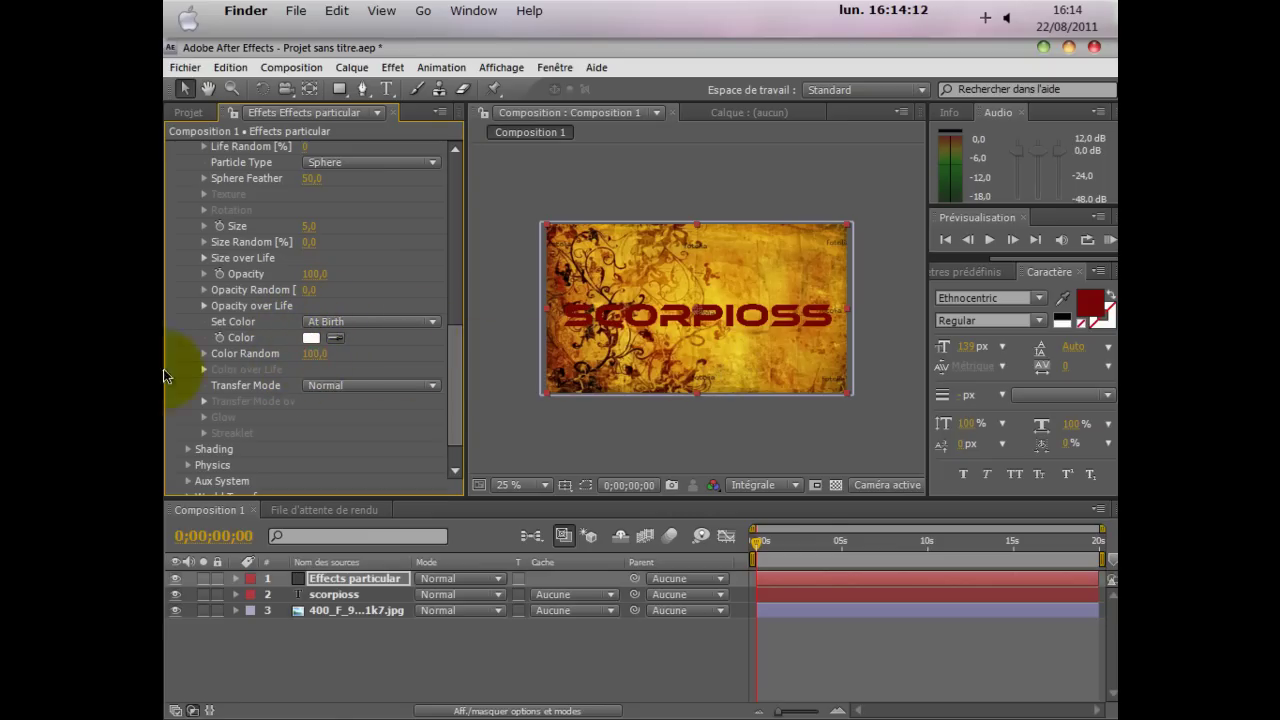
drag(763, 540, 835, 542)
click(700, 313)
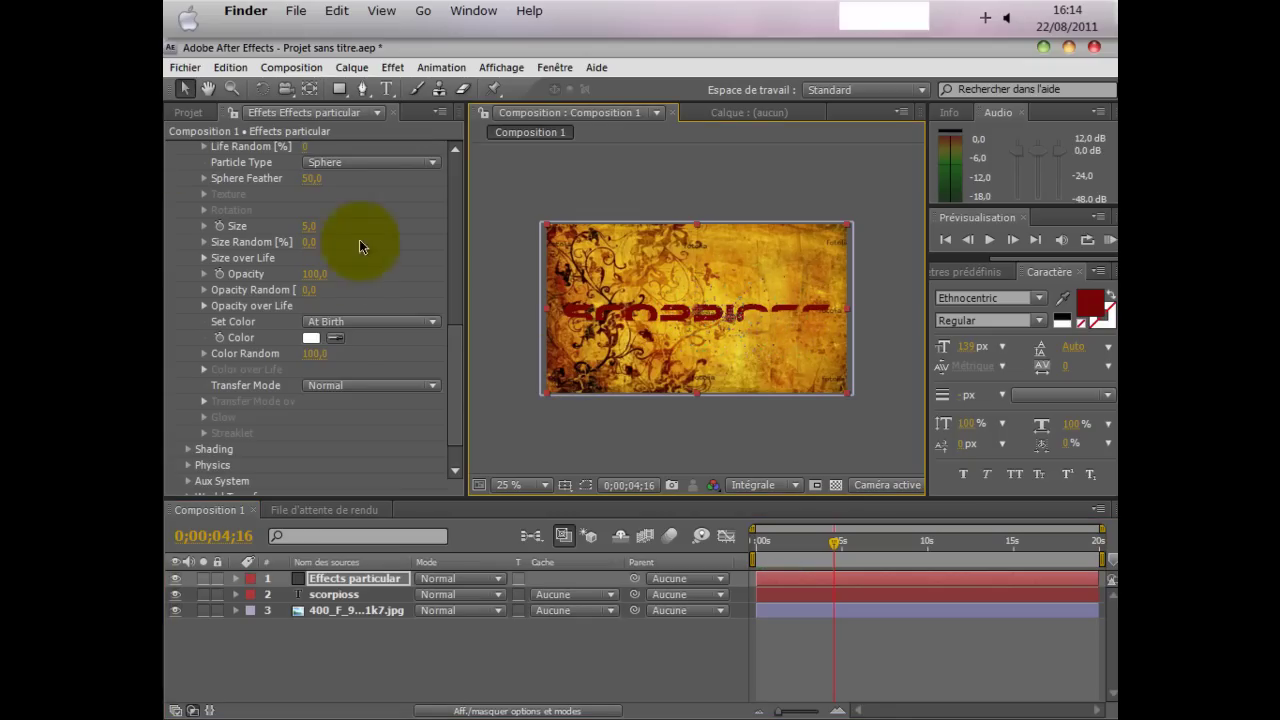
Set the Particle Type to Star (No DOF) and reposition the emitter over the SCORPIOSS text.
click(373, 162)
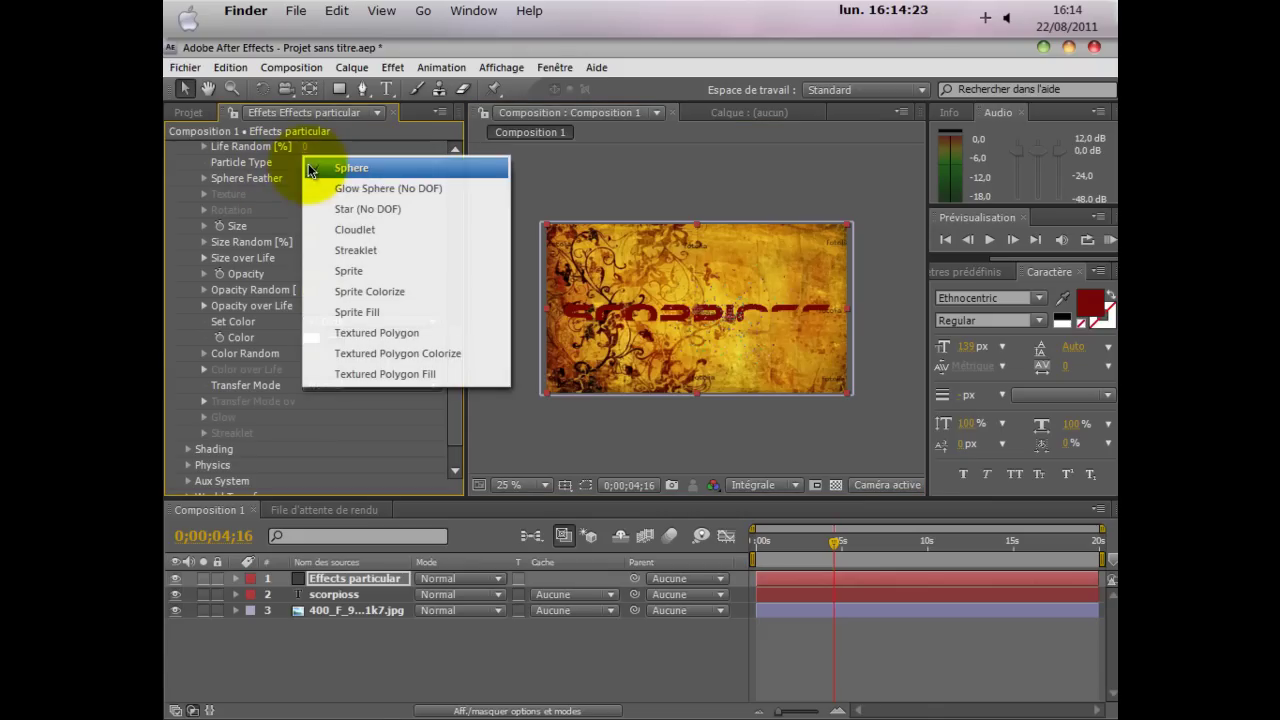
click(357, 207)
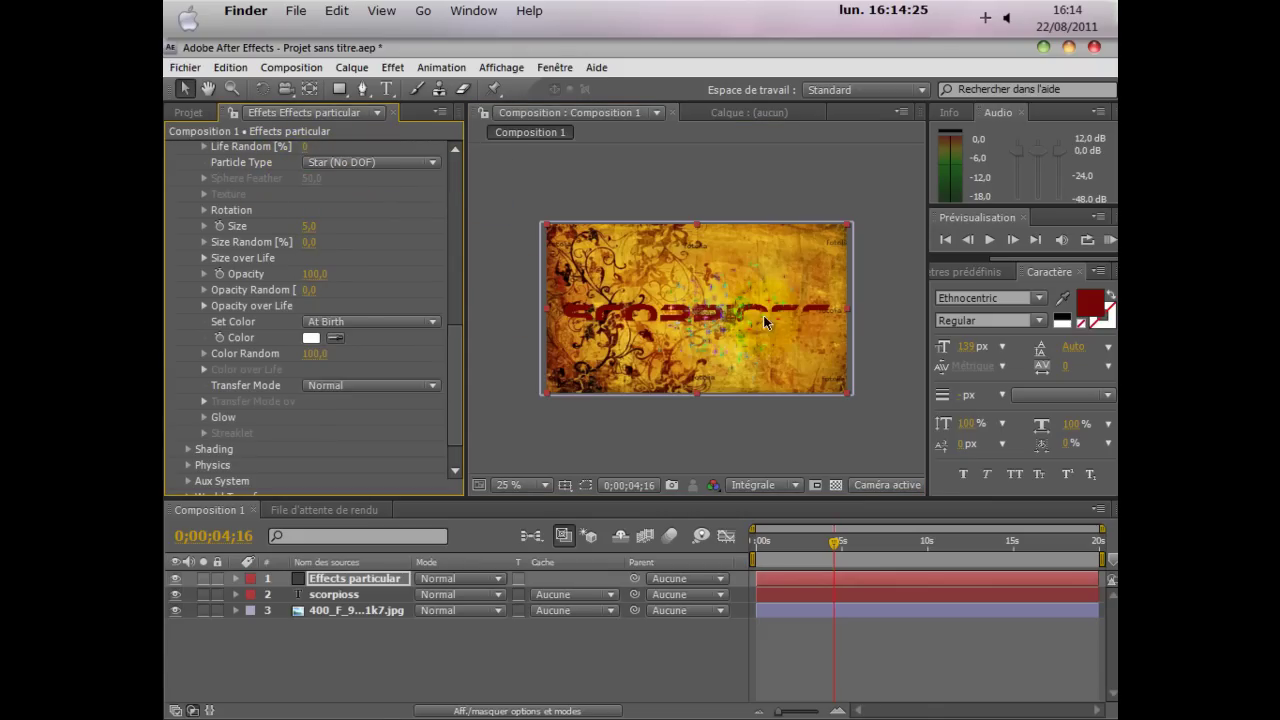
click(720, 317)
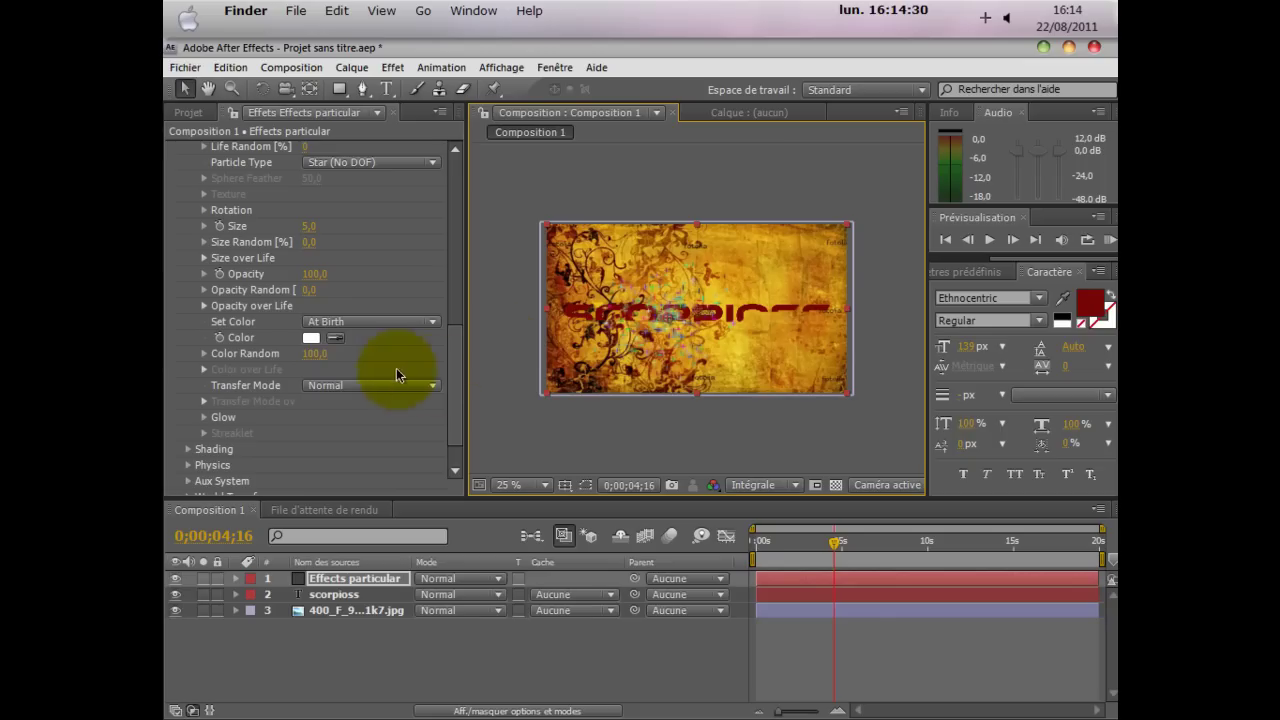
Try a particle Life of 1,1 seconds and move the emitter toward the first letters of the text.
drag(451, 367, 468, 312)
drag(317, 268, 298, 271)
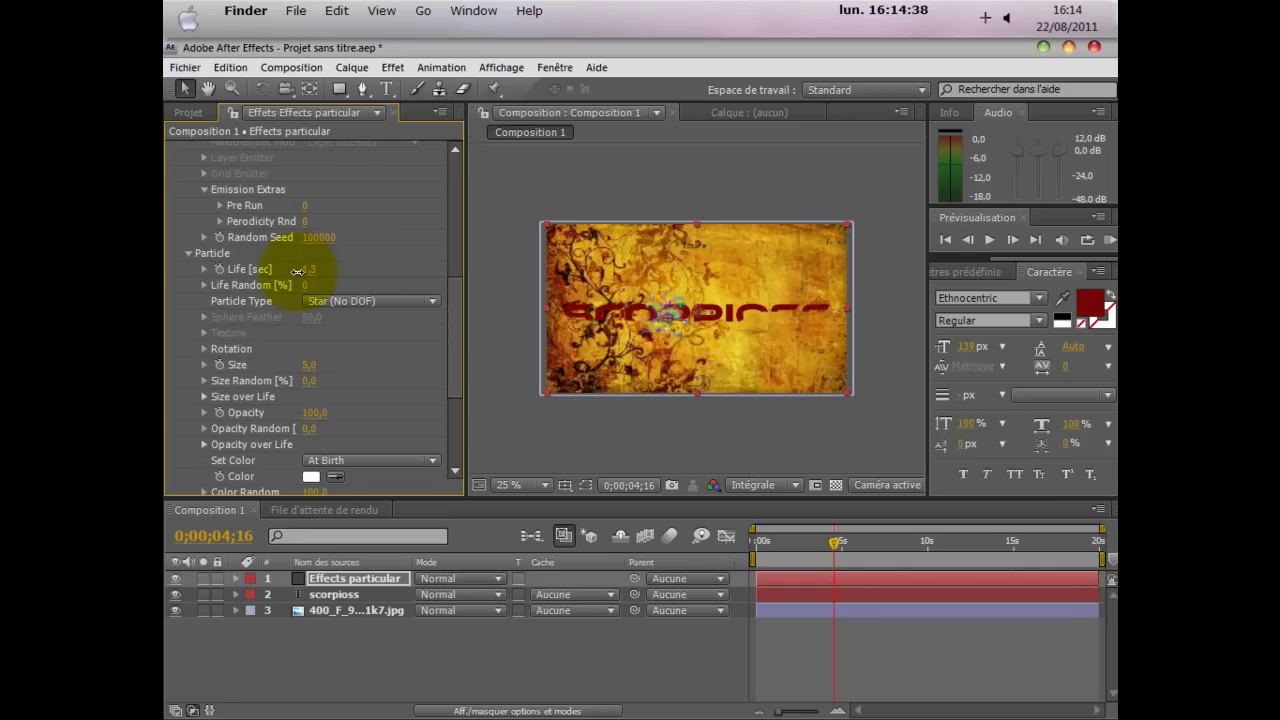
drag(296, 272, 298, 271)
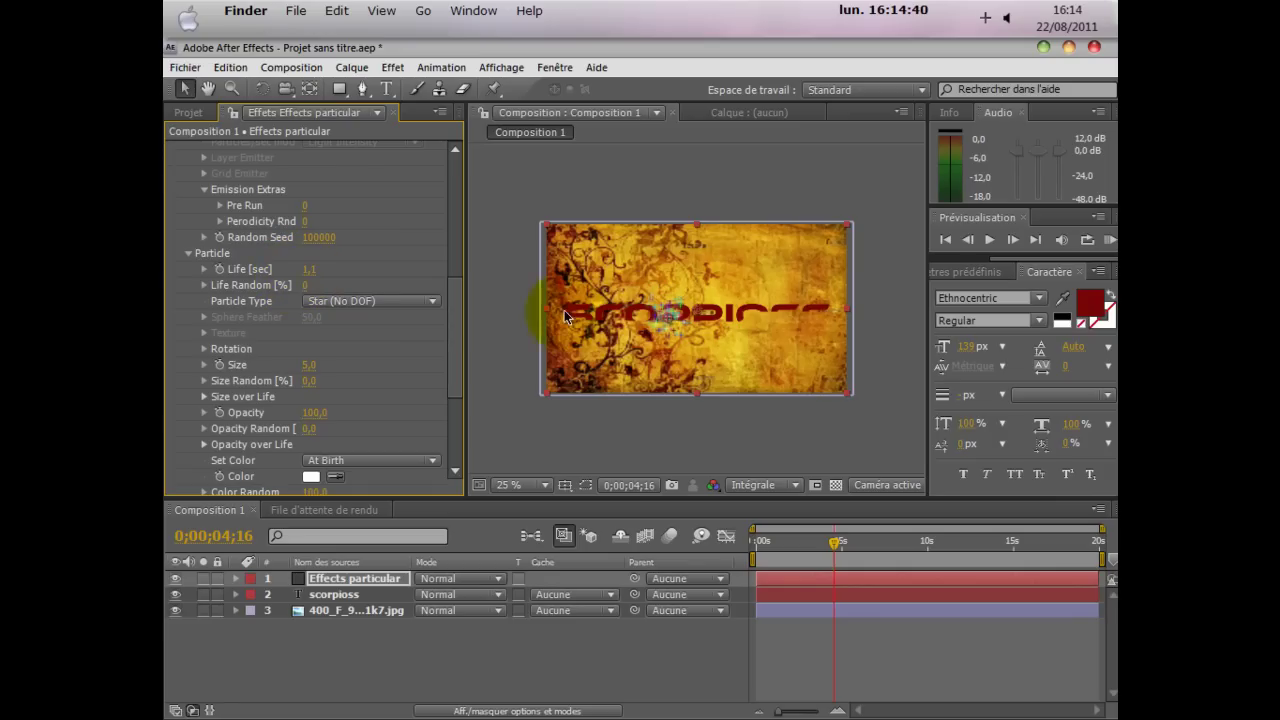
drag(680, 325, 632, 317)
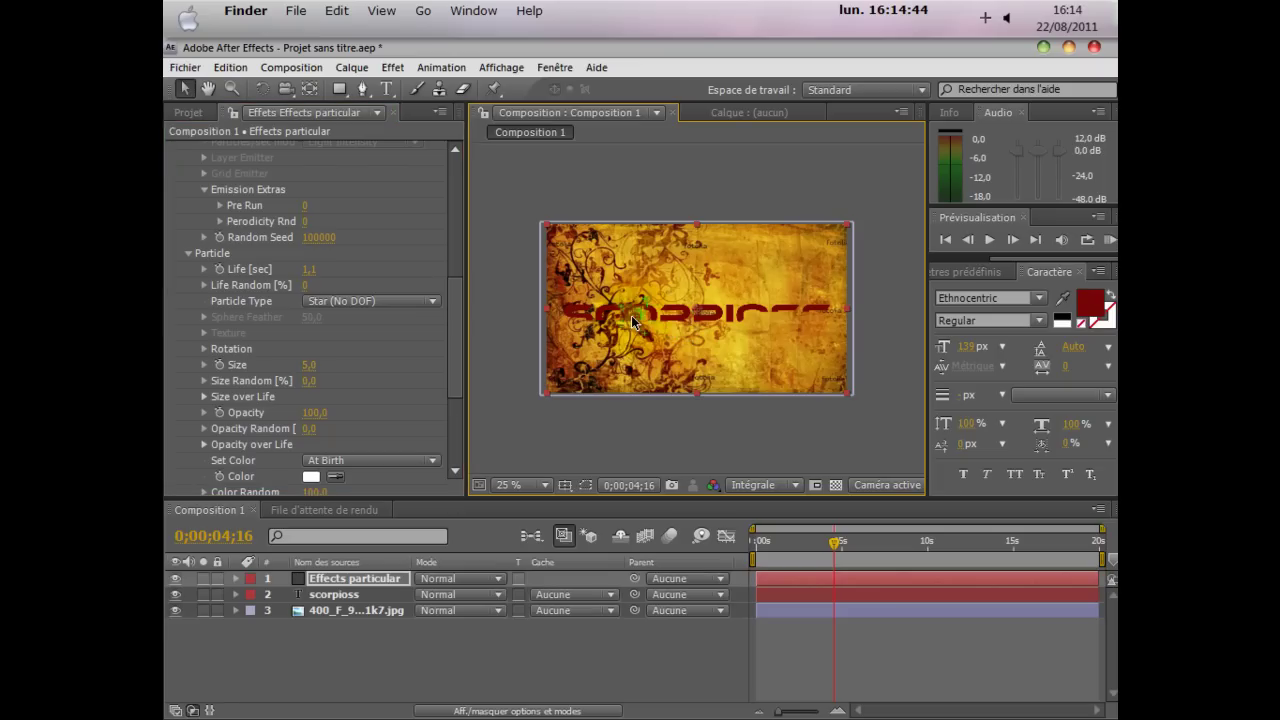
Try a particle Life of 24,4 seconds, move the emitter toward the last letters of SCORPIOSS, and set Life to 1,0.
drag(305, 269, 542, 264)
drag(697, 324, 765, 313)
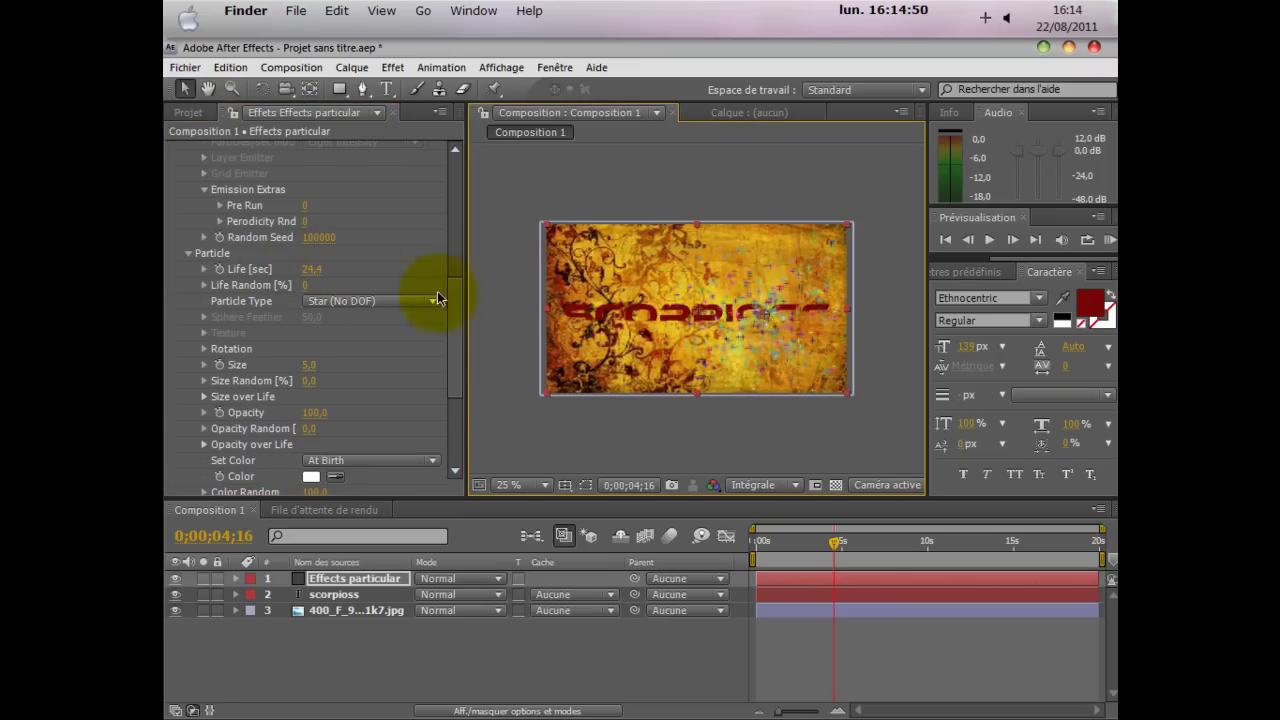
click(318, 270)
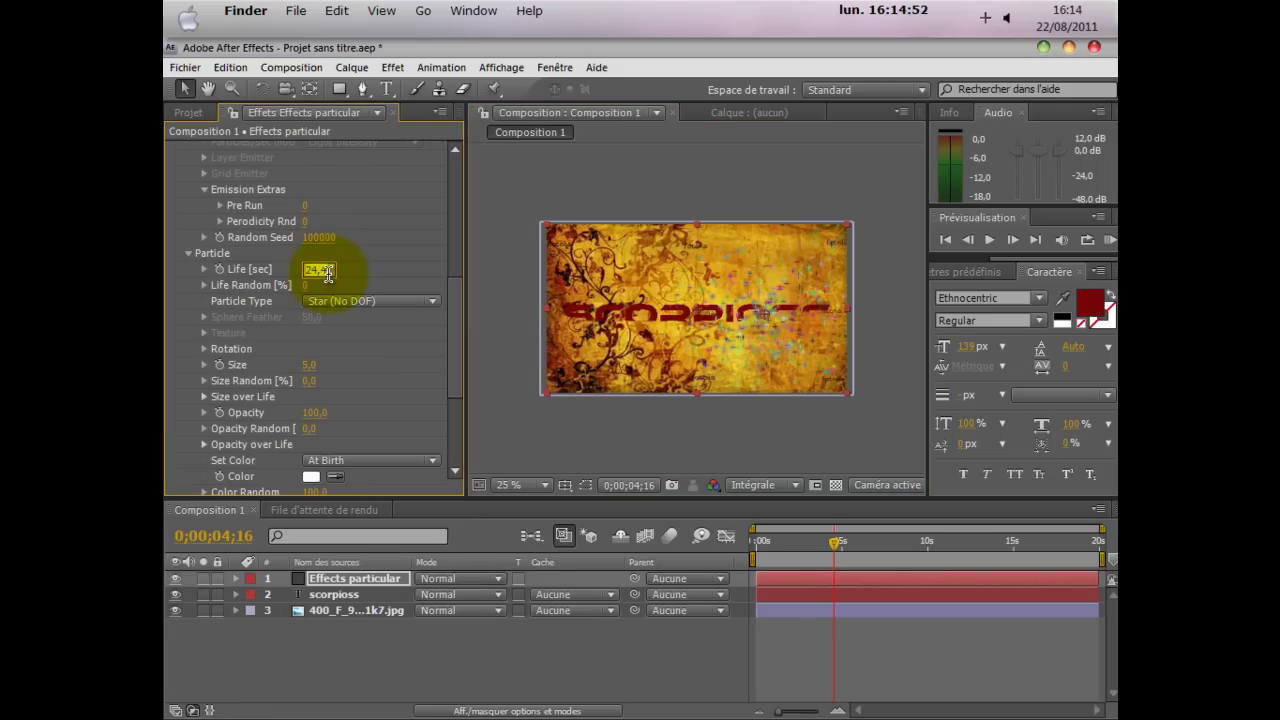
key(Return)
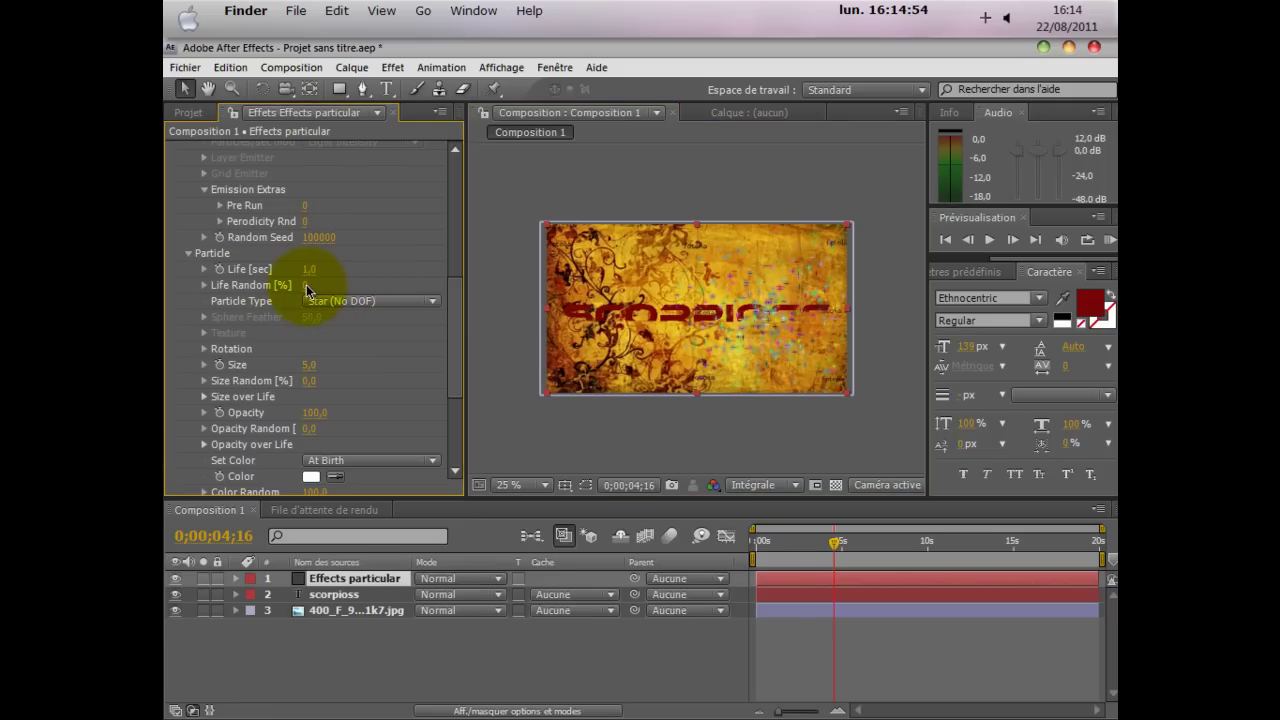
drag(457, 277, 457, 291)
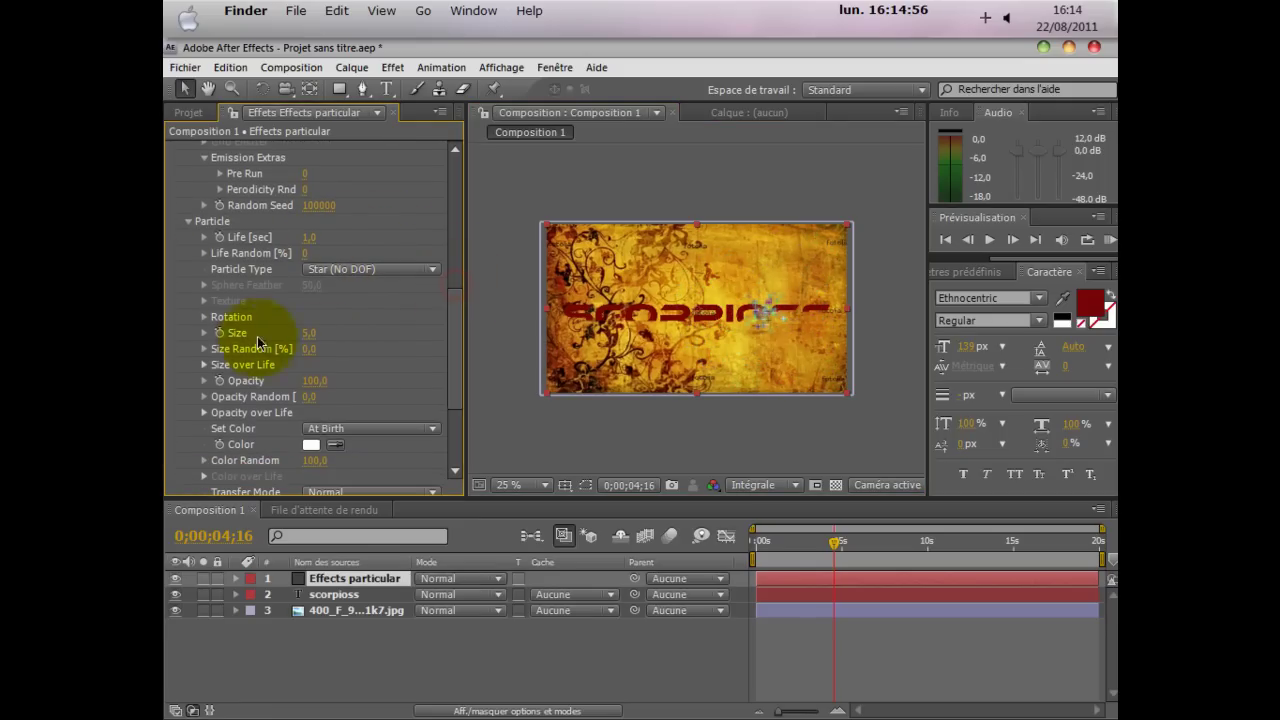
Set the particle Size to 3,0 in Particular.
mouse_move(308, 334)
mouse_down()
mouse_move(343, 333)
mouse_move(309, 334)
mouse_up()
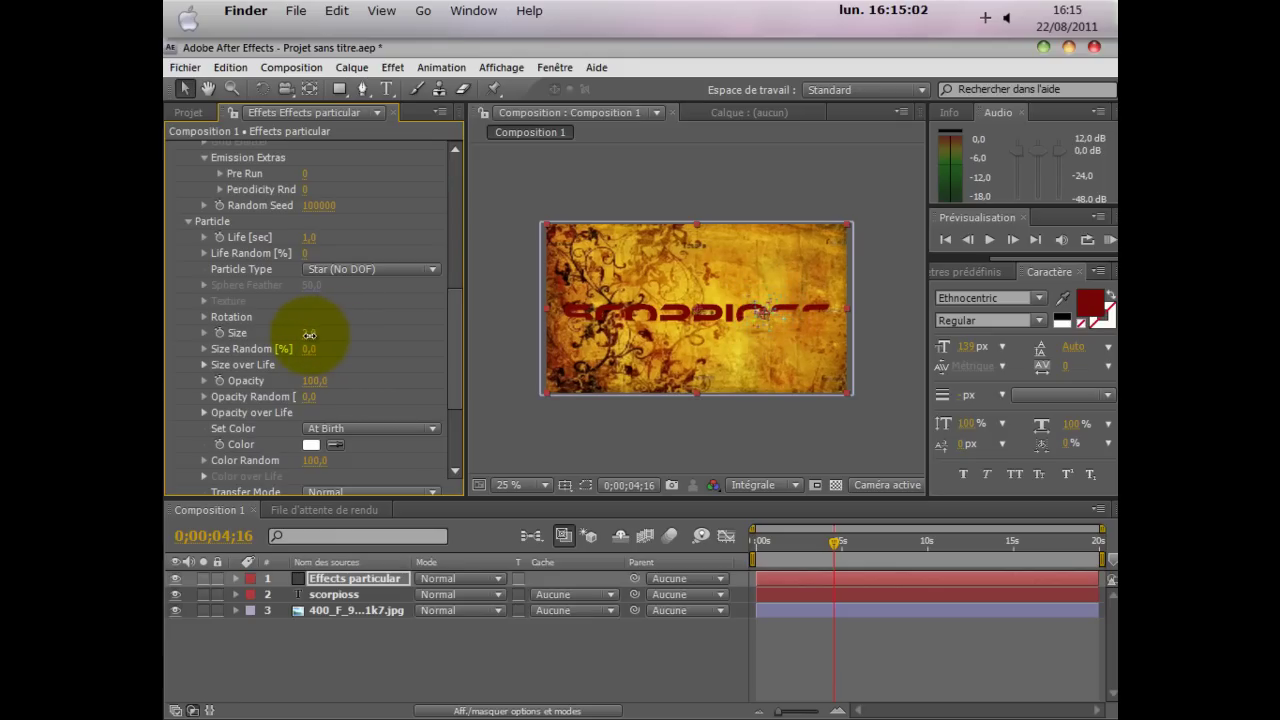
click(311, 336)
text(3)
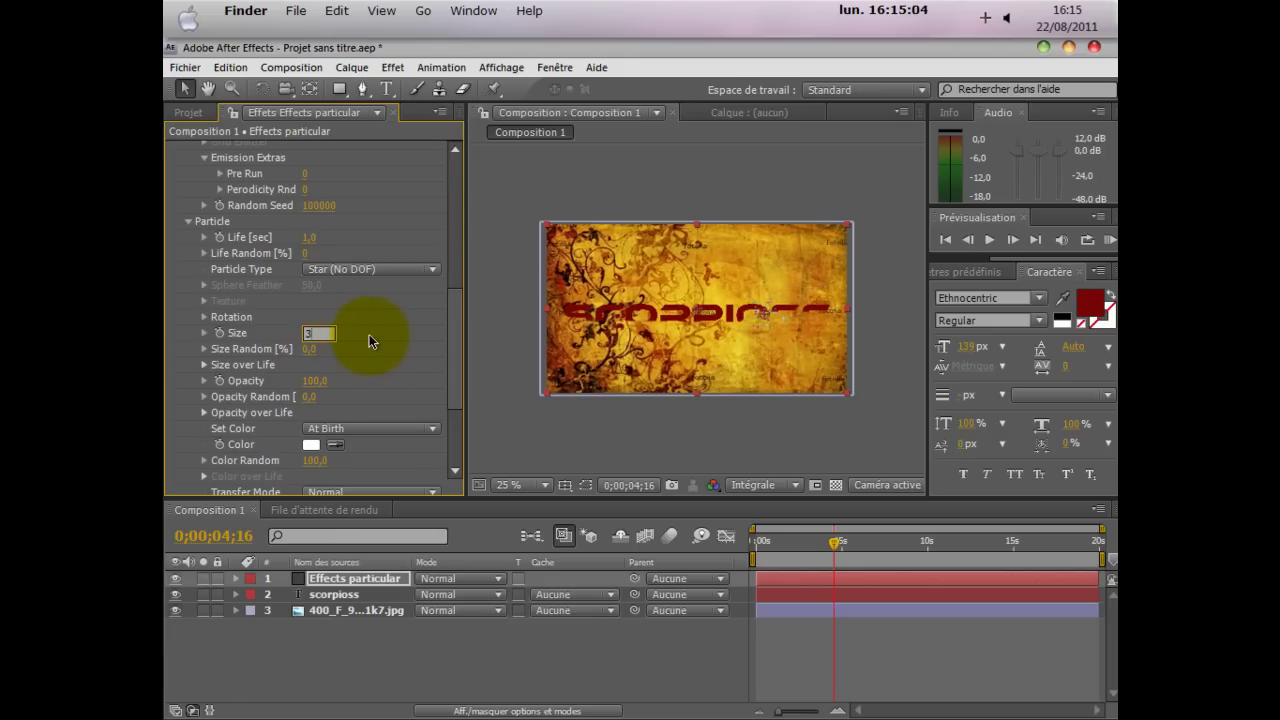
click(372, 333)
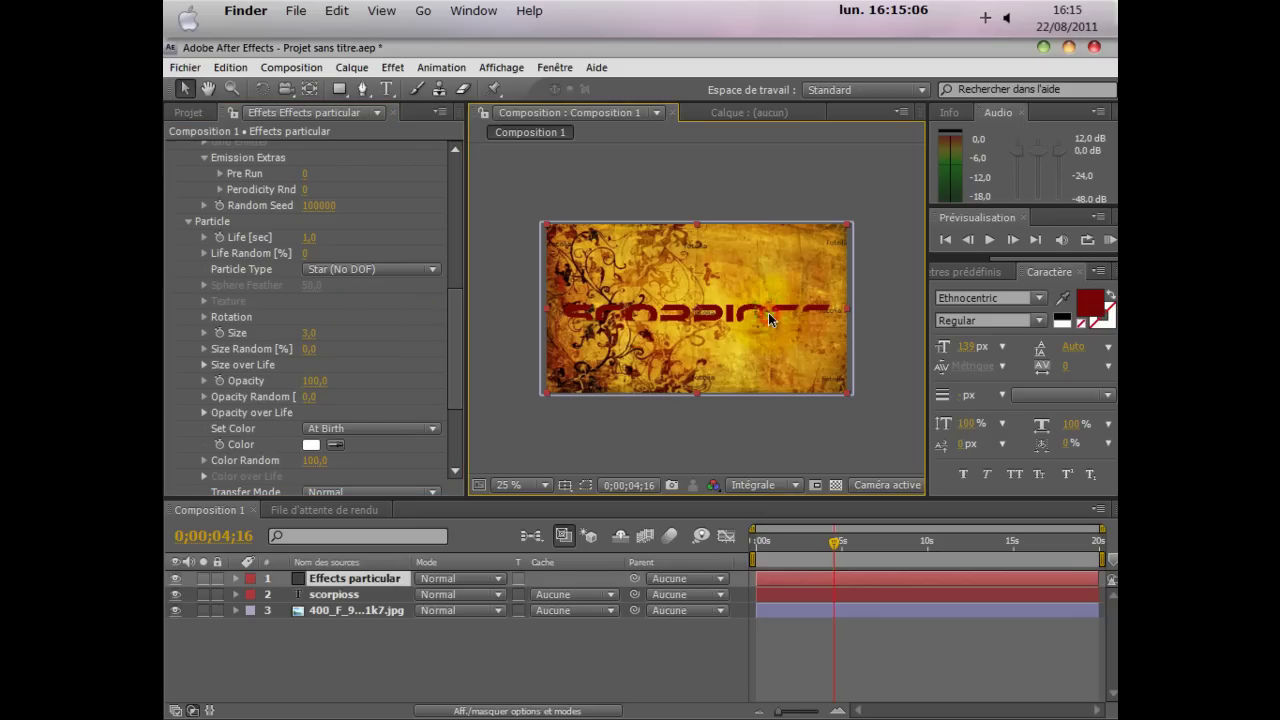
Move the emitter from the last letters back along SCORPIOSS to check the smaller stars.
scroll(360, 250, up, 10)
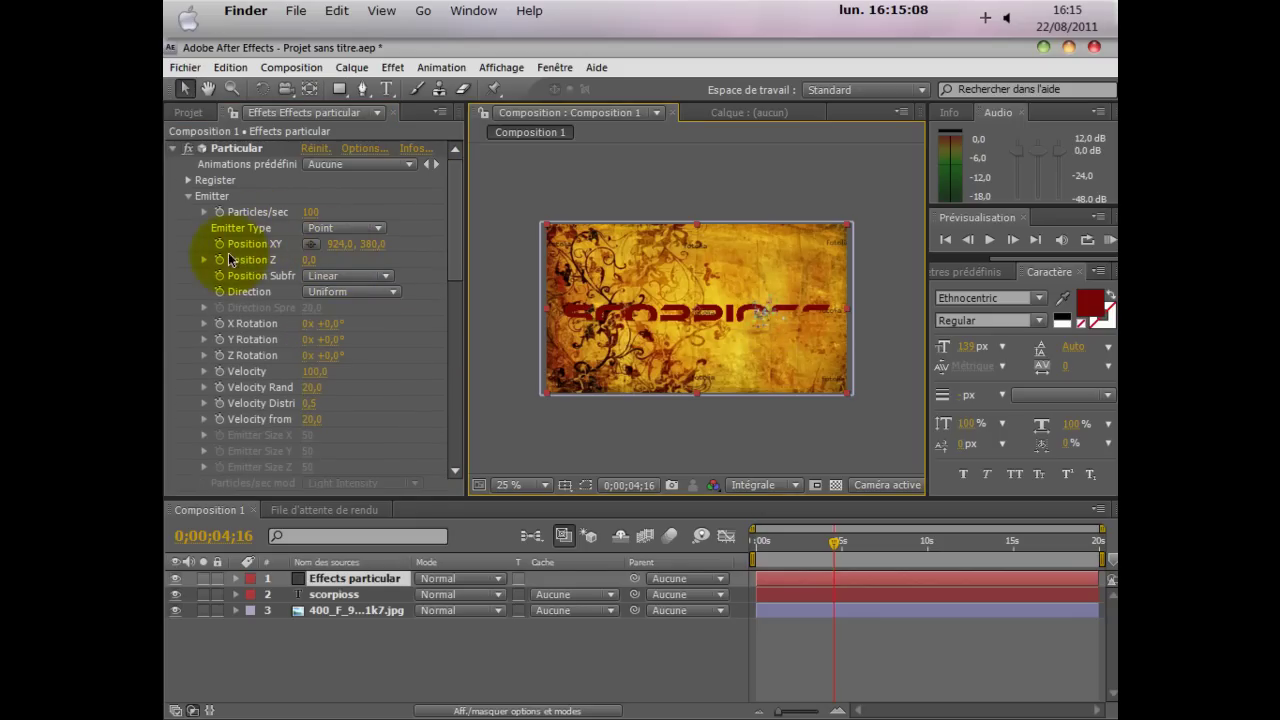
click(311, 243)
click(763, 319)
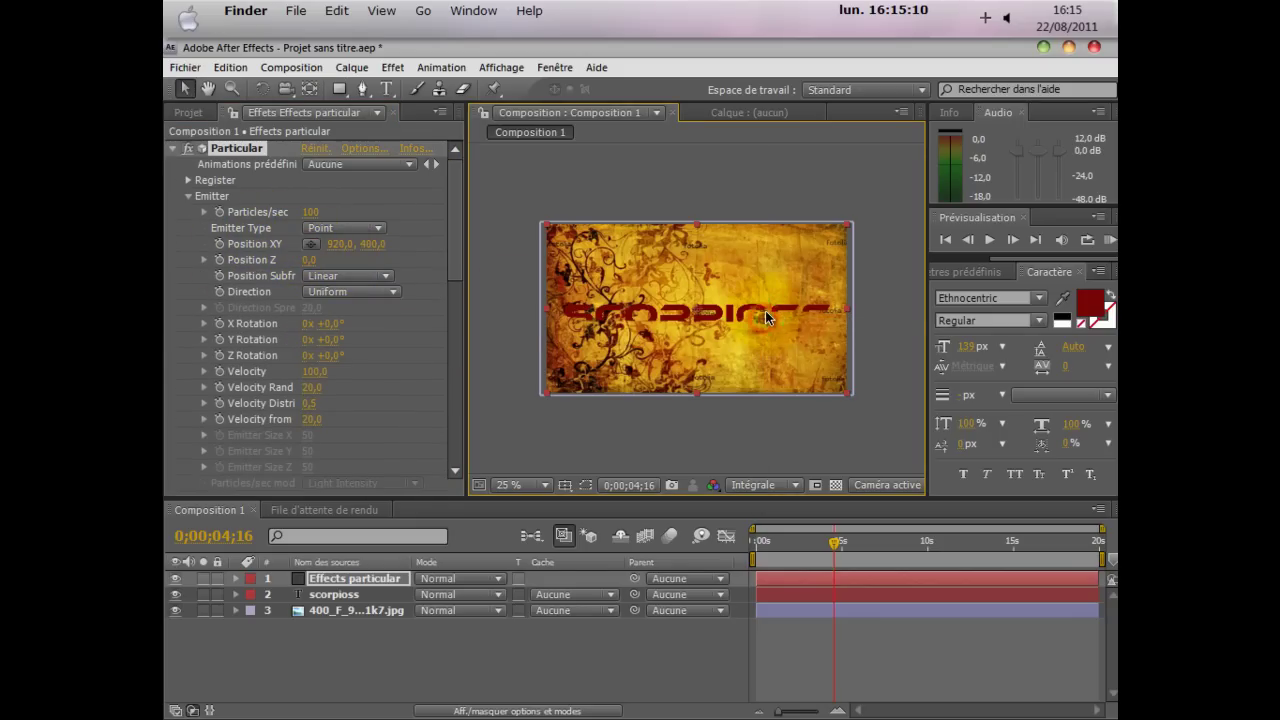
drag(758, 320, 630, 322)
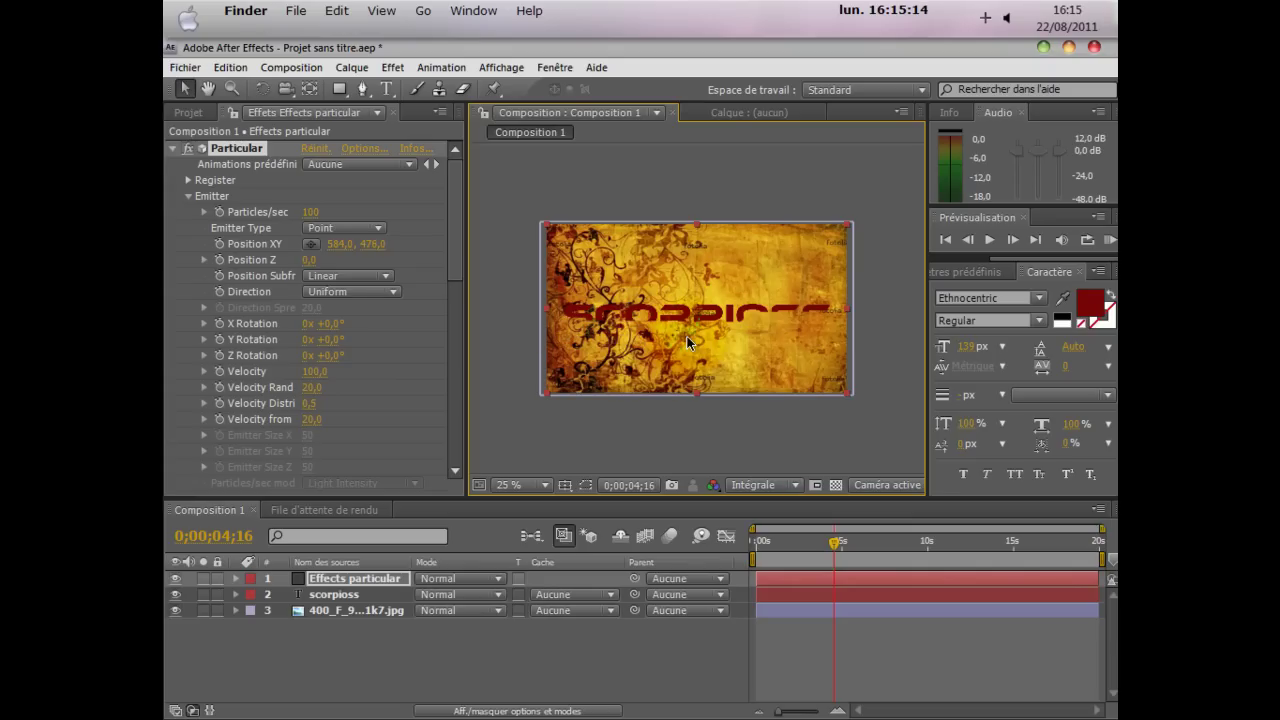
Set the particle Transfer Mode to Add.
scroll(396, 326, down, 10)
scroll(390, 330, down, 4)
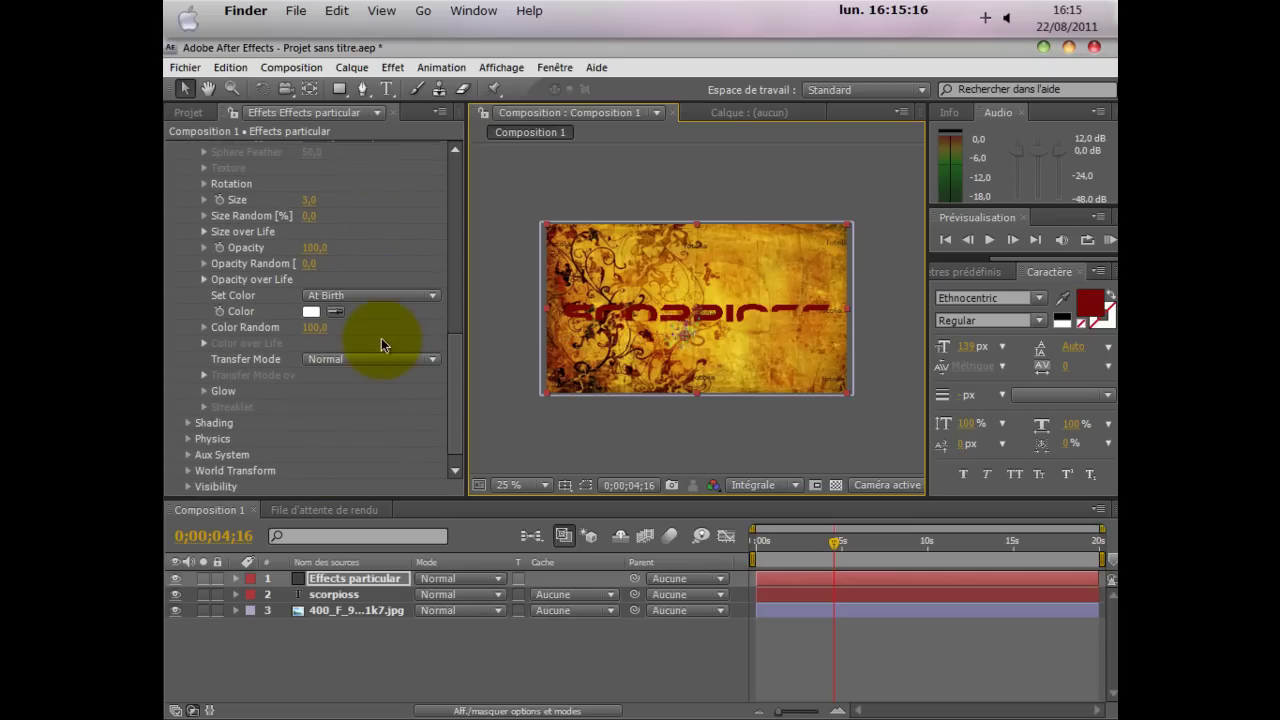
scroll(309, 333, down, 1)
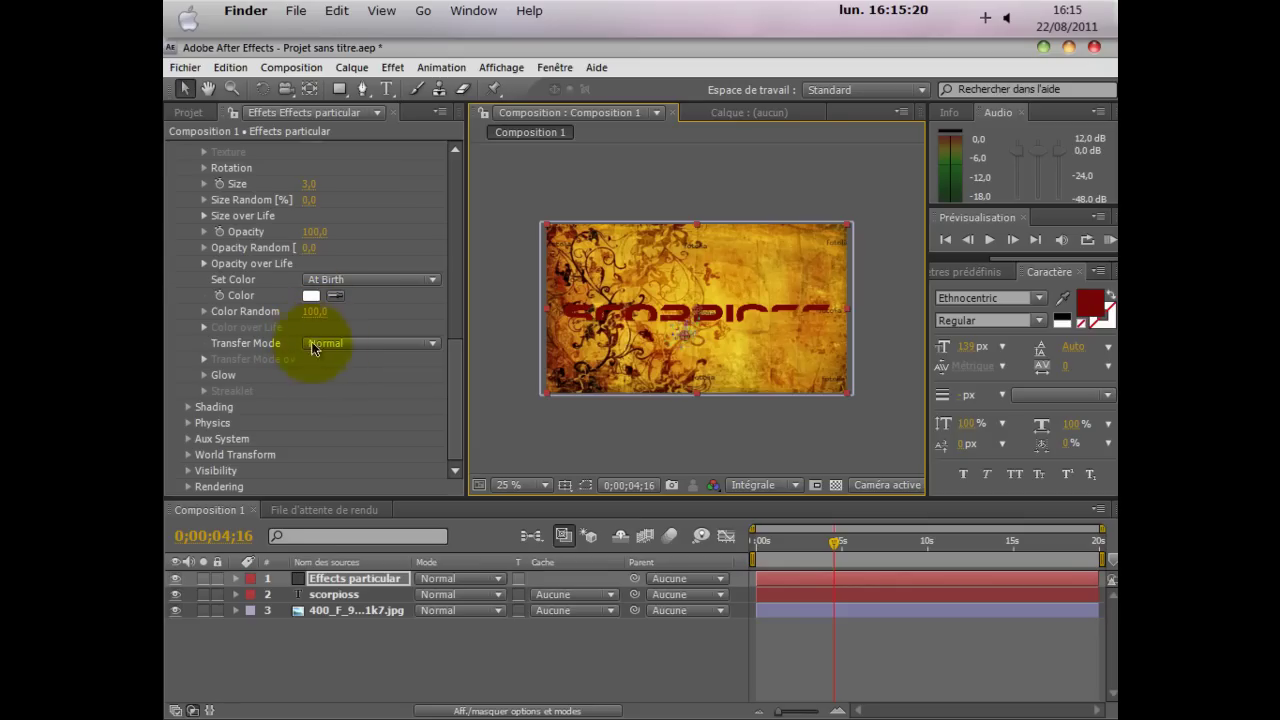
click(325, 345)
click(330, 369)
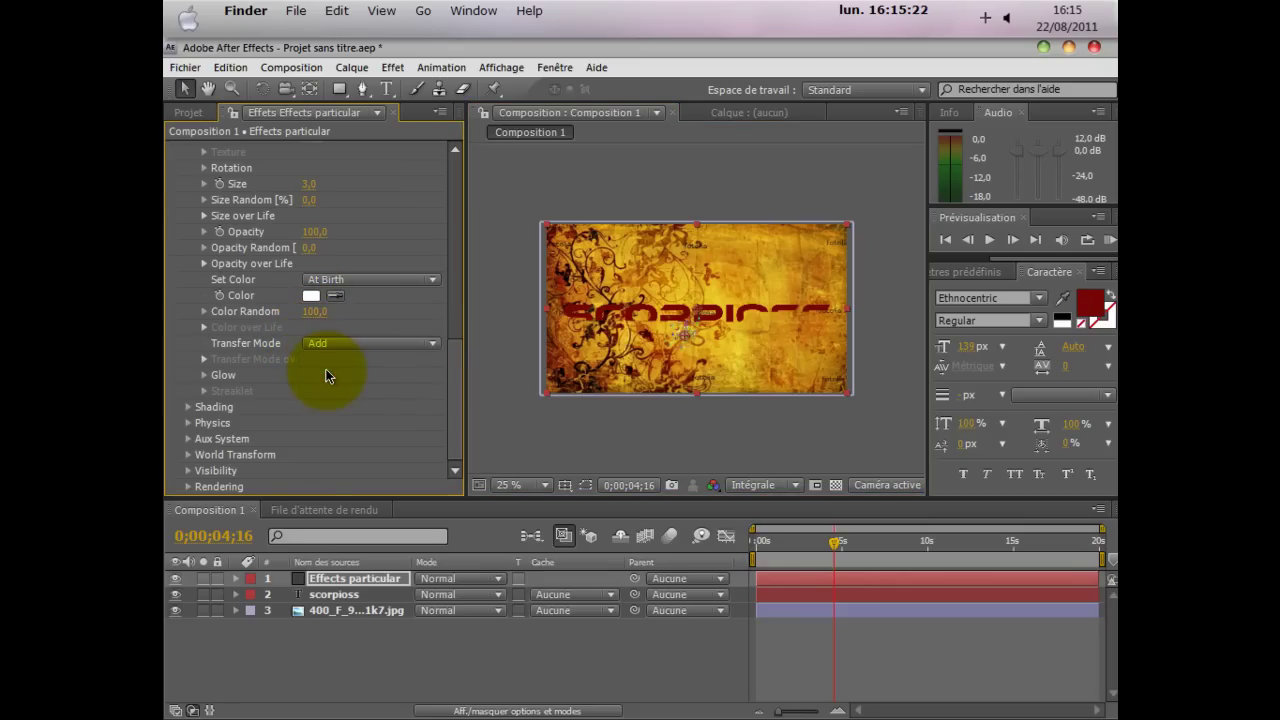
Set the particle Glow Size to 350 and the Glow Transfer Mode to Add, and check the particles by moving the emitter below the text.
click(204, 375)
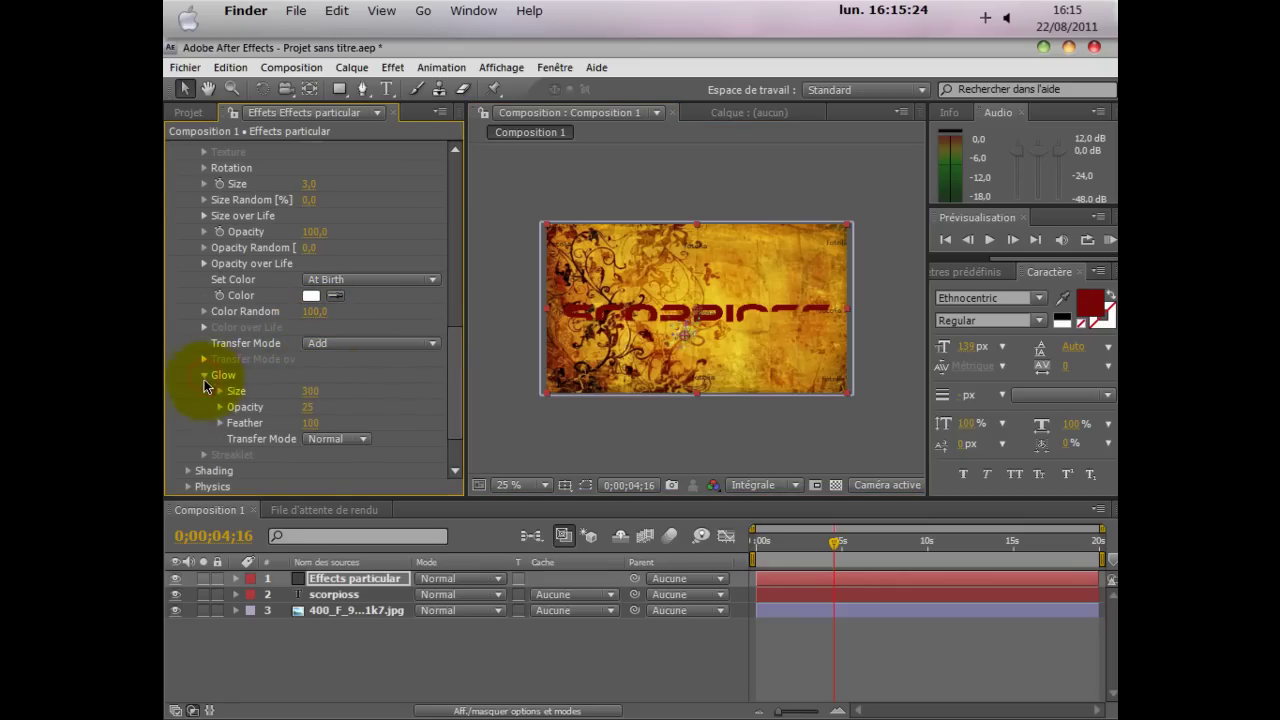
click(315, 392)
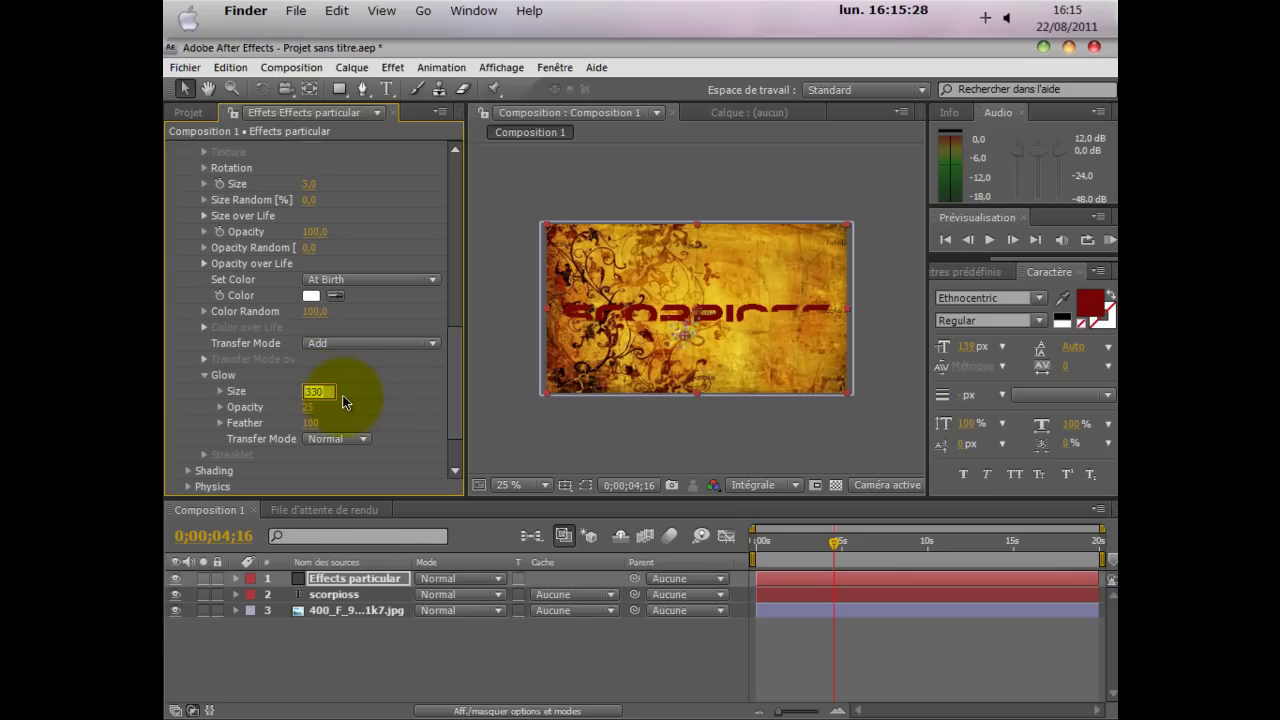
click(355, 440)
click(350, 464)
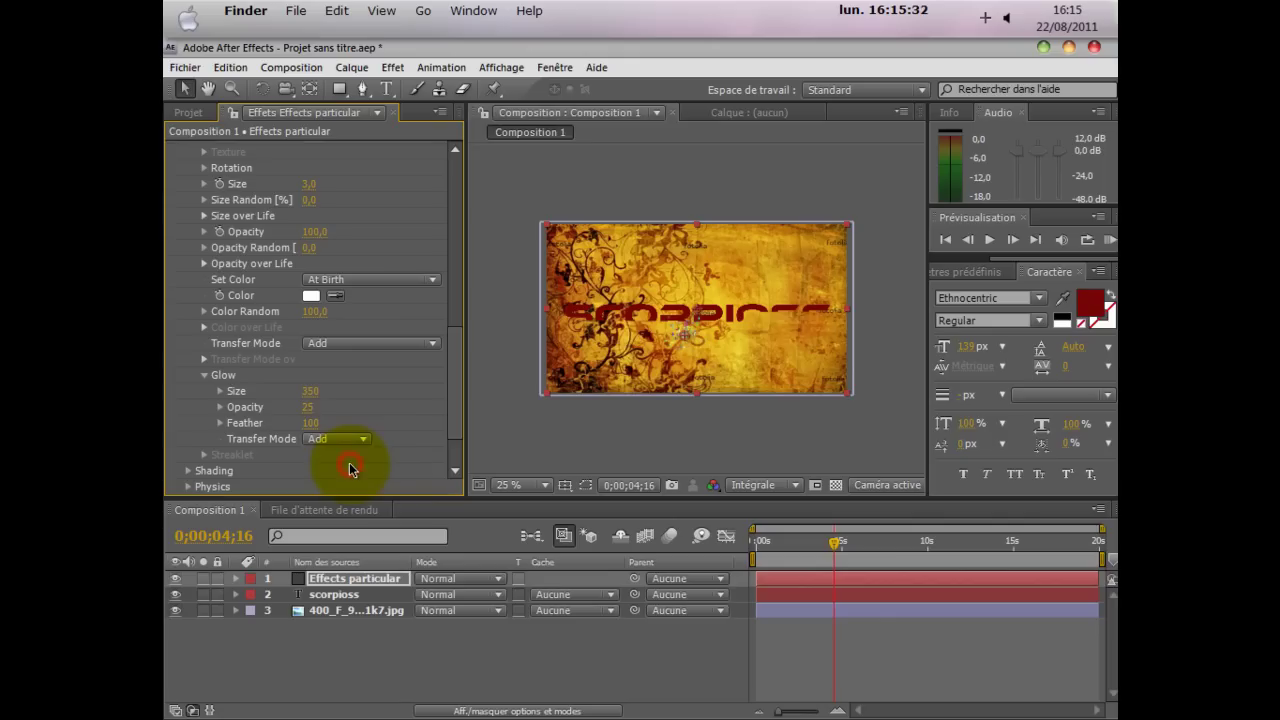
click(698, 338)
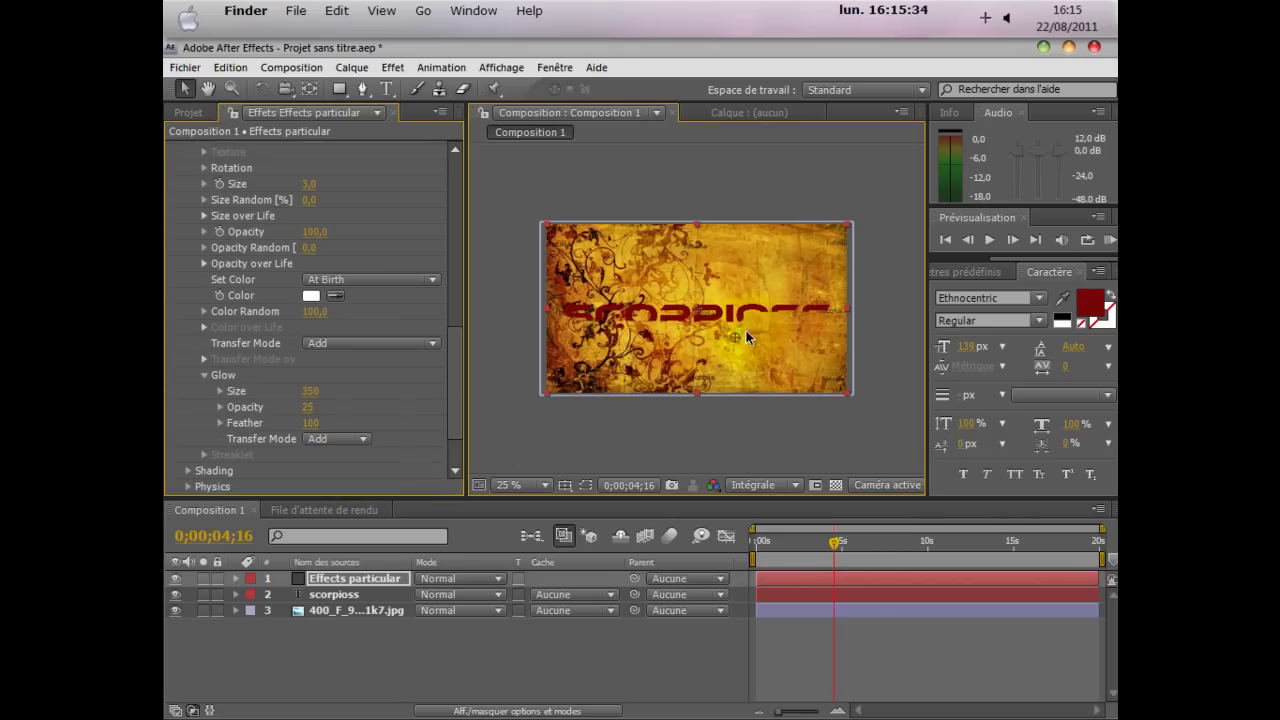
drag(672, 338, 612, 335)
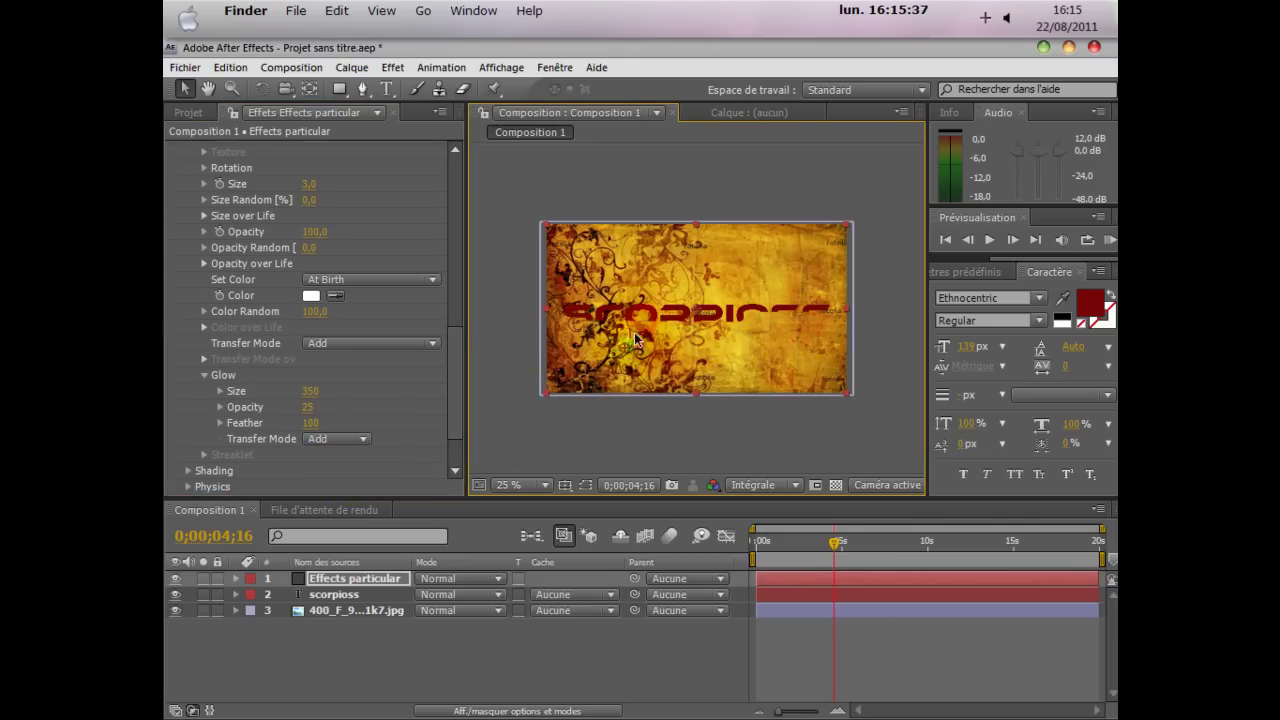
Look through Particular's list of animation presets without applying any.
scroll(325, 345, down, 3)
scroll(327, 342, up, 10)
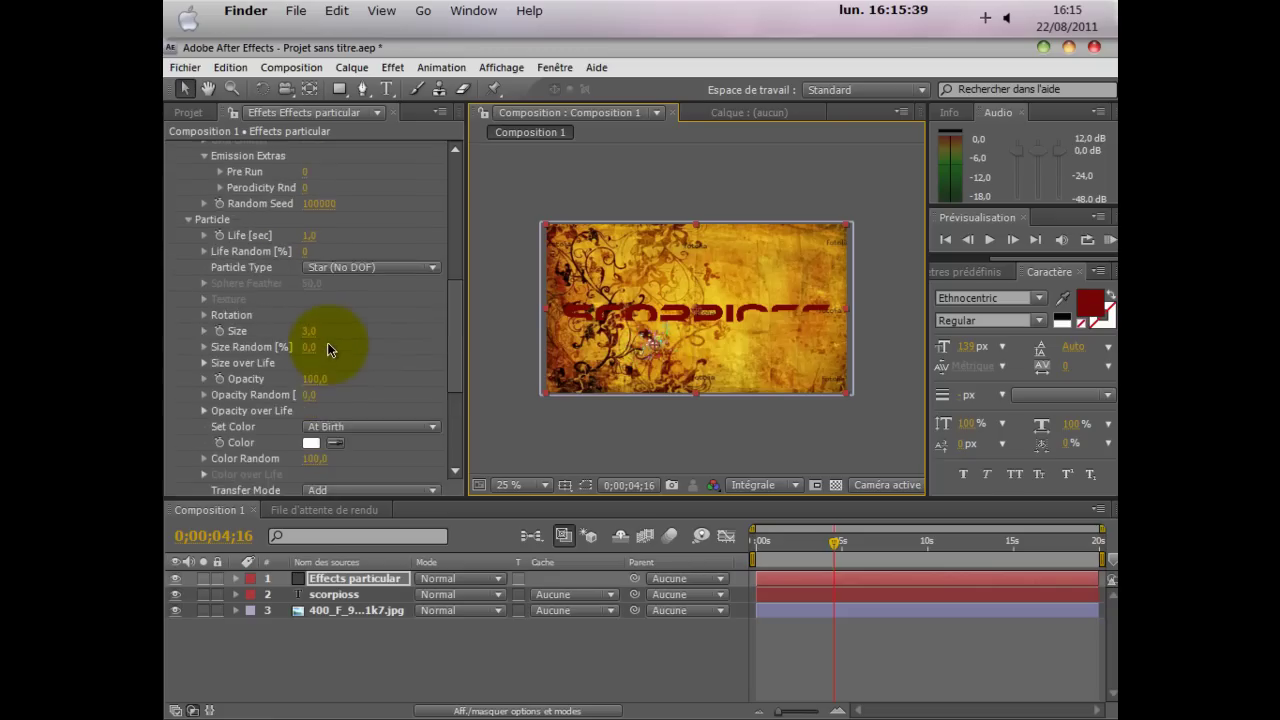
scroll(327, 342, up, 5)
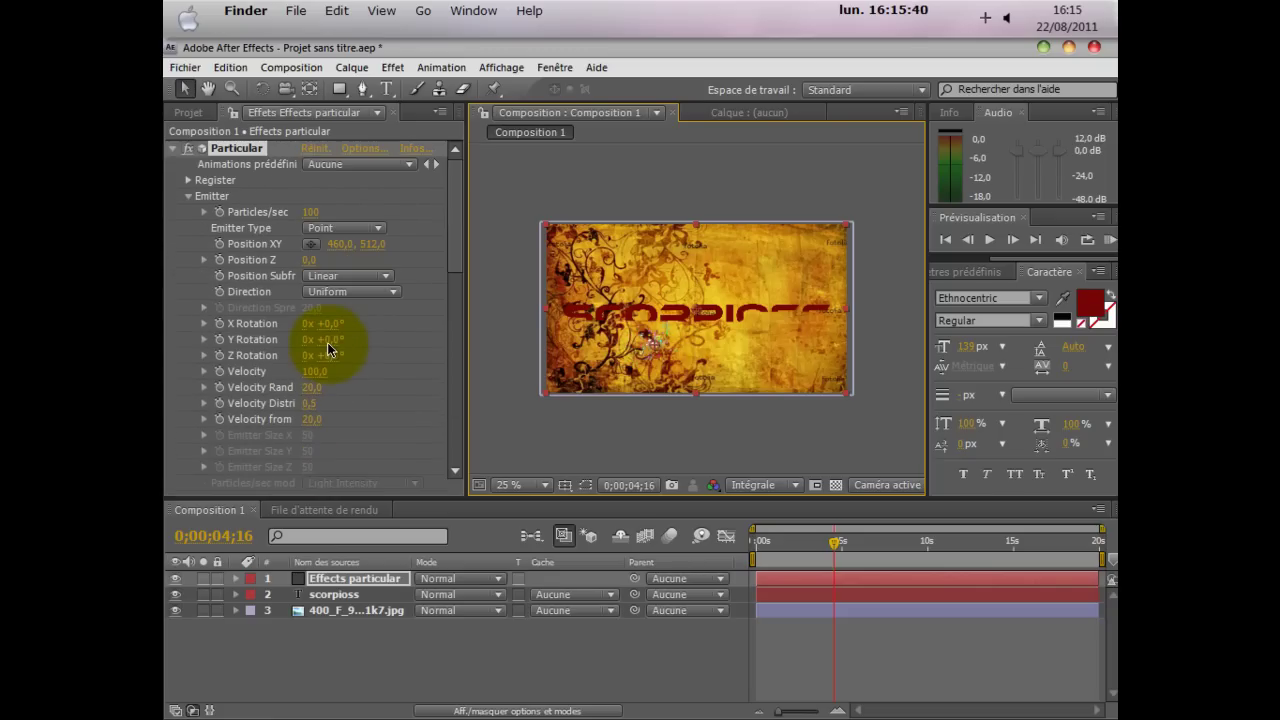
click(327, 165)
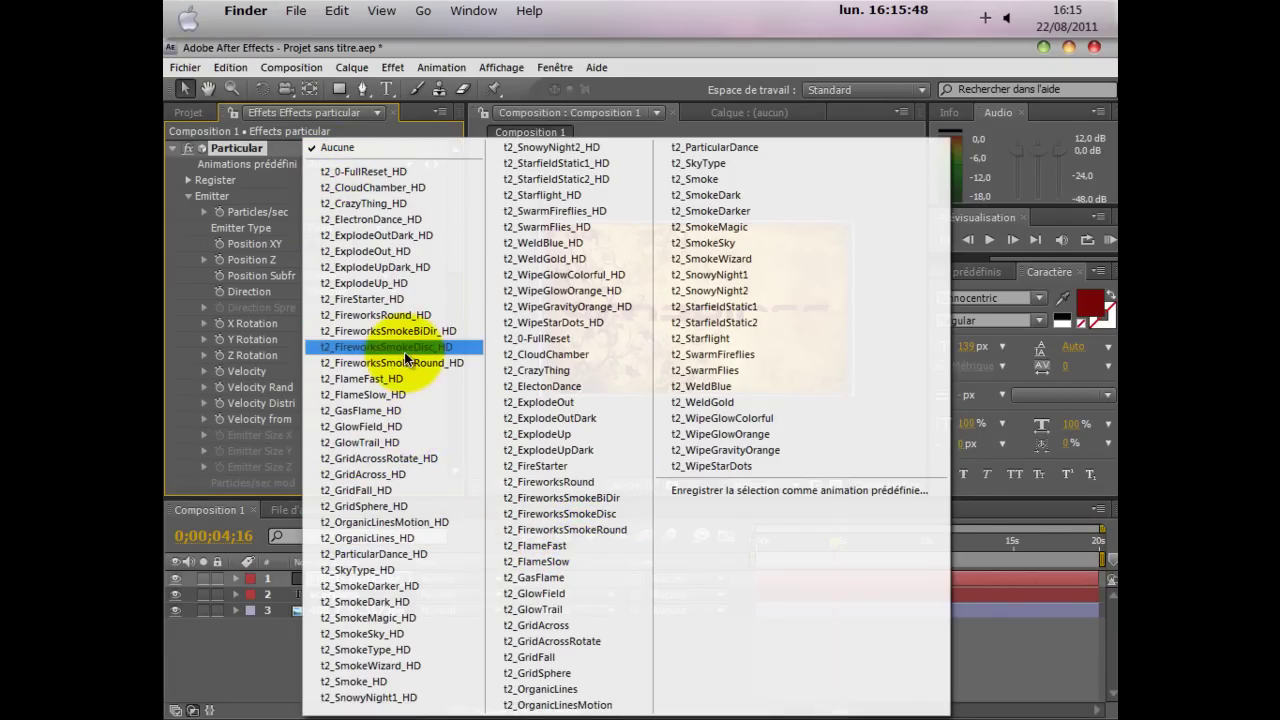
click(190, 344)
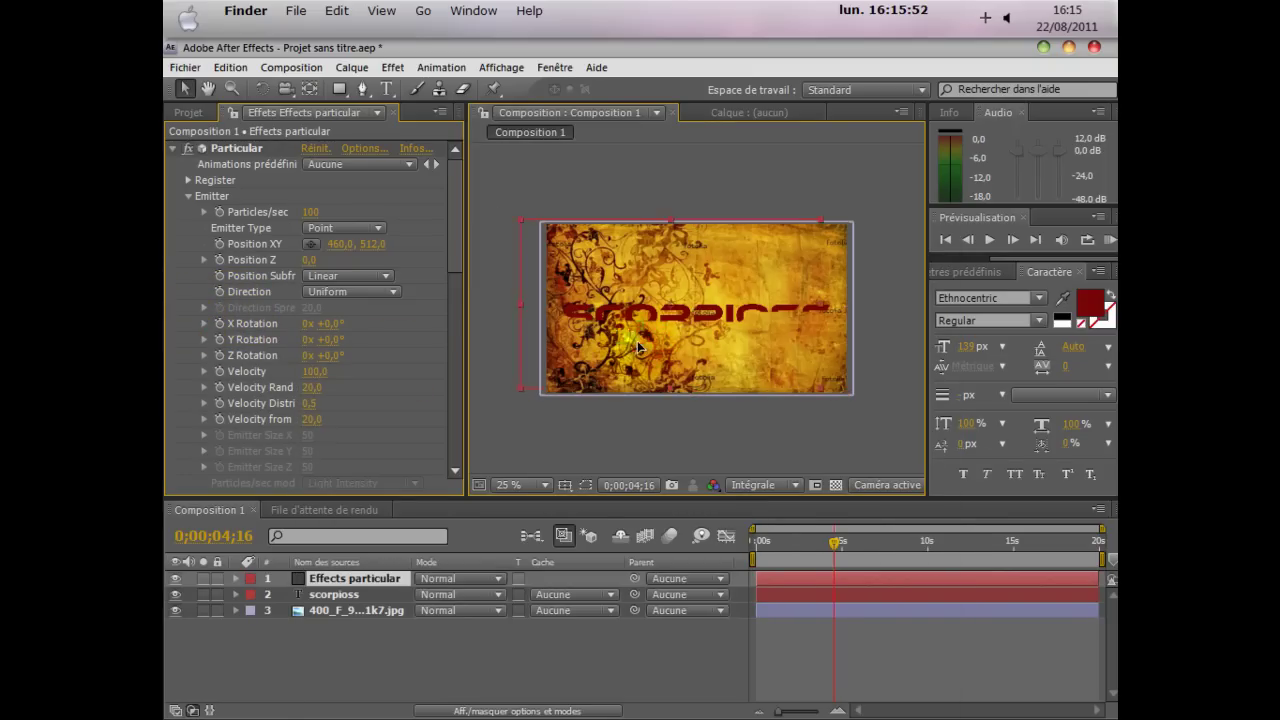
click(660, 365)
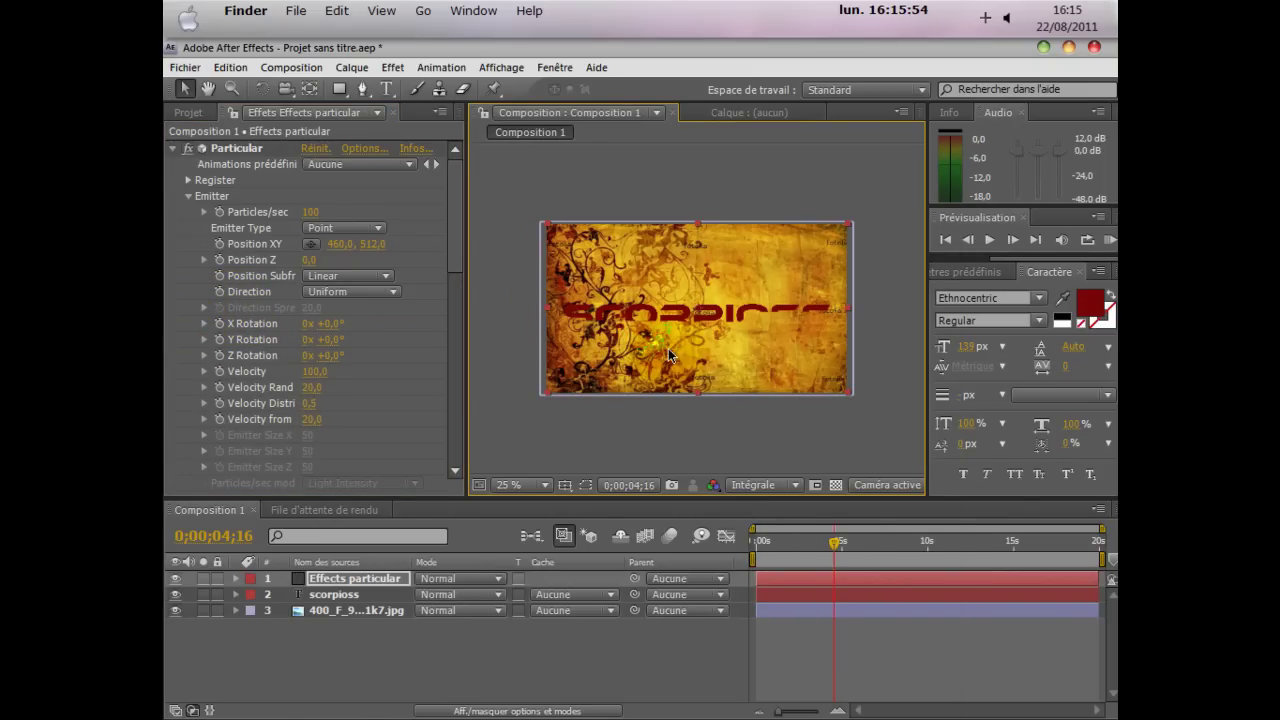
At 0;00;00;00, place the emitter on the first letter at 96,0, 428,0 and enable keyframing for Position XY.
drag(834, 543, 740, 552)
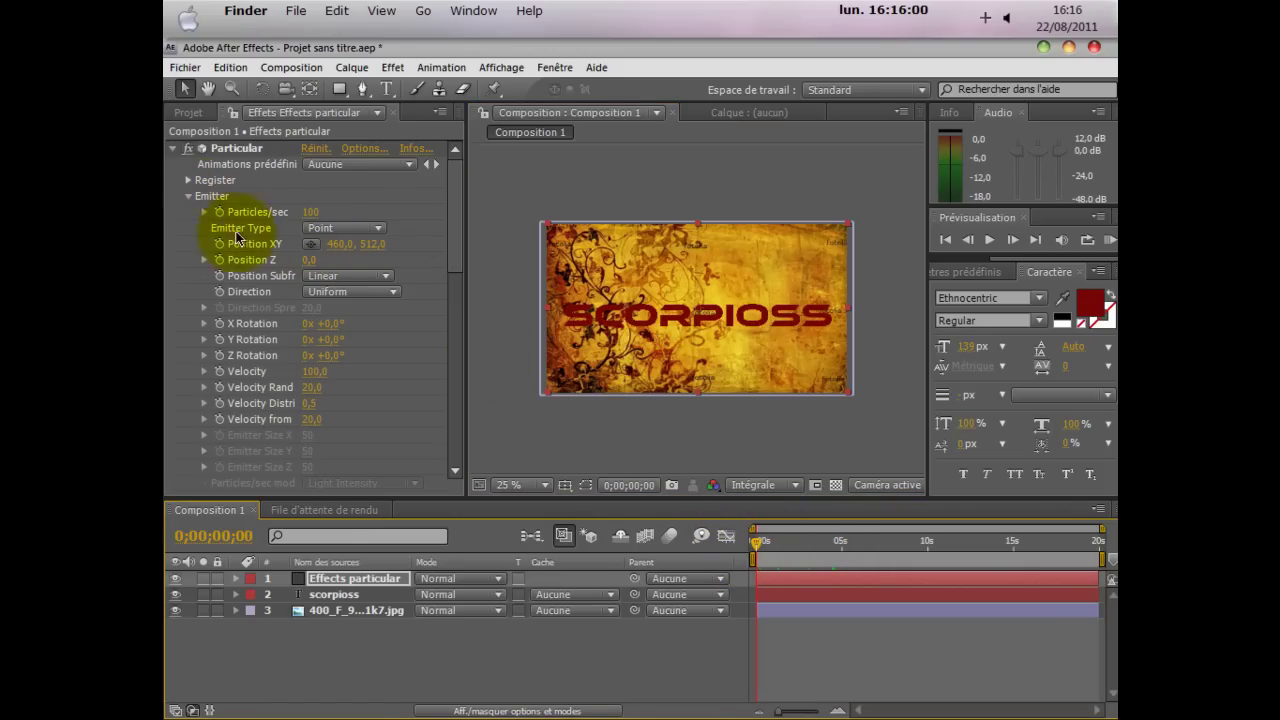
click(310, 245)
click(570, 329)
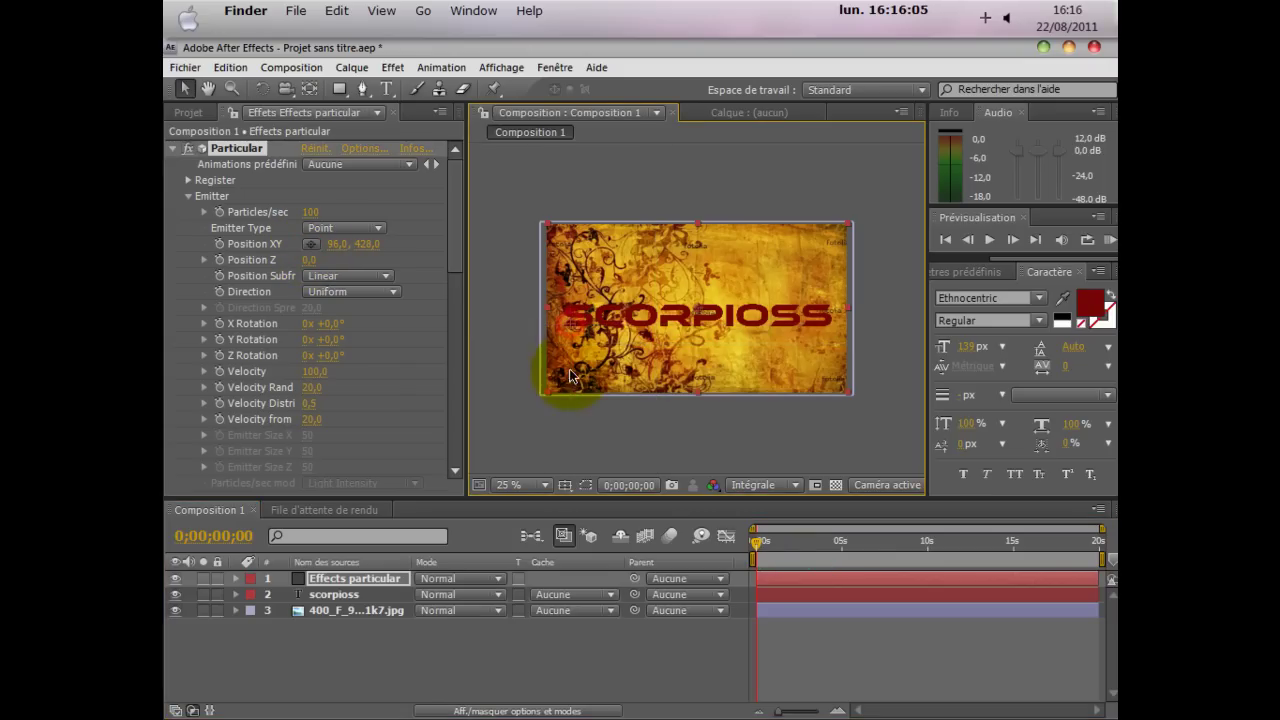
click(216, 245)
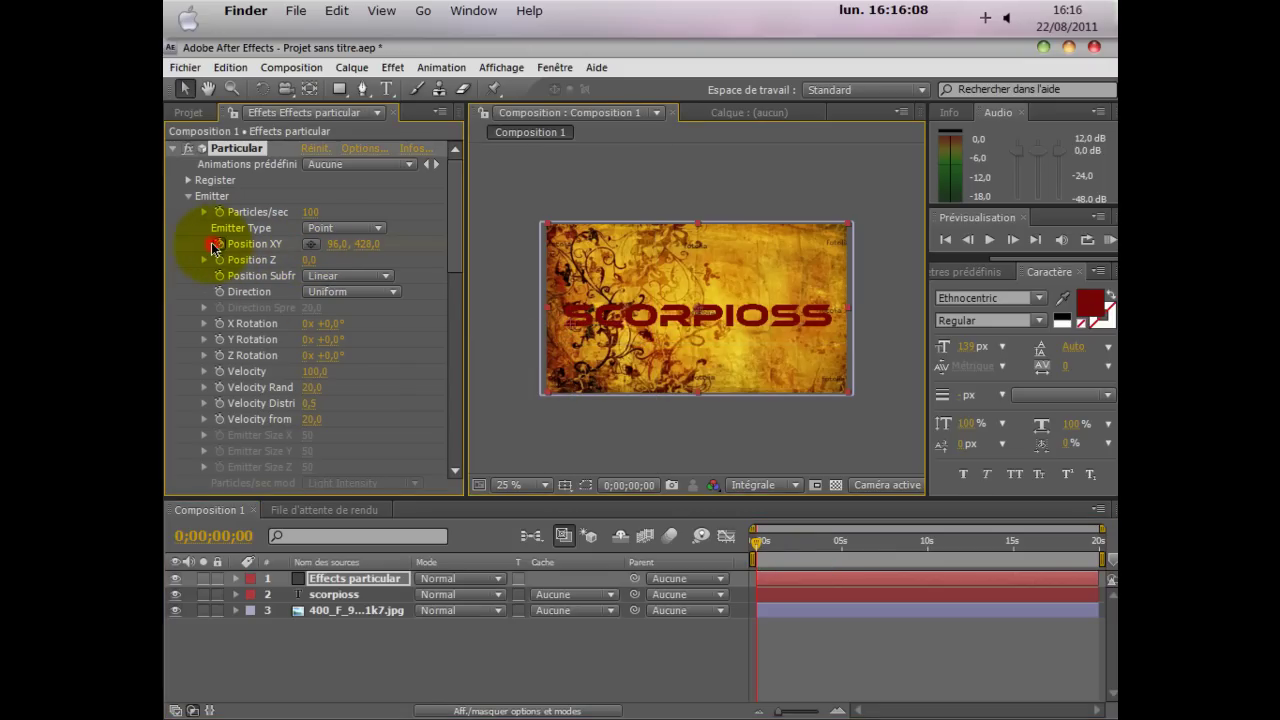
At 0;00;03;12, move the emitter along the lower edge of SCORPIOSS to its last letter.
click(760, 542)
drag(773, 546, 818, 550)
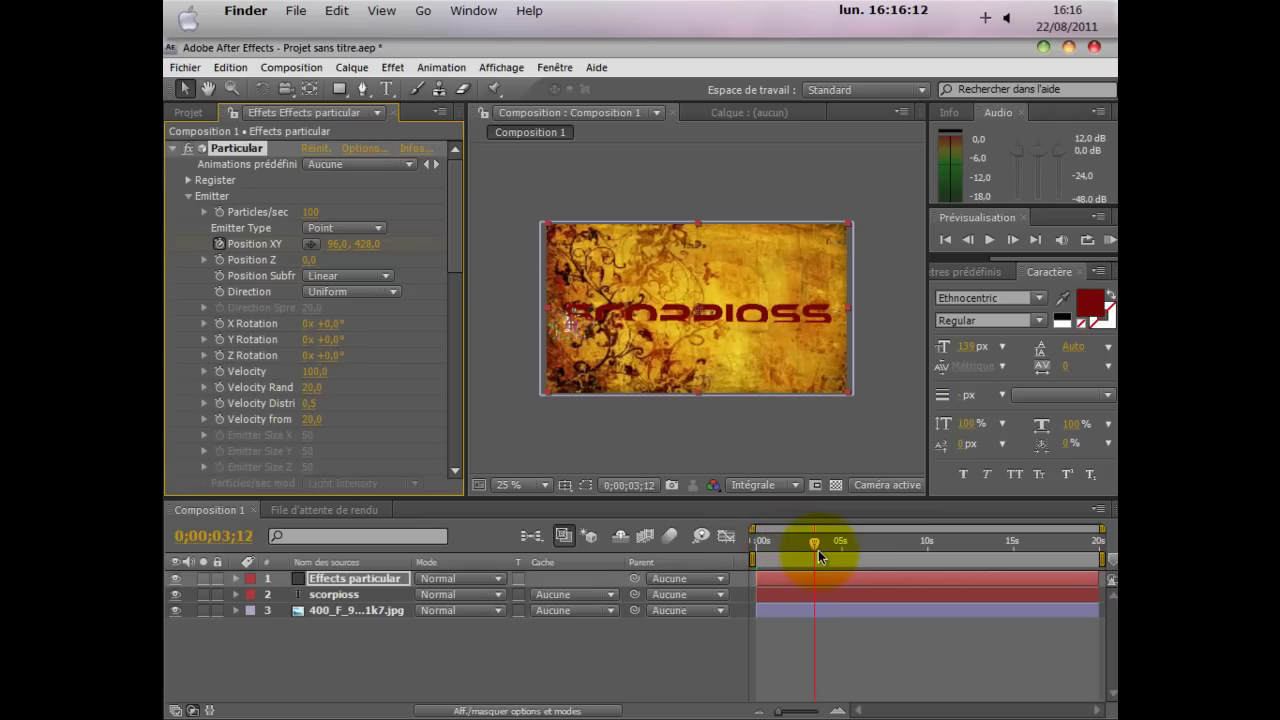
drag(565, 327, 696, 336)
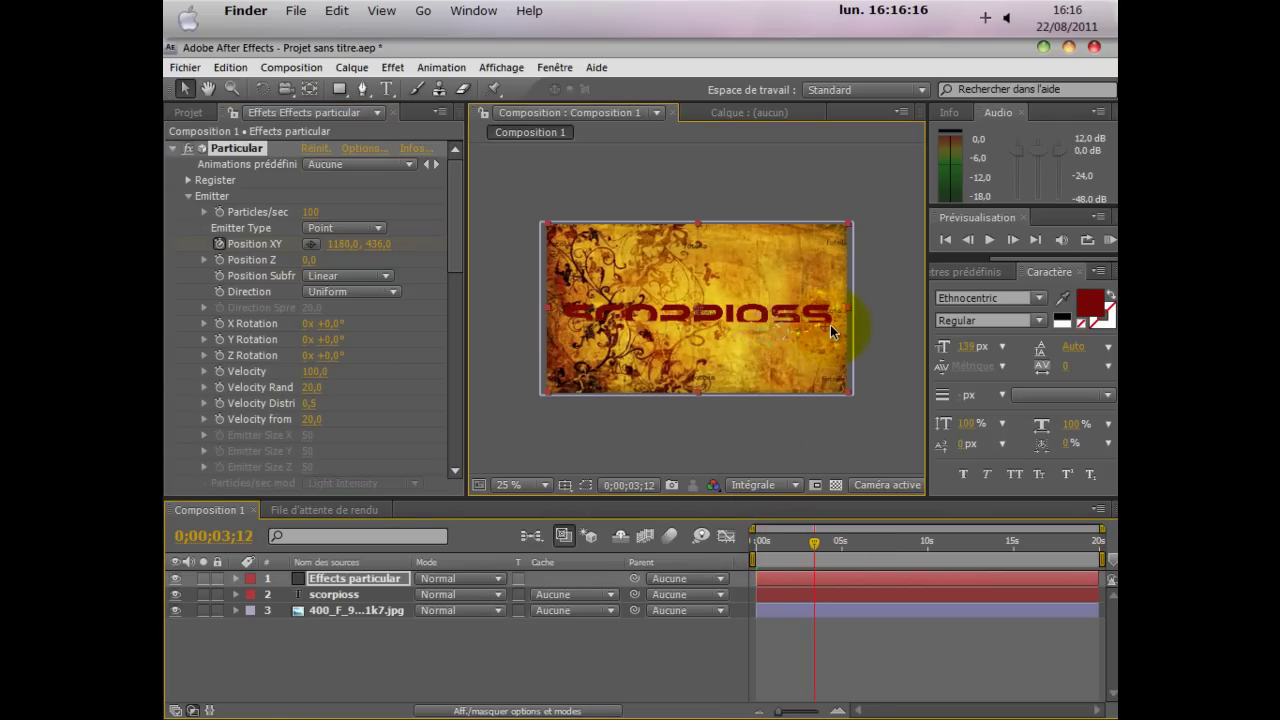
mouse_move(815, 543)
mouse_down()
mouse_move(757, 547)
mouse_move(814, 541)
mouse_up()
click(647, 645)
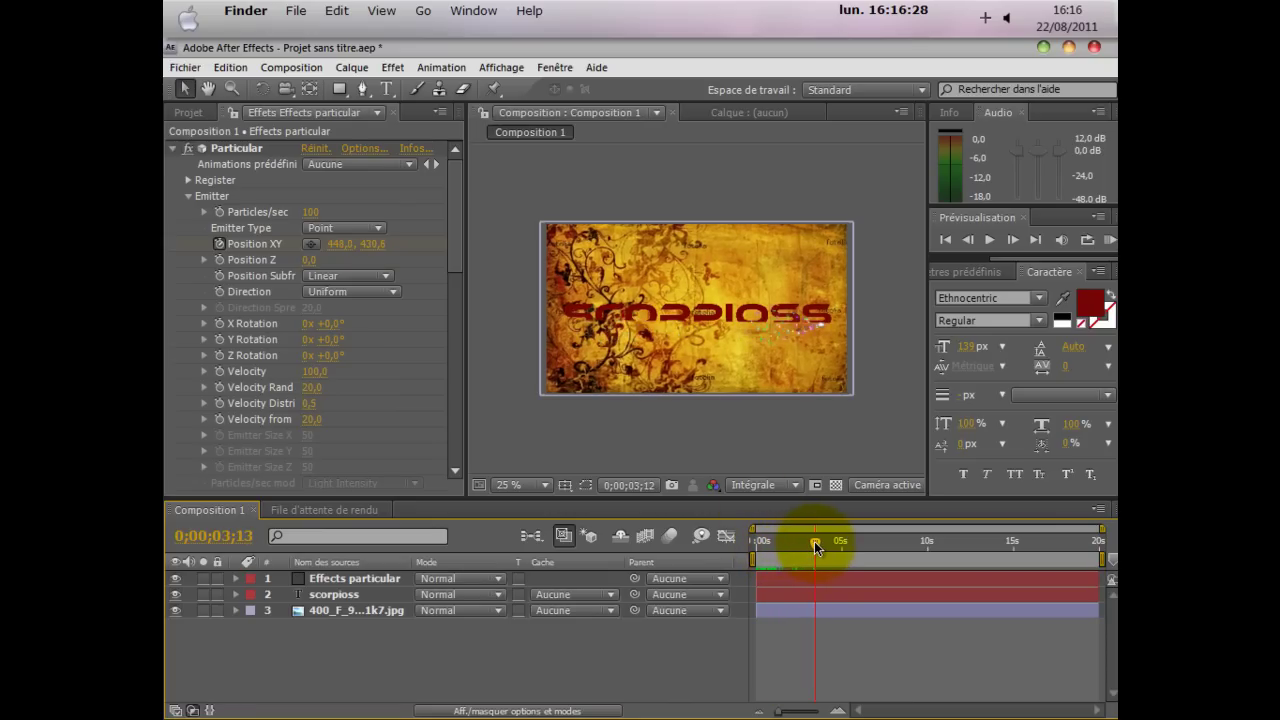
Keyframe the emitter's Position XY at 1192,0, 432,0 at 0;00;03;13 and at 1088,0, 424,0 at 0;00;03;25.
click(311, 243)
click(828, 325)
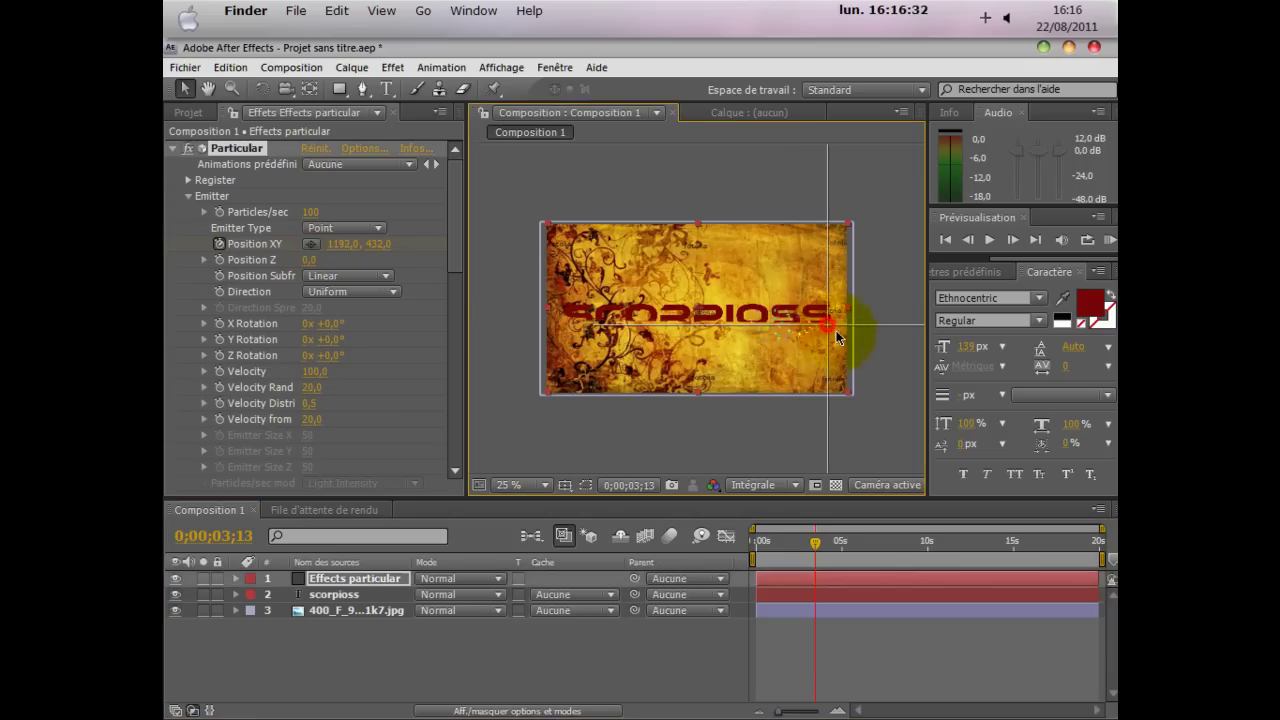
drag(811, 550, 822, 540)
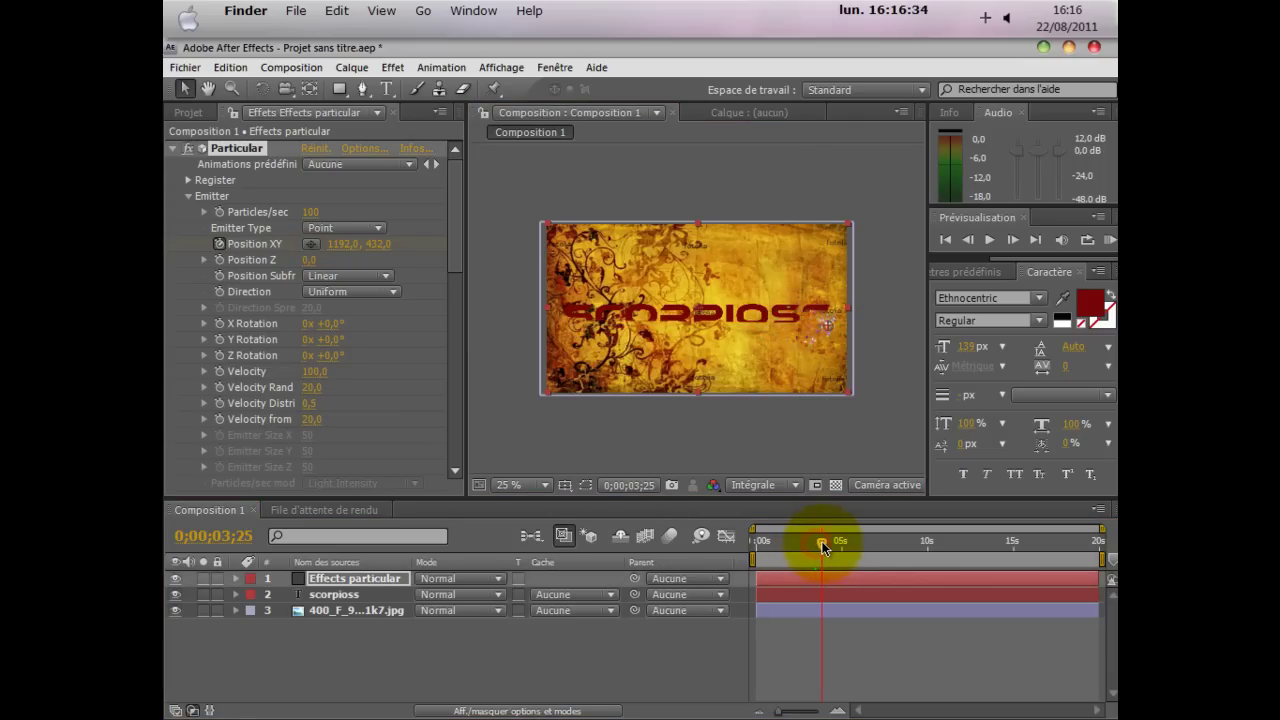
drag(825, 321, 801, 319)
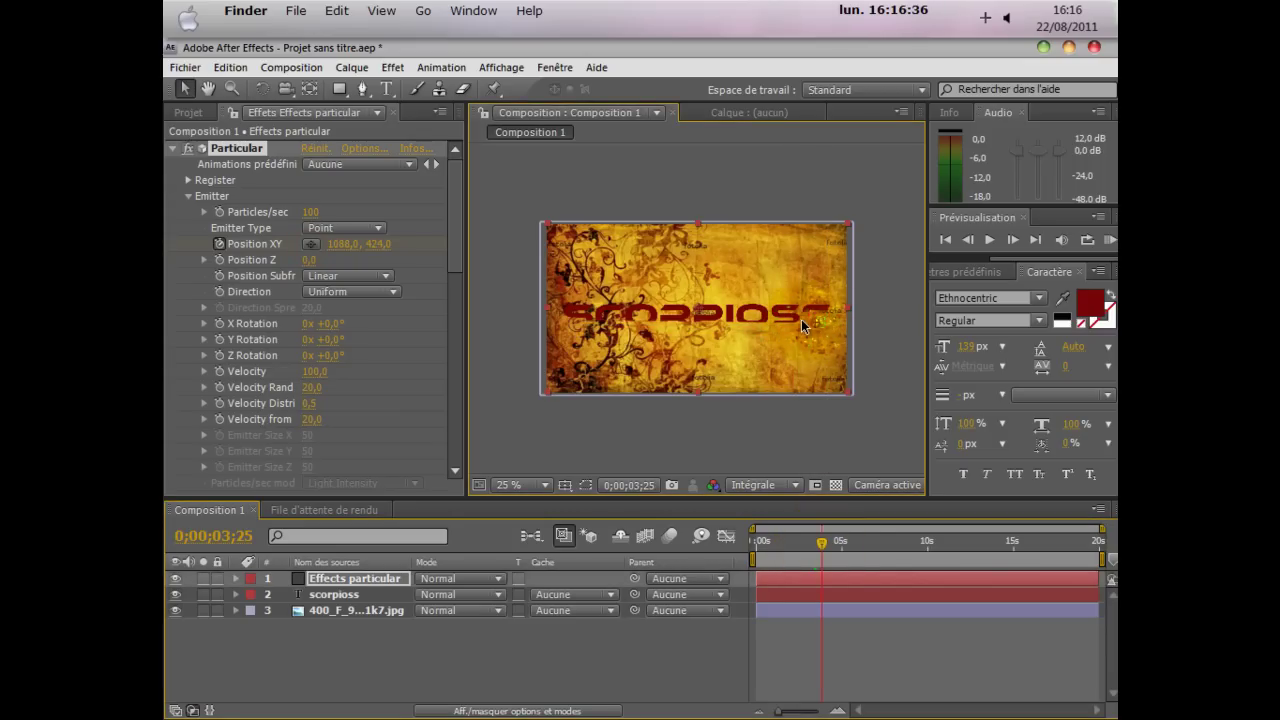
At 0;00;06;18, move the emitter back to the first letter at about 88,0, 396,0.
drag(813, 540, 870, 544)
drag(795, 327, 578, 322)
click(868, 542)
click(621, 396)
drag(573, 320, 565, 318)
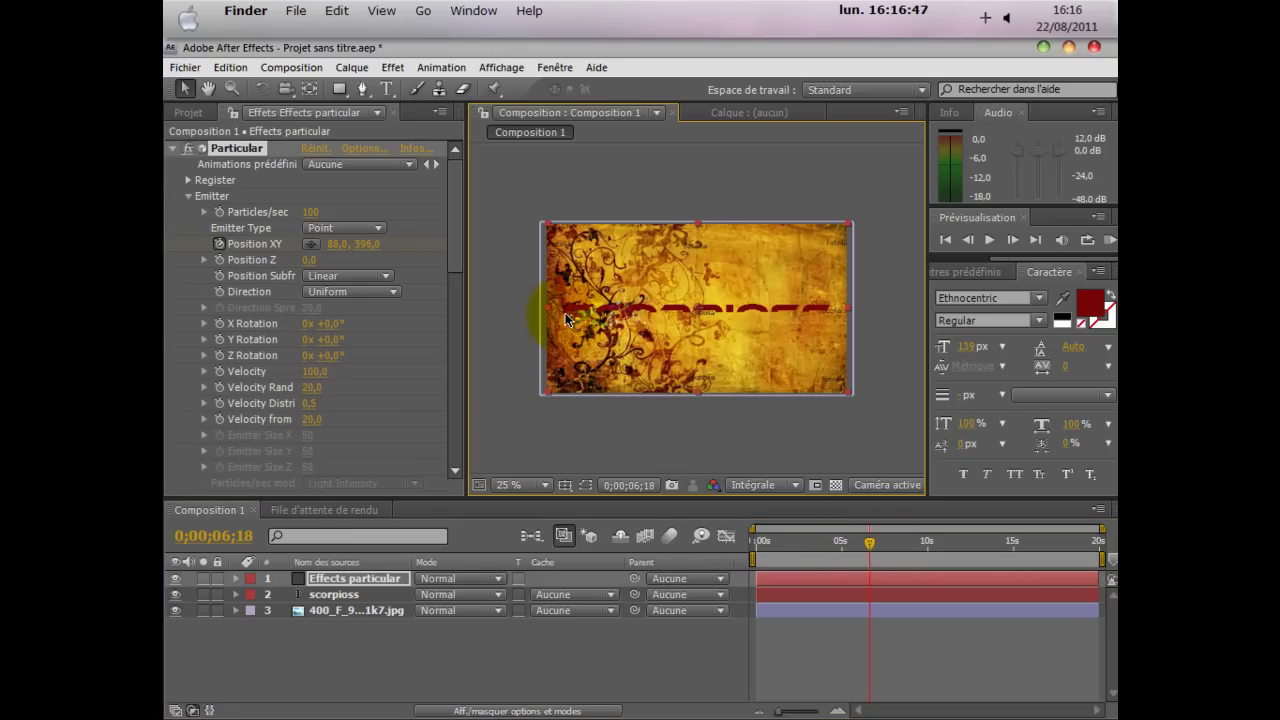
At about 10 seconds, move the emitter across the text to the last letter at about 1164,0, 356,0.
click(899, 570)
drag(868, 542, 928, 545)
drag(585, 328, 636, 315)
drag(808, 313, 826, 306)
mouse_move(928, 542)
mouse_down()
mouse_move(799, 544)
mouse_move(969, 541)
mouse_move(925, 540)
mouse_move(946, 540)
mouse_up()
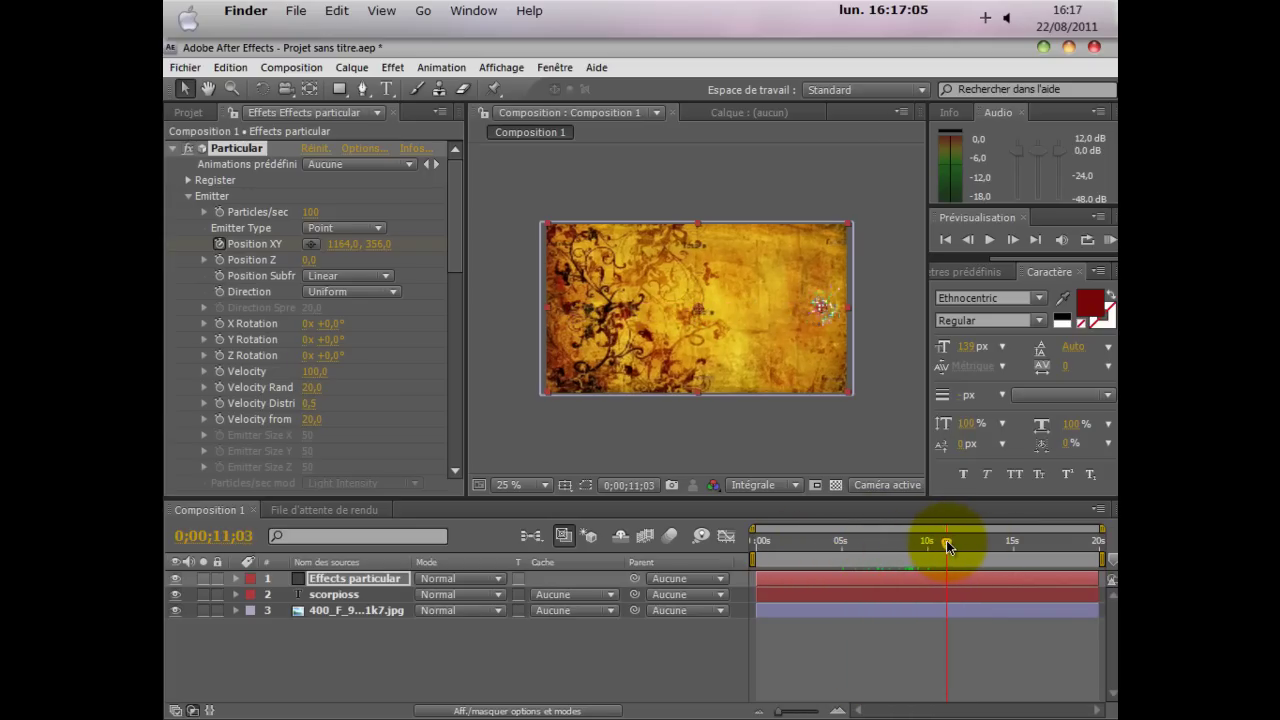
Precompose the scorpioss layer as Texte 1, transferring all attributes into the new composition.
click(333, 594)
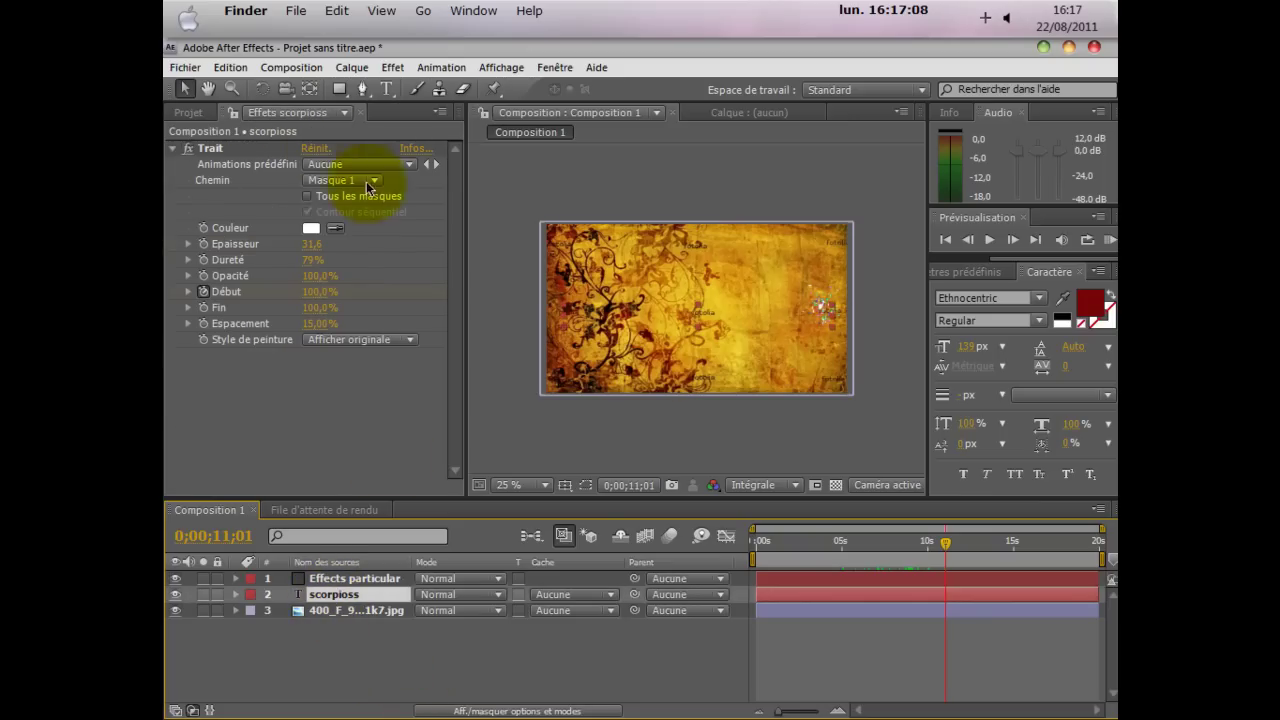
click(351, 67)
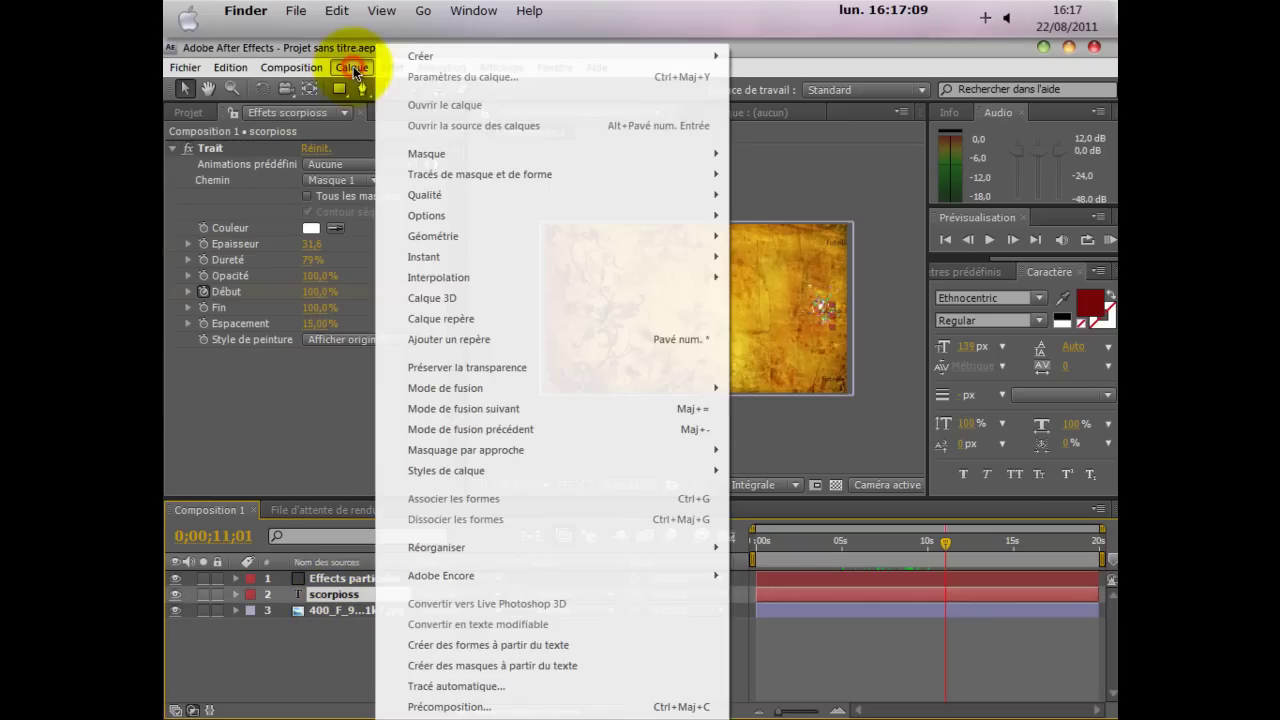
click(478, 705)
text(Texte 1)
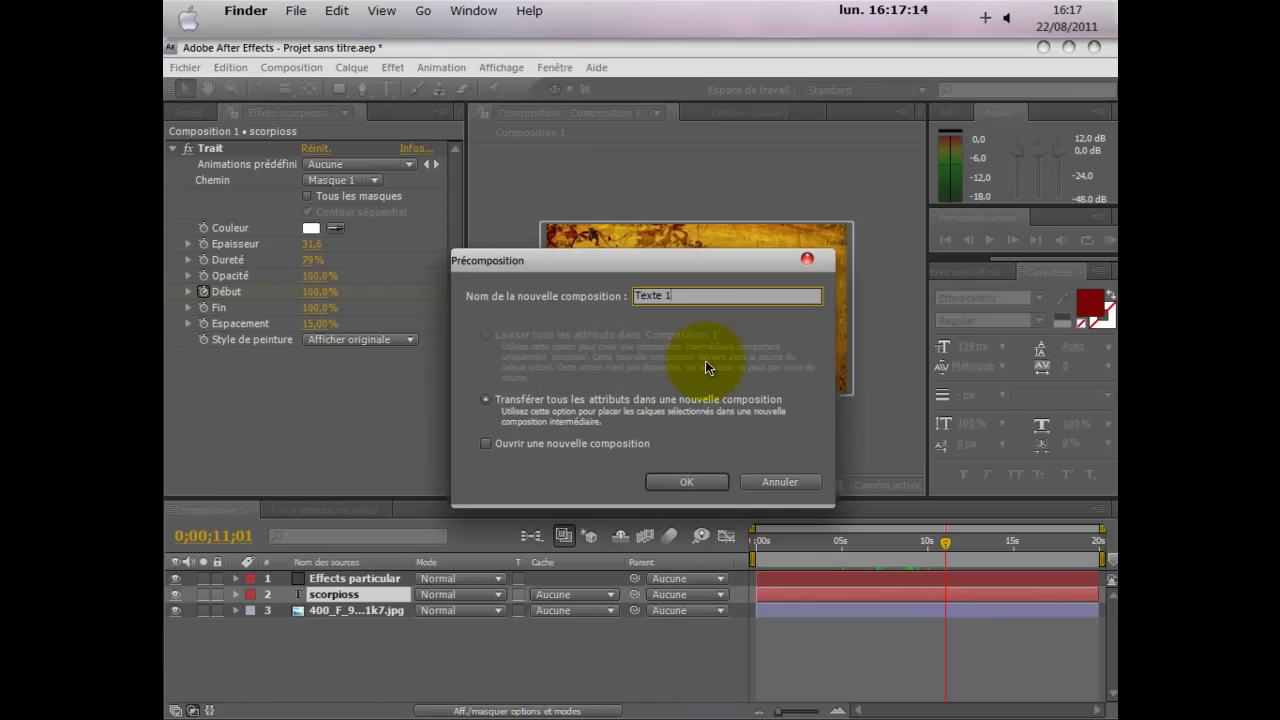
click(686, 482)
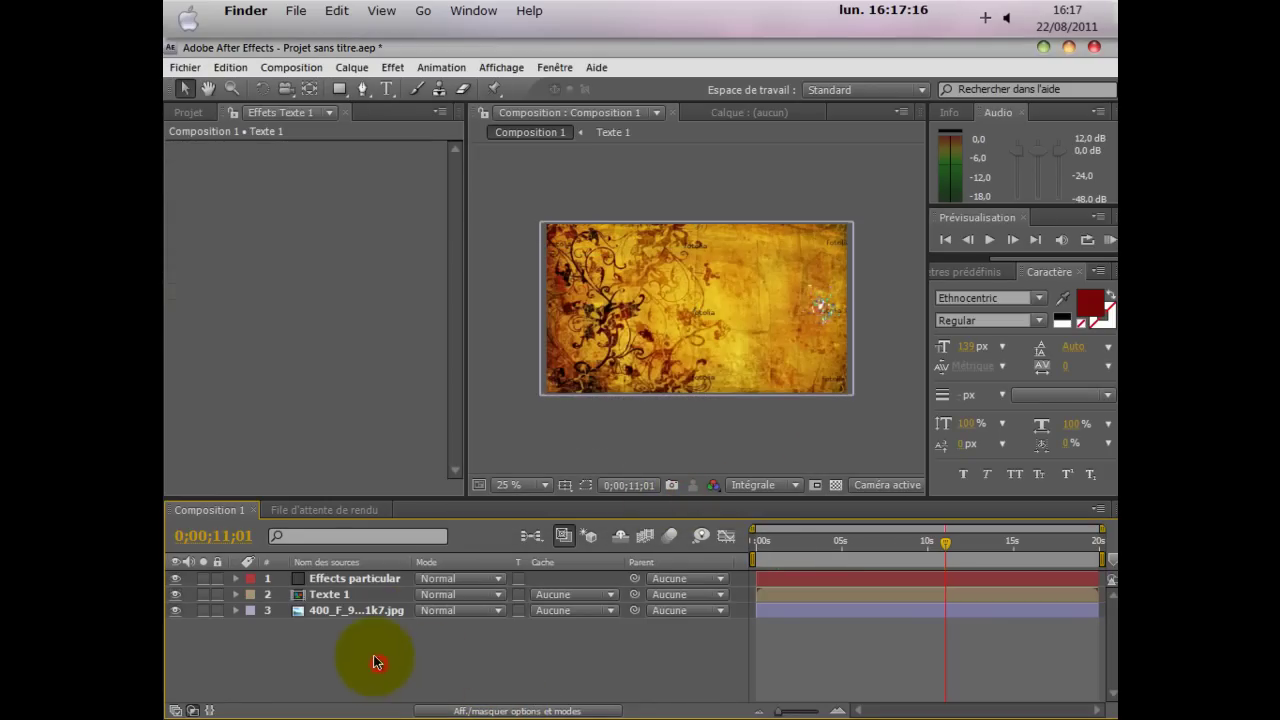
Add a DESIGN text layer near the middle of the frame and close the Paragraph panel.
click(385, 88)
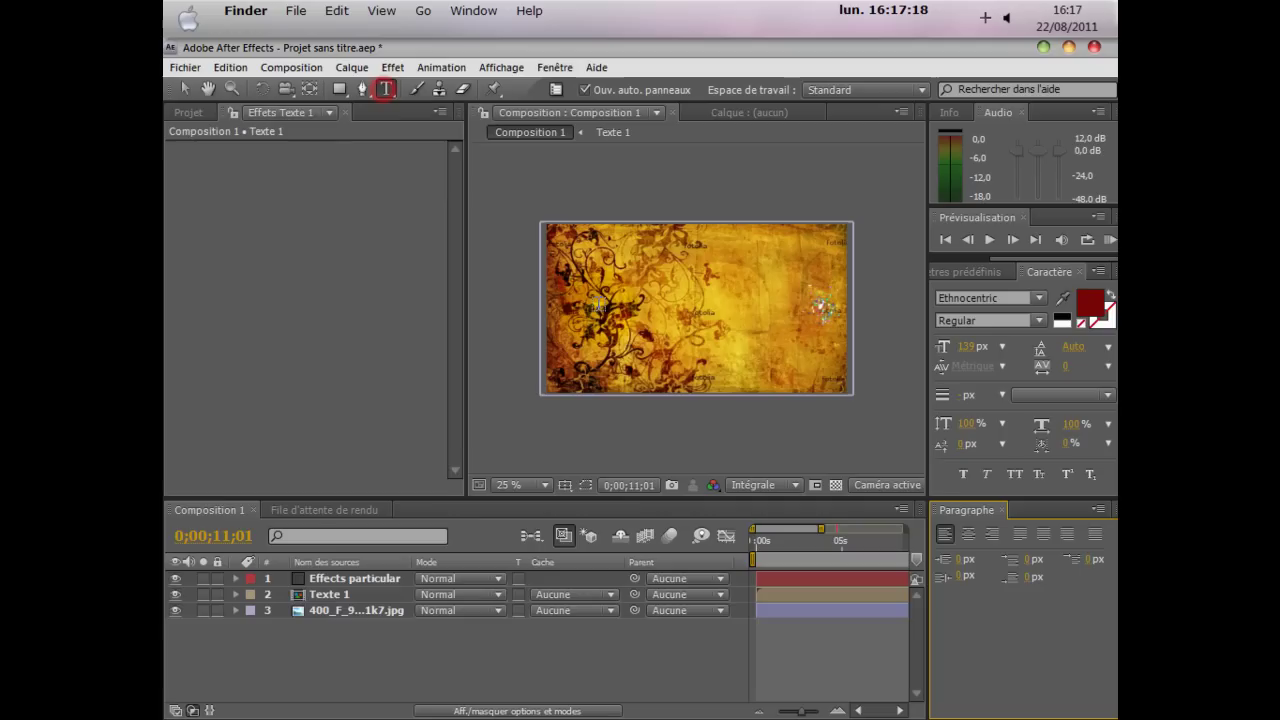
click(607, 305)
text(DESIGN)
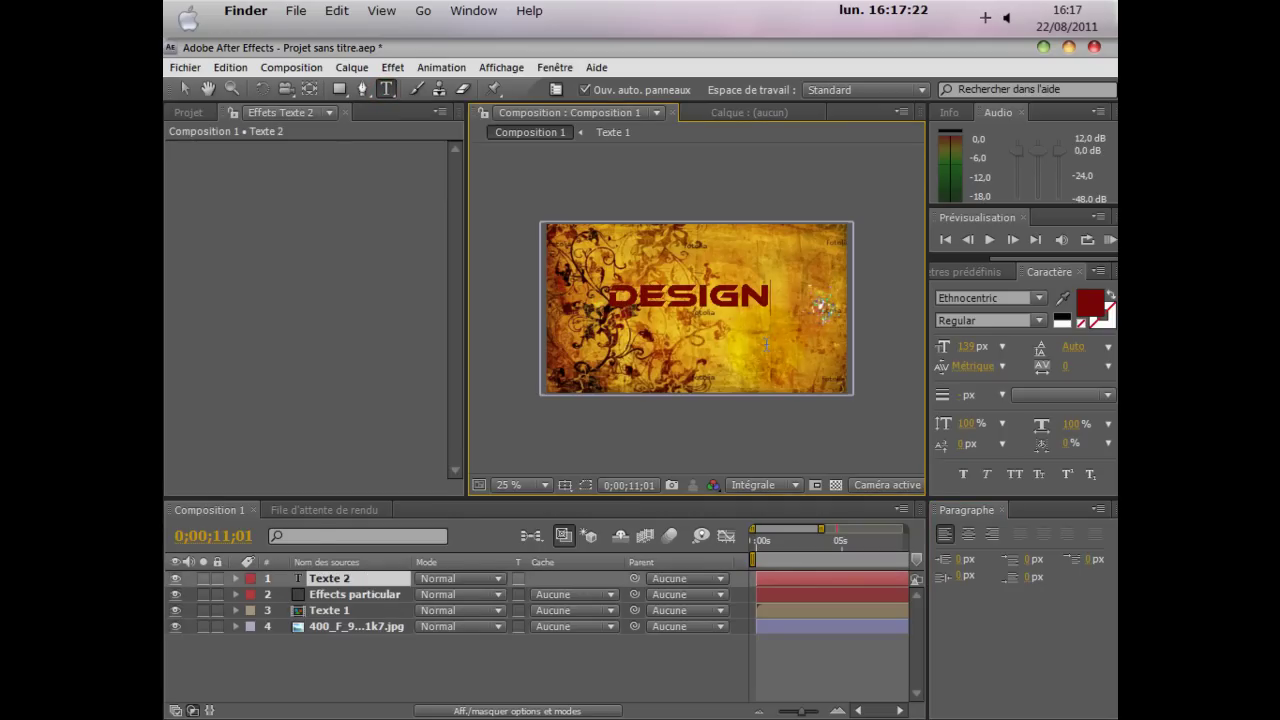
mouse_move(677, 437)
mouse_down()
mouse_move(677, 423)
mouse_move(688, 431)
mouse_up()
drag(820, 528, 929, 549)
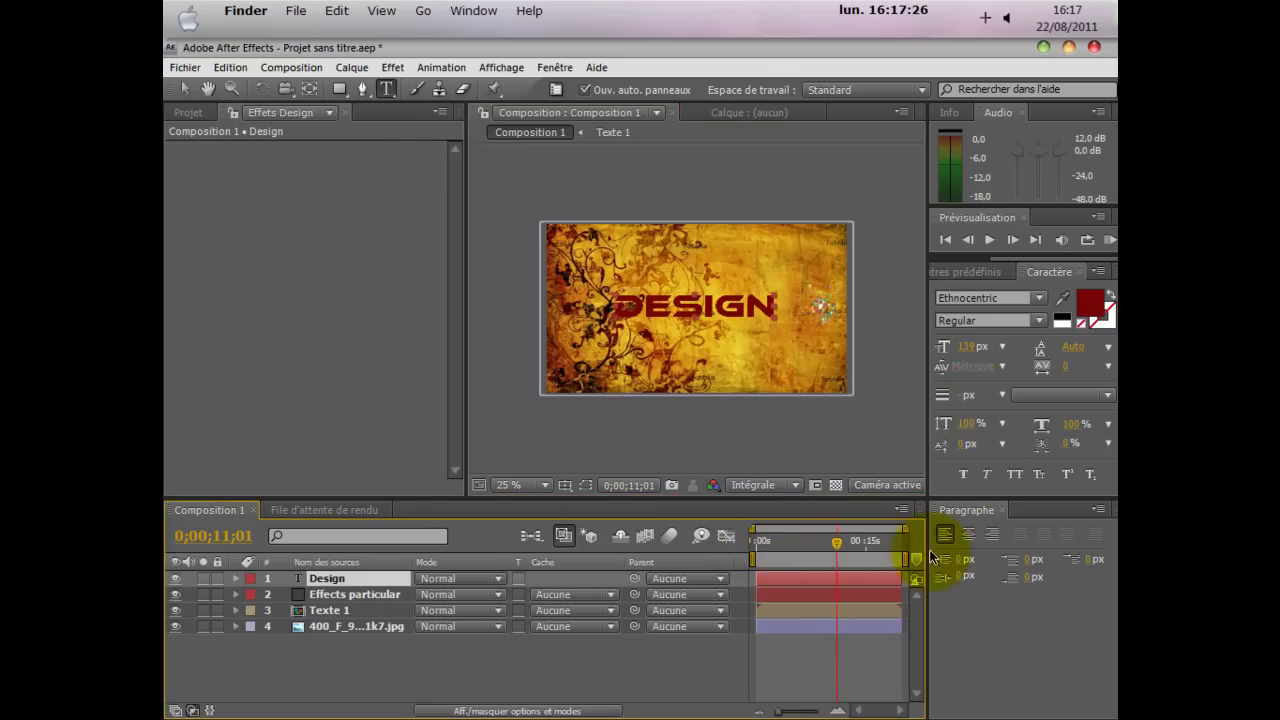
click(1006, 509)
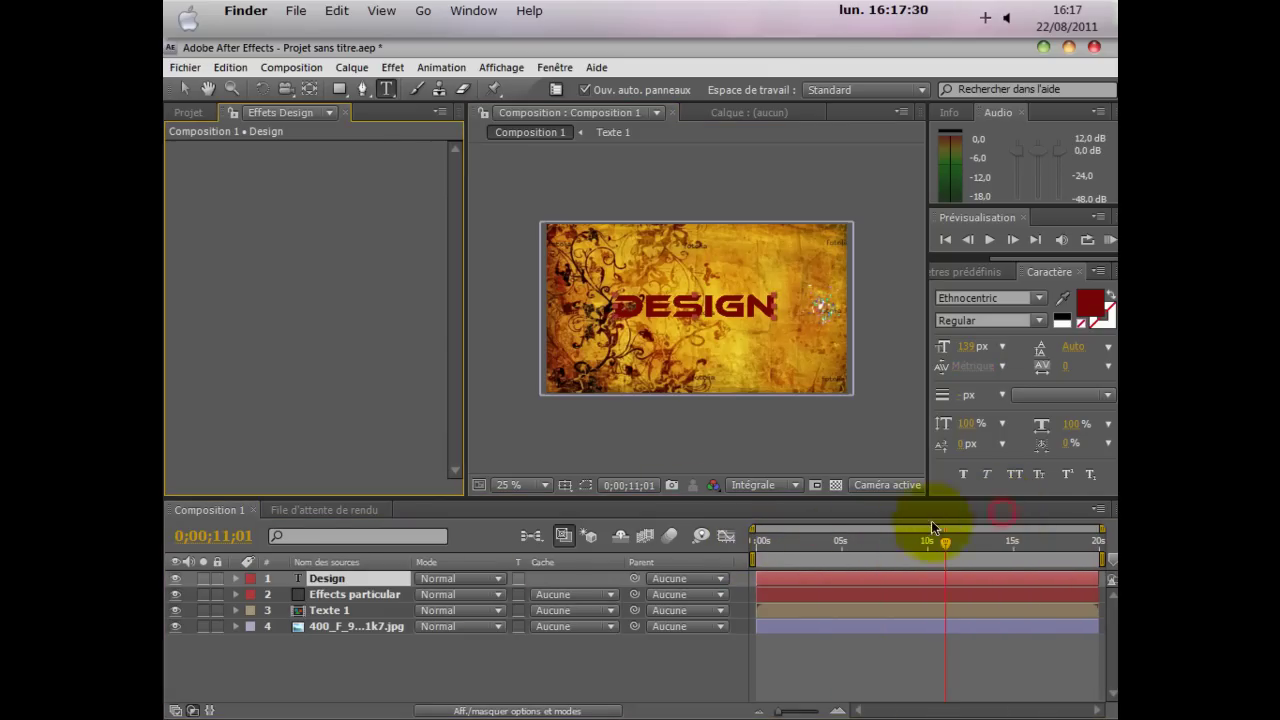
Start a Pen mask on the Design layer, tracing the letters N and G from the end of the word backwards.
click(362, 89)
key(period)
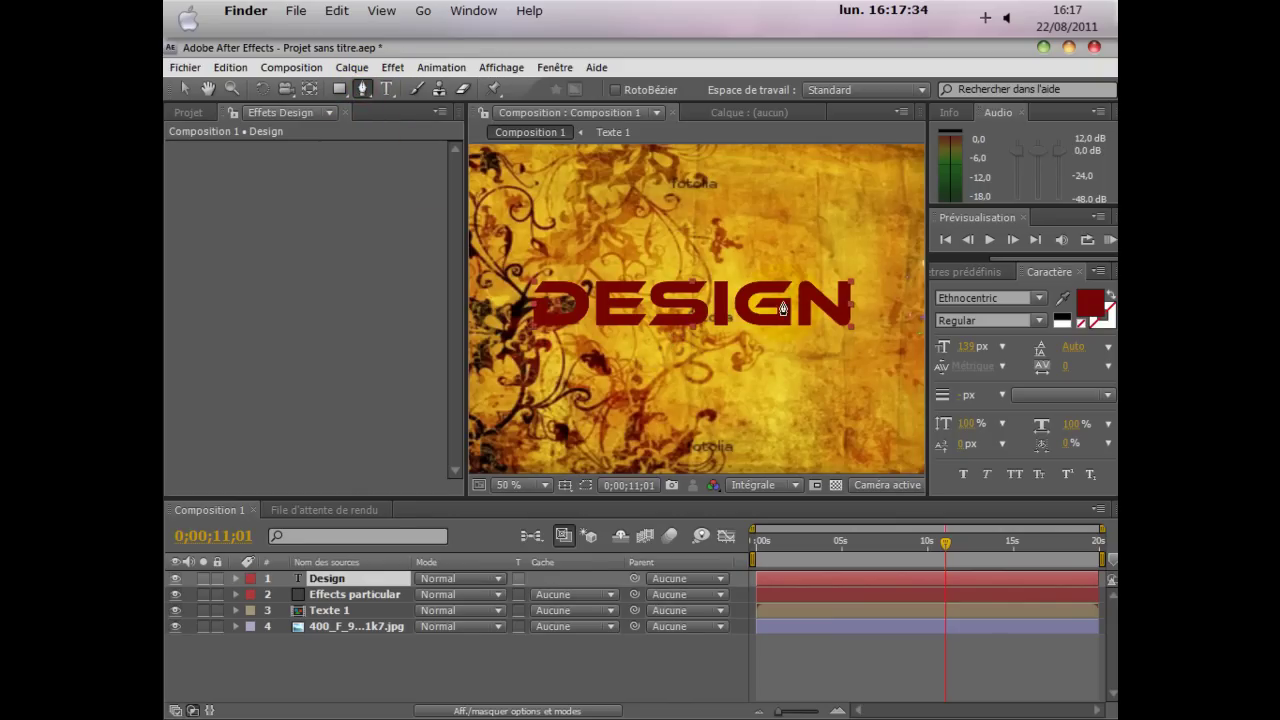
click(845, 283)
click(844, 318)
click(804, 290)
click(804, 321)
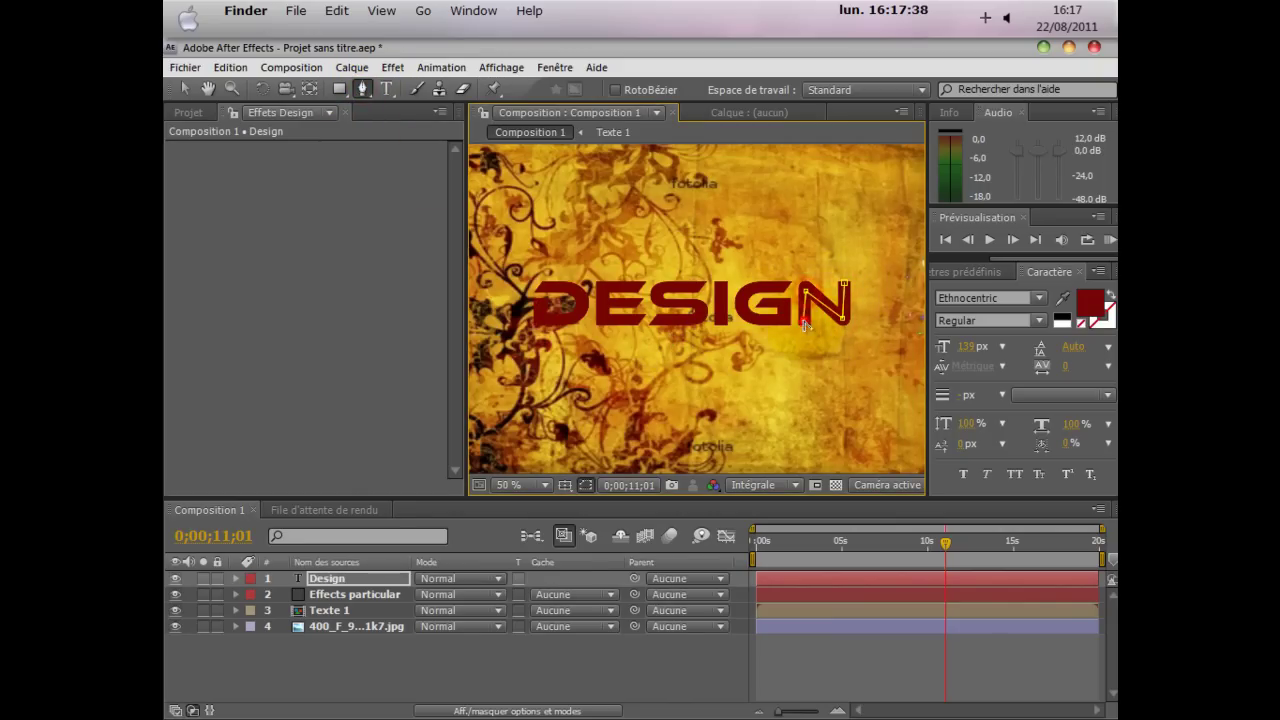
click(788, 283)
click(751, 290)
click(742, 322)
click(799, 322)
click(800, 300)
Continue the same mask path through the letters I, S, E and D of DESIGN.
click(722, 283)
click(719, 322)
click(697, 288)
click(660, 290)
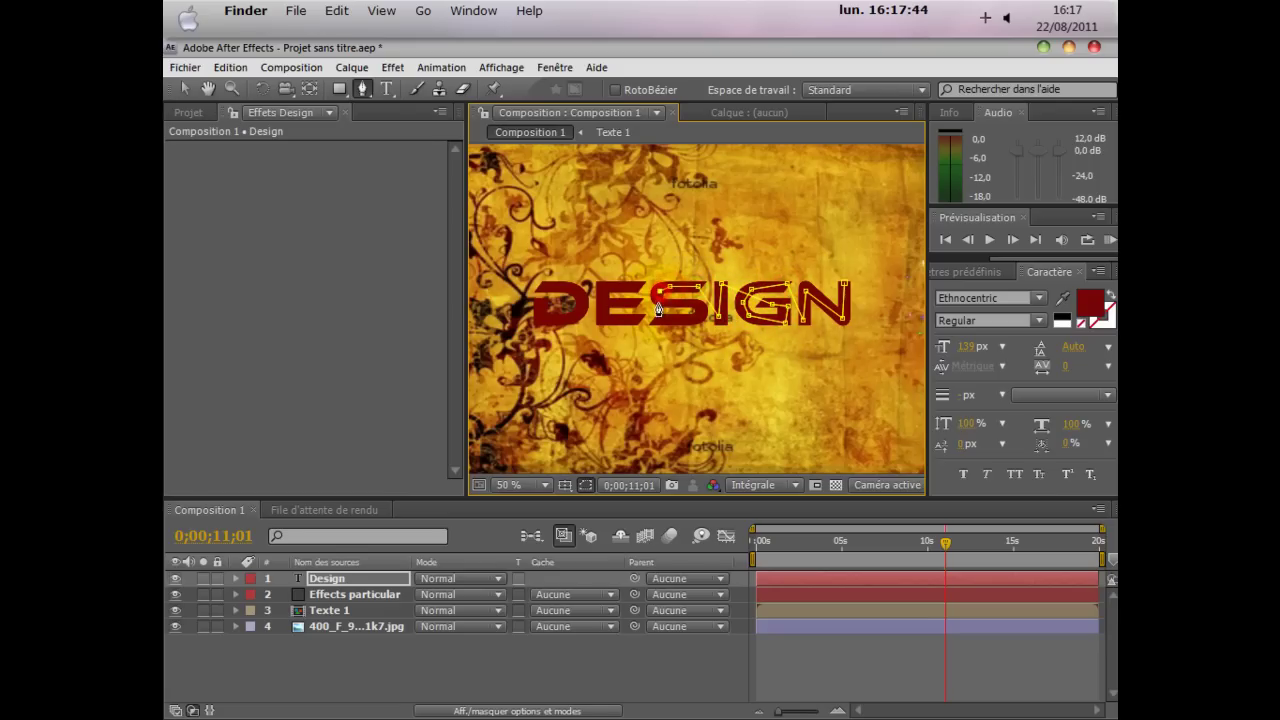
click(706, 318)
click(663, 324)
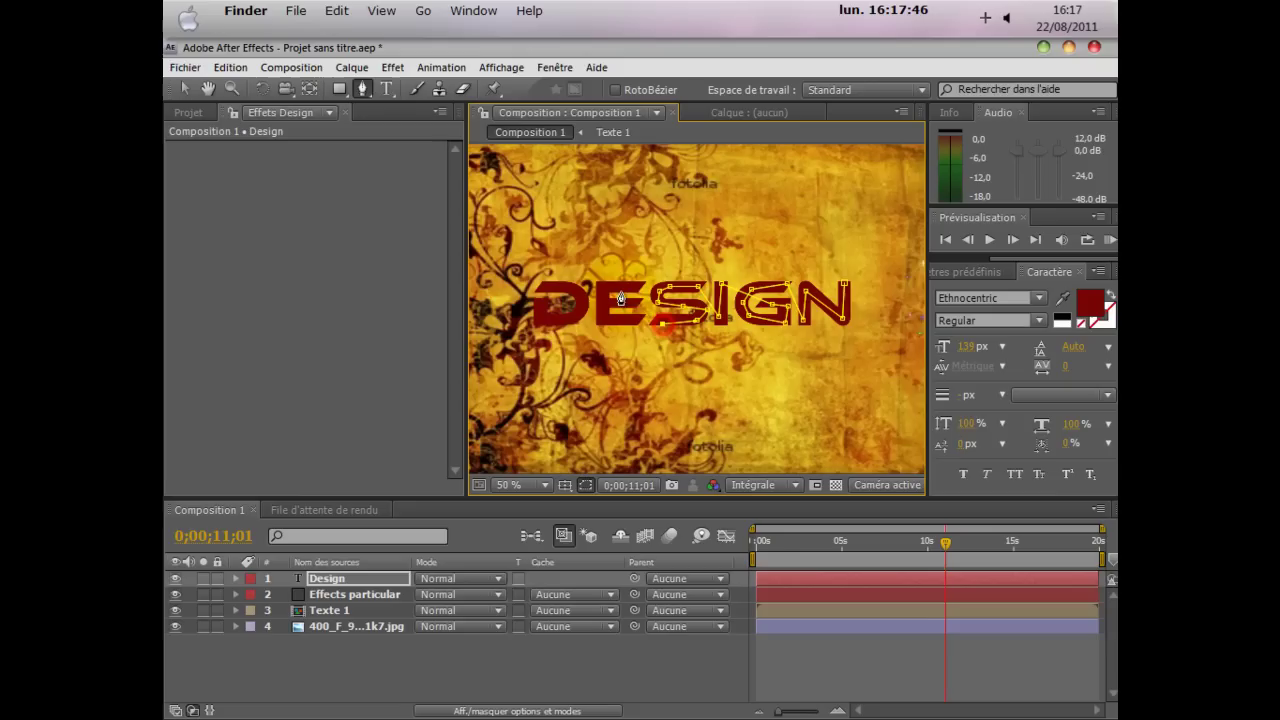
click(605, 301)
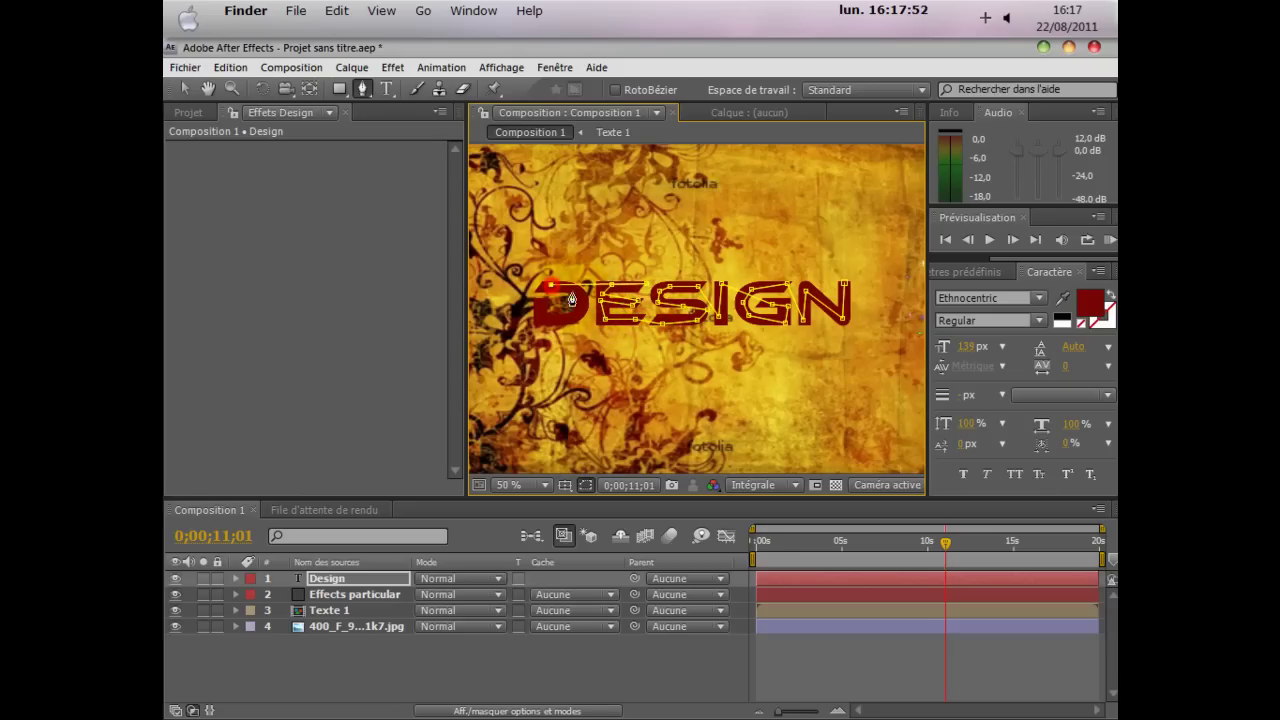
click(541, 326)
Apply the Trait effect to the Design layer with Epaisseur 30,9 and Style de peinture Afficher originale, and hide the mask outlines.
click(386, 72)
mouse_move(530, 626)
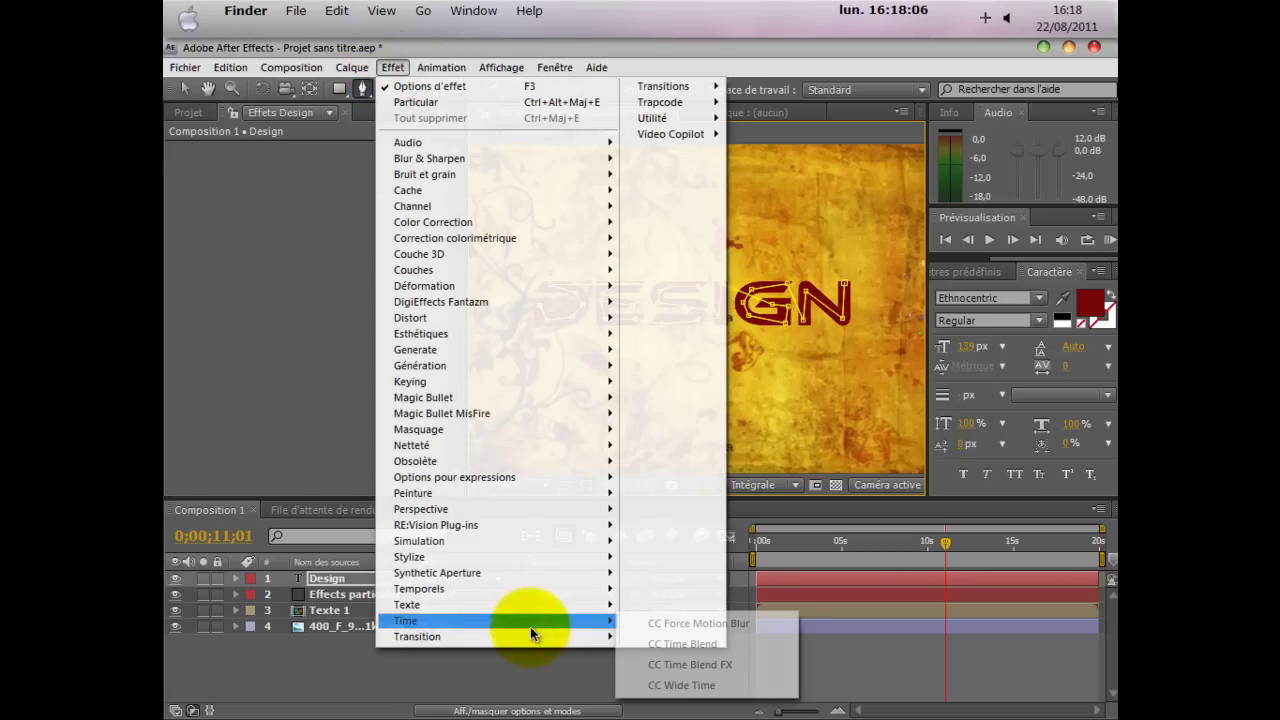
mouse_move(536, 365)
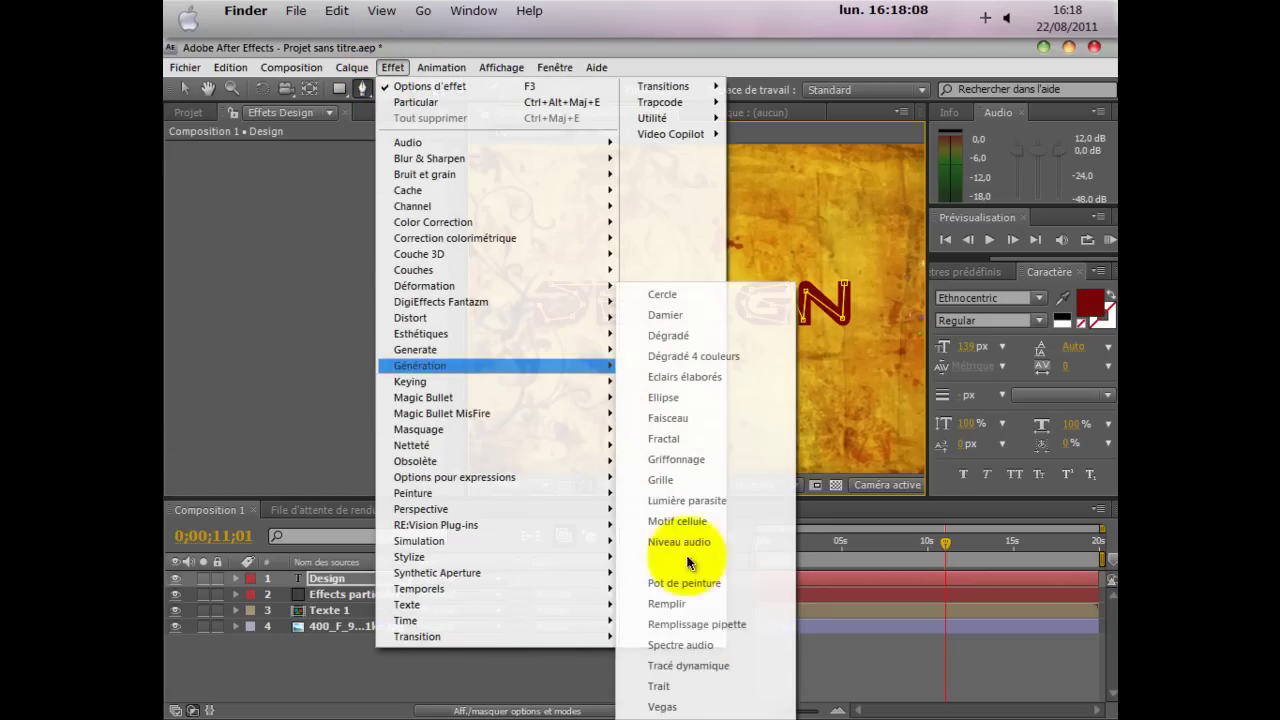
click(690, 686)
drag(317, 243, 594, 258)
click(376, 339)
click(389, 387)
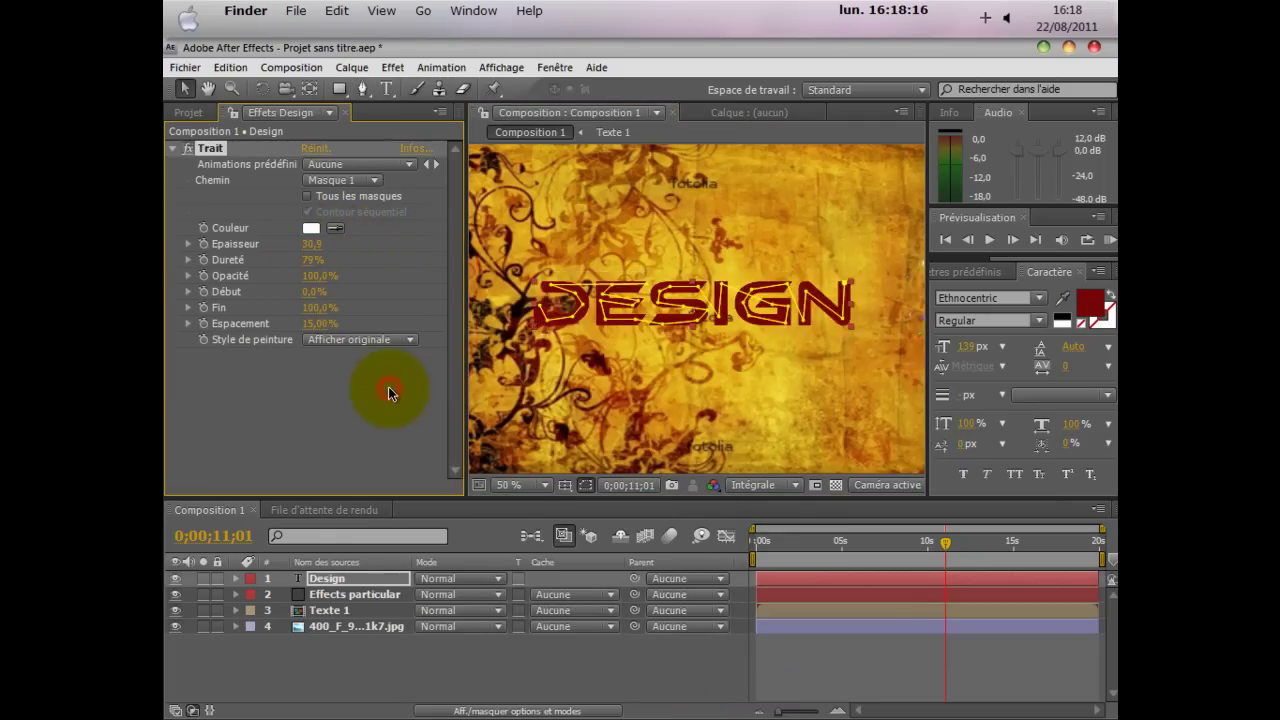
click(587, 485)
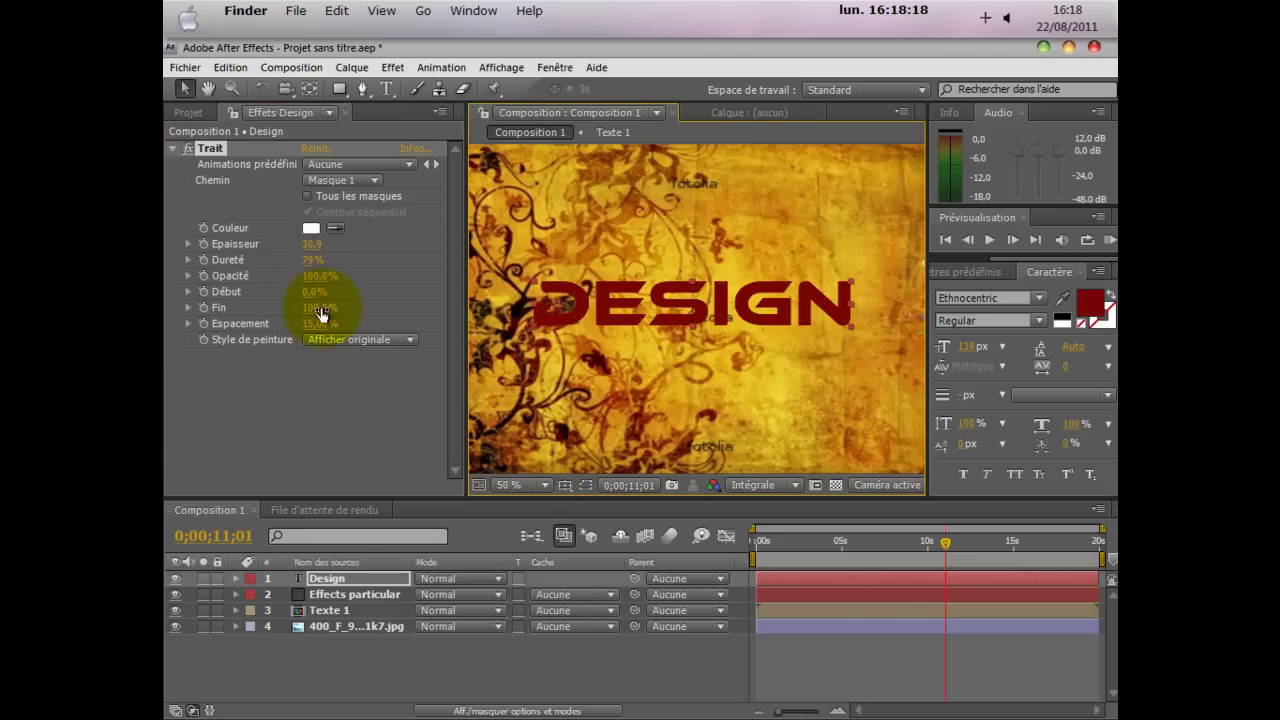
Keyframe the Trait effect's Fin at 0,0% at about 10 seconds and at 100,0% at 0;00;14;29.
drag(316, 308, 230, 310)
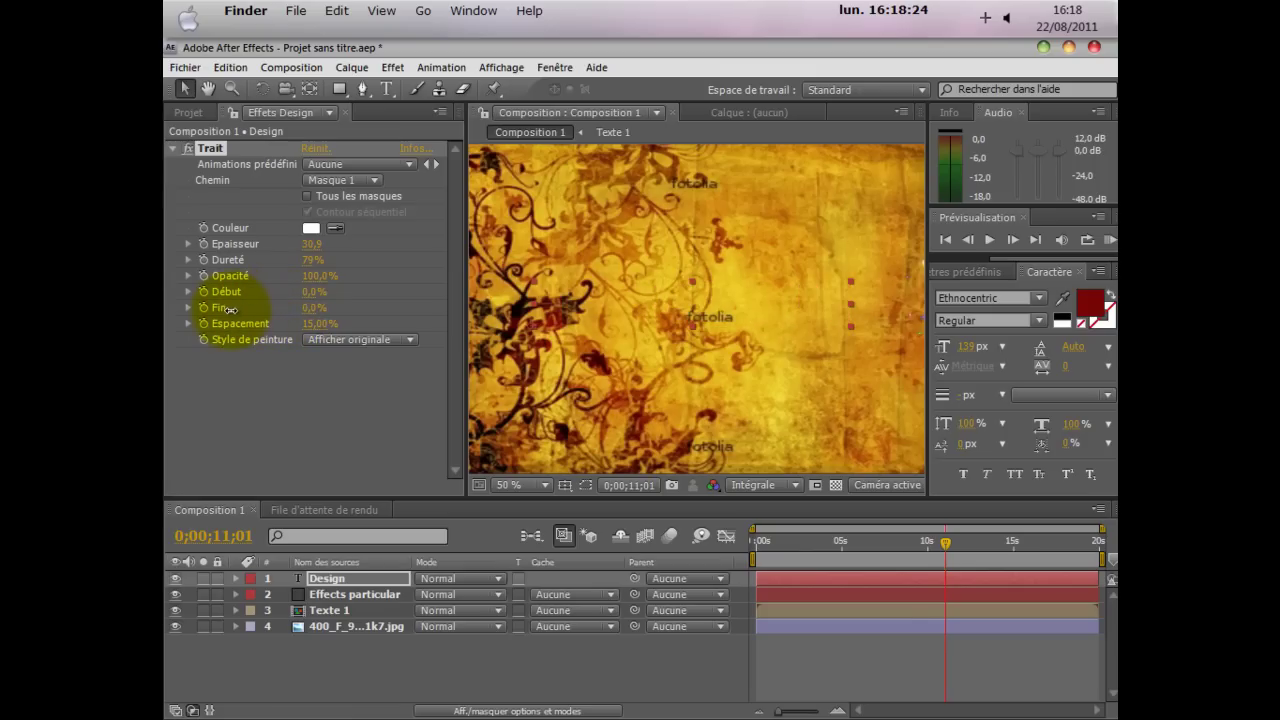
mouse_move(943, 547)
mouse_down()
mouse_move(913, 542)
mouse_move(926, 542)
mouse_up()
key(comma)
click(229, 293)
click(204, 308)
click(1013, 548)
drag(312, 315, 514, 320)
mouse_move(771, 714)
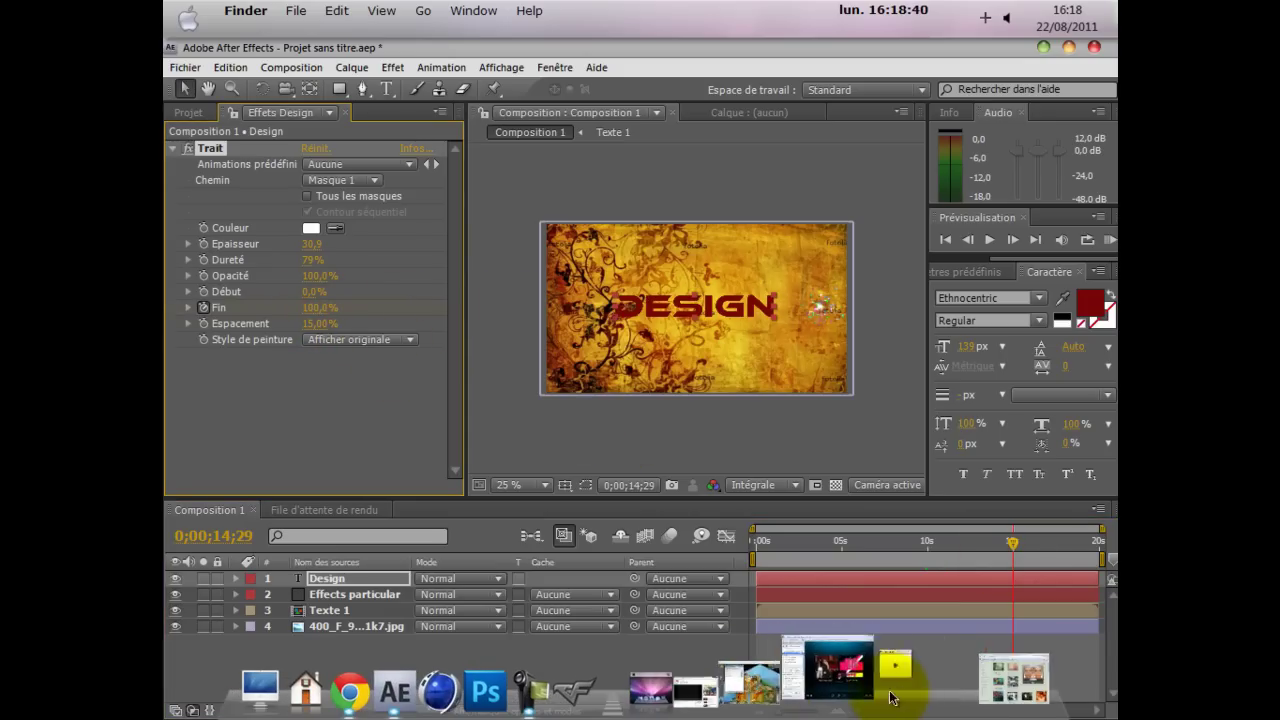
click(895, 672)
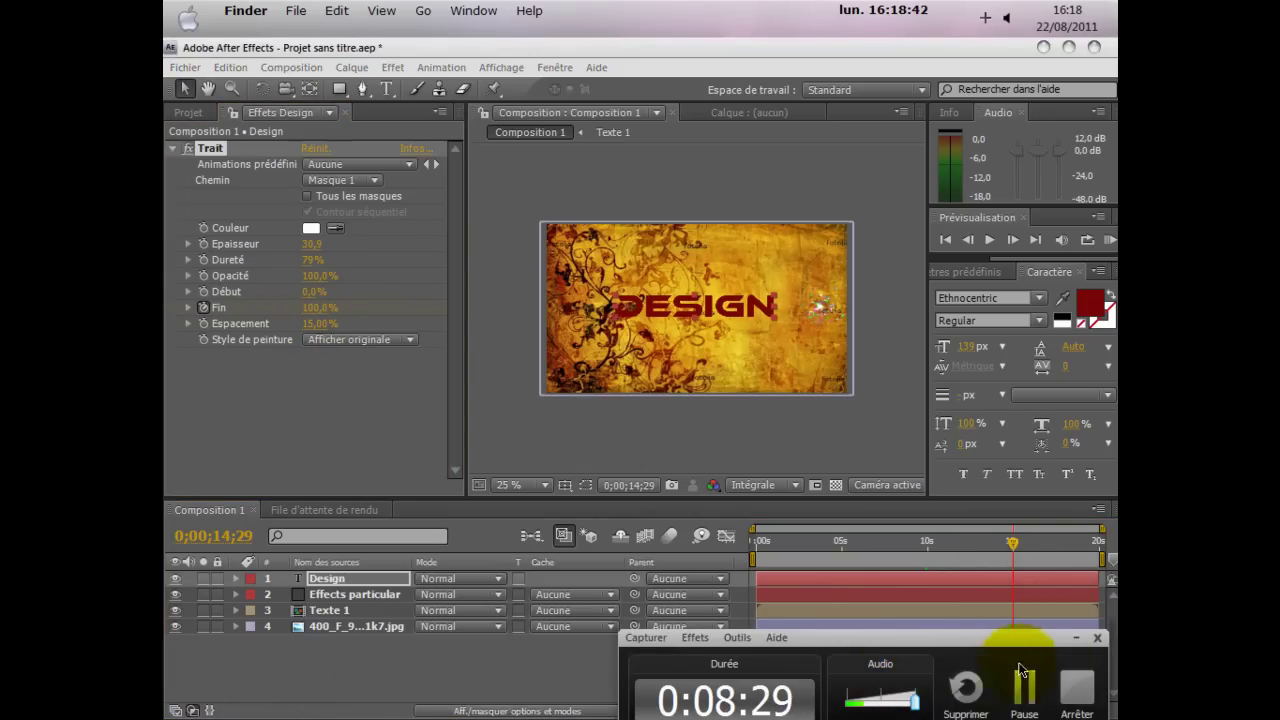
click(1076, 637)
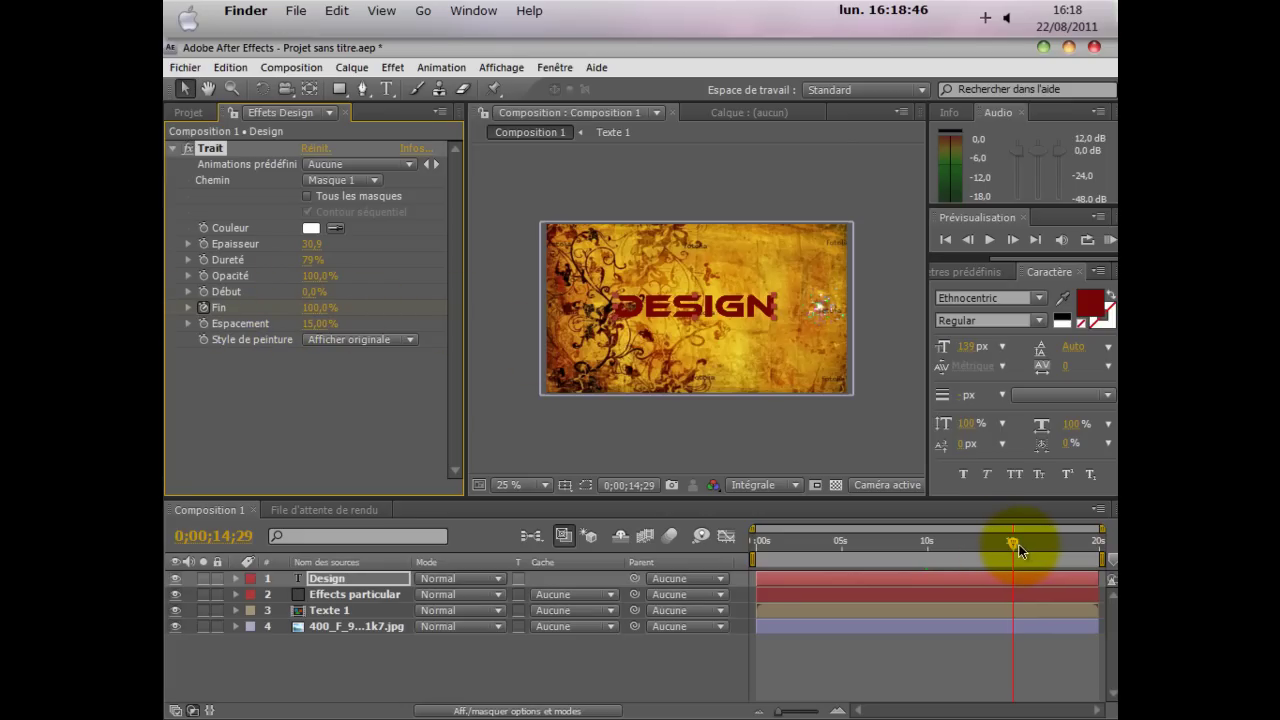
On the Effects particular layer, move the emitter to the start of the N, about 964,0, 308,0, at 0;00;10;07.
drag(1012, 547, 931, 546)
drag(402, 604, 333, 620)
click(345, 594)
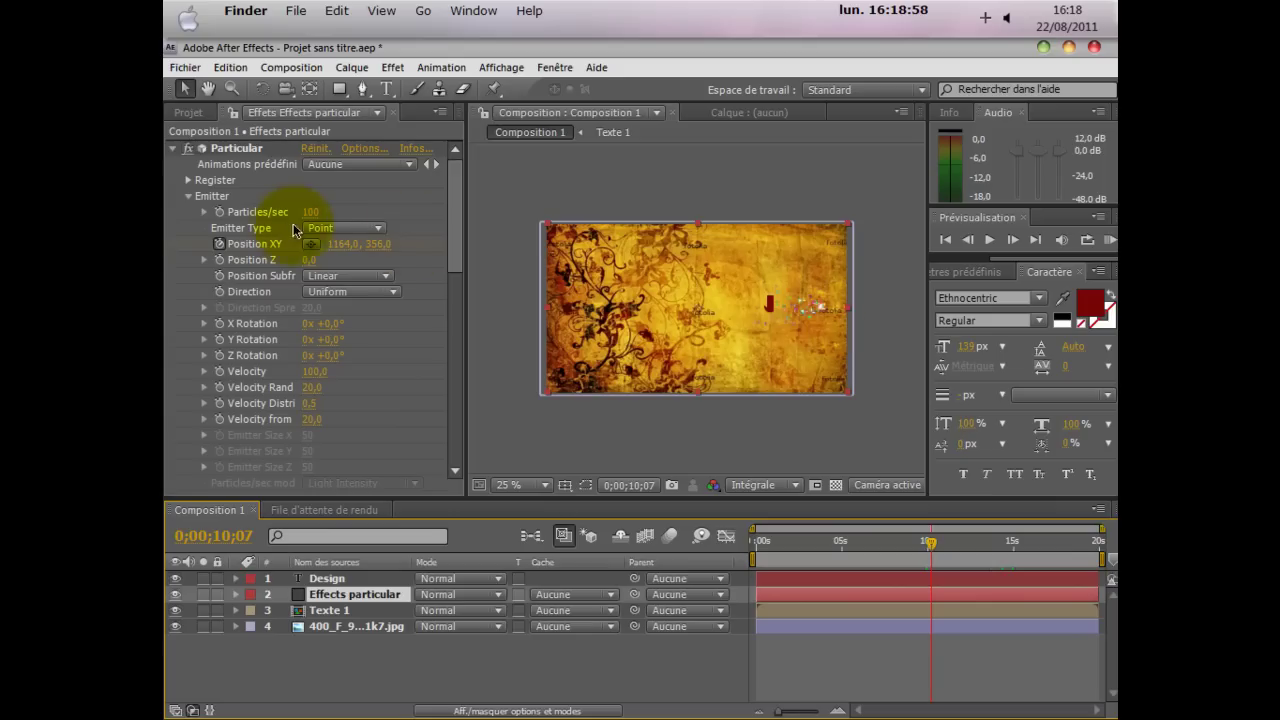
click(311, 243)
click(817, 310)
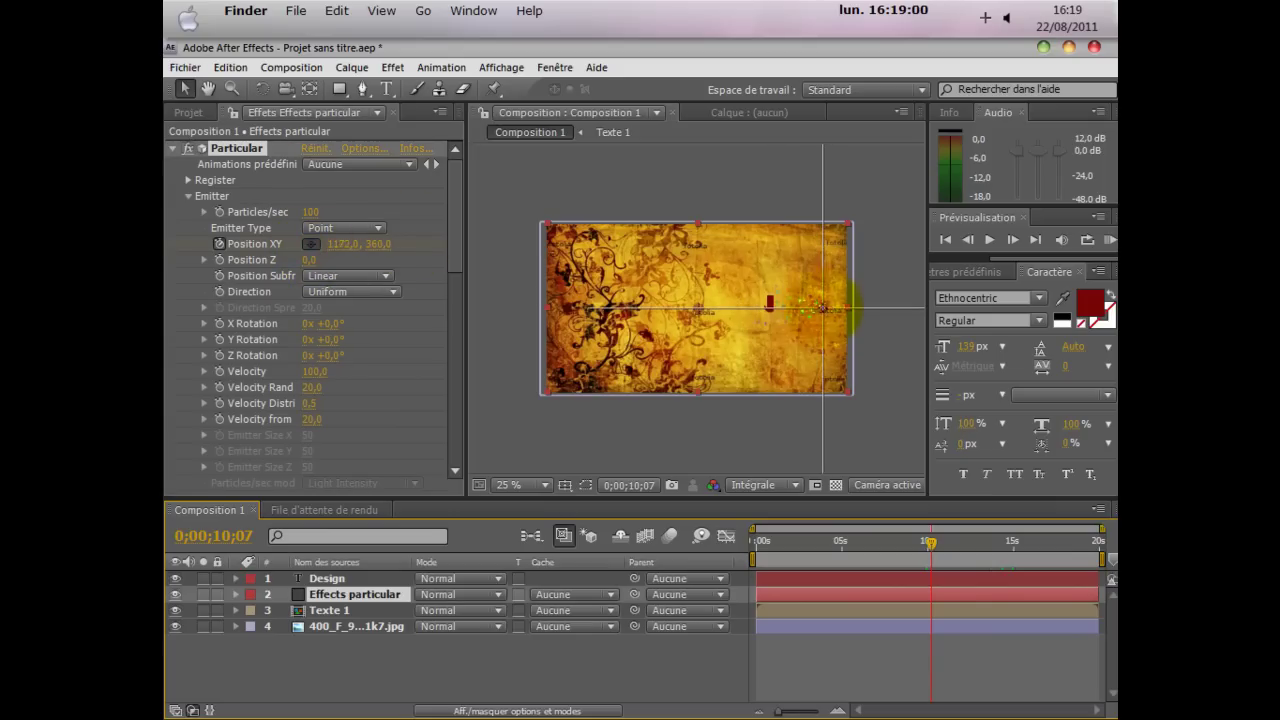
click(820, 309)
drag(817, 318, 775, 304)
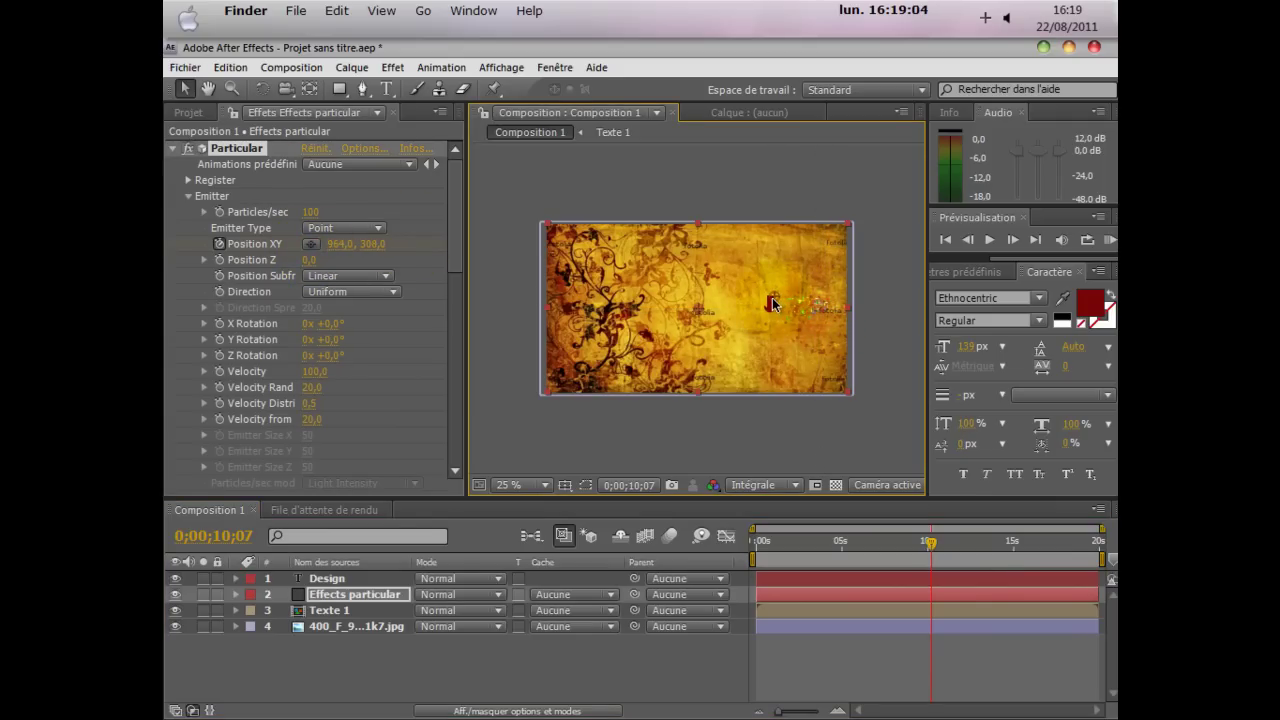
Keyframe the emitter's Position XY at about 868,0, 344,0 at 0;00;10;15 and about 852,0, 372,0 at 0;00;10;26.
click(935, 543)
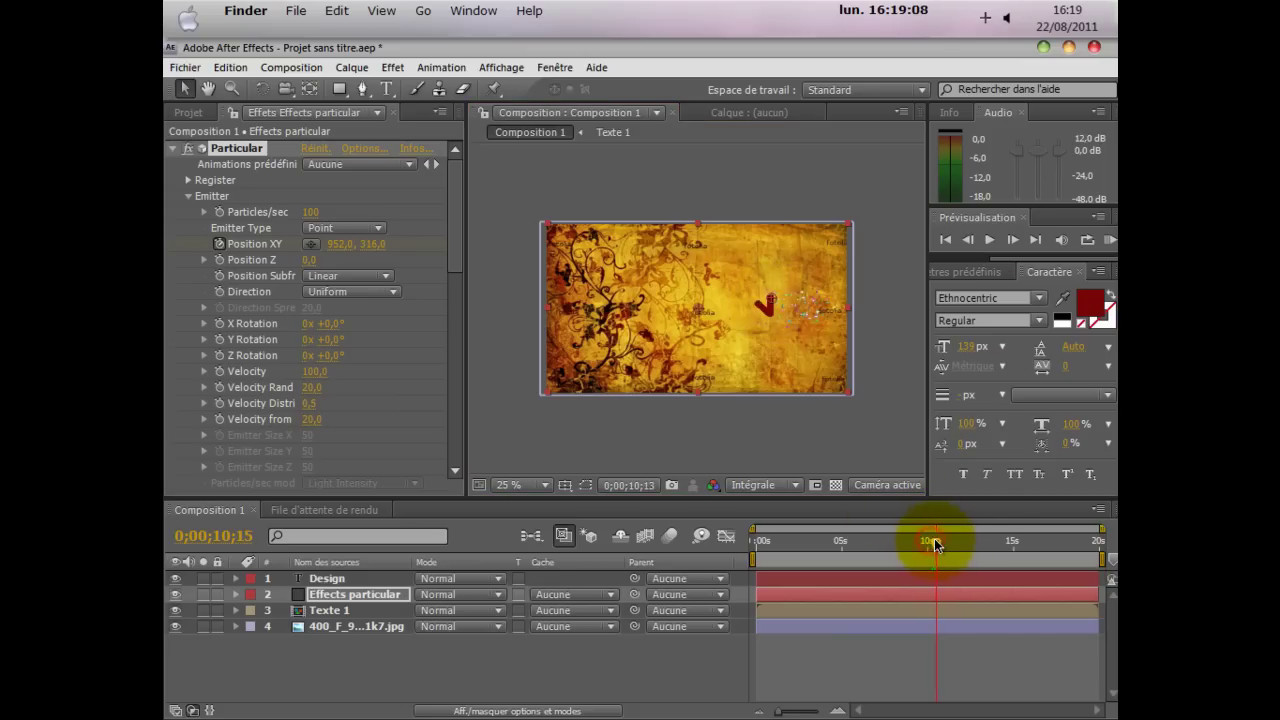
drag(775, 297, 752, 305)
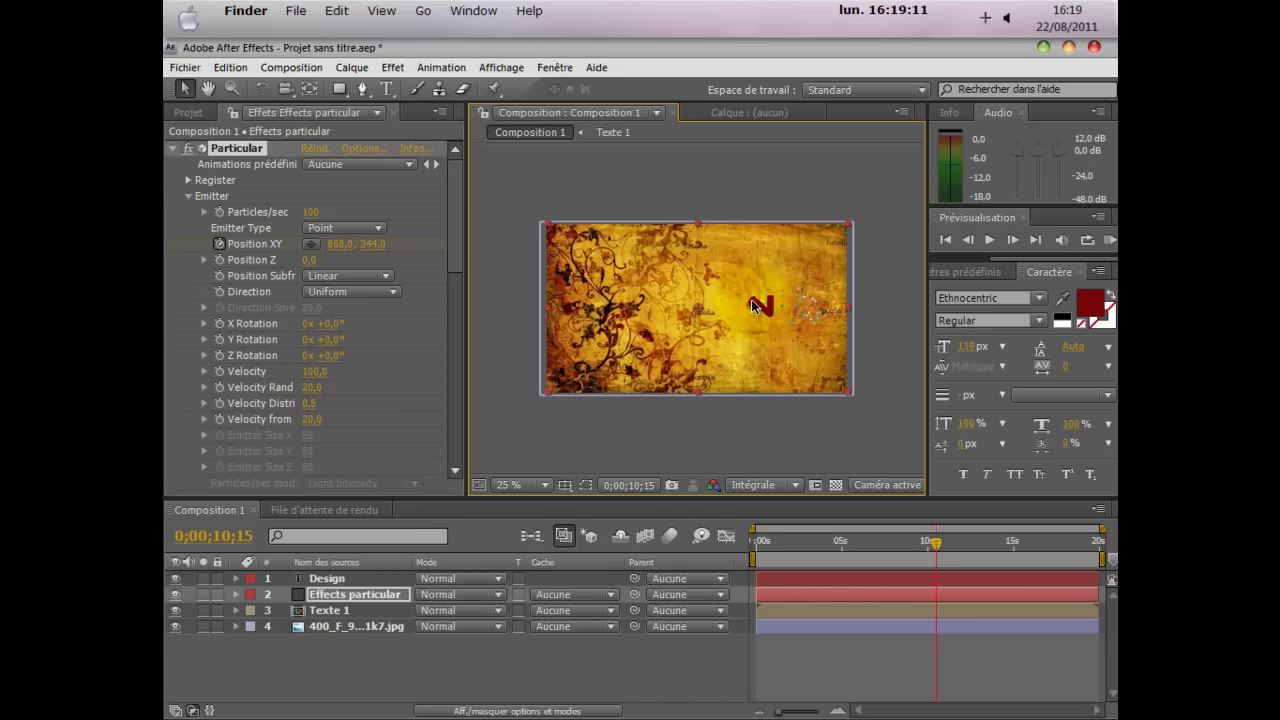
drag(935, 543, 942, 541)
drag(754, 308, 753, 316)
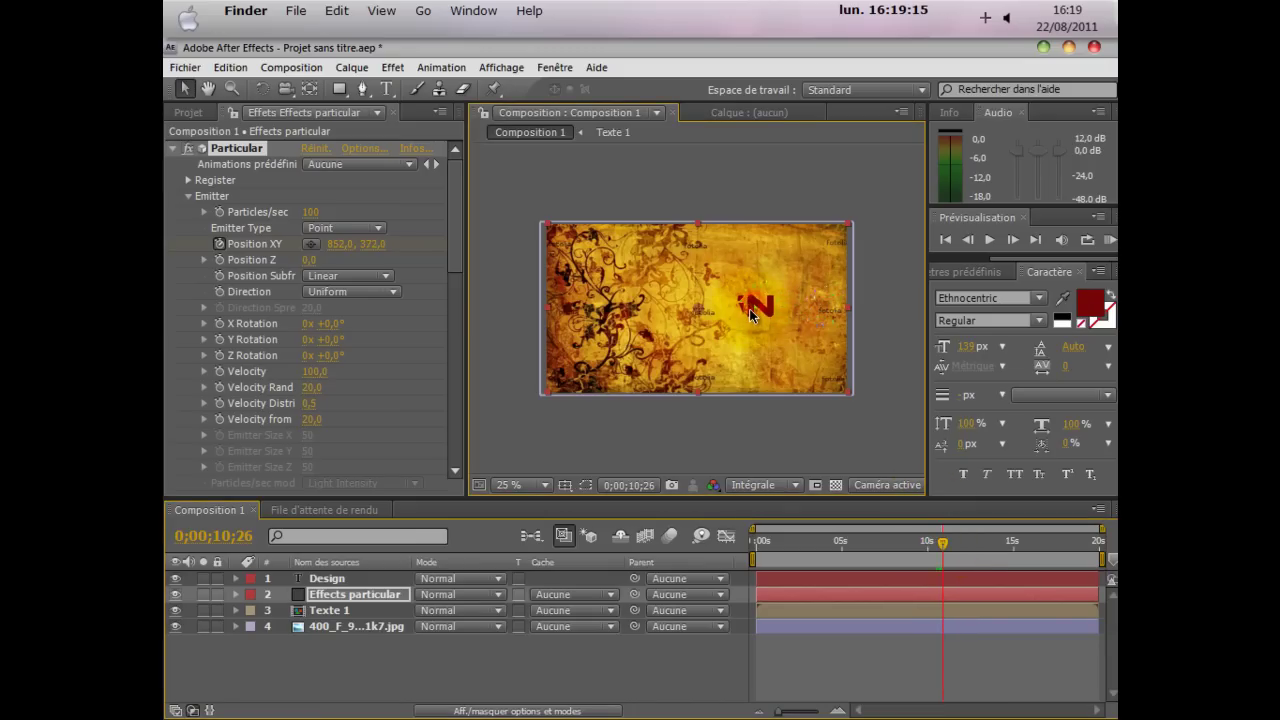
Follow the G with the emitter, keyframing 716,0, 348,0 at 0;00;11;04, 792,0, 376,0 at 0;00;11;10, and a slightly higher position at 0;00;11;14.
drag(946, 544, 948, 545)
drag(748, 311, 719, 309)
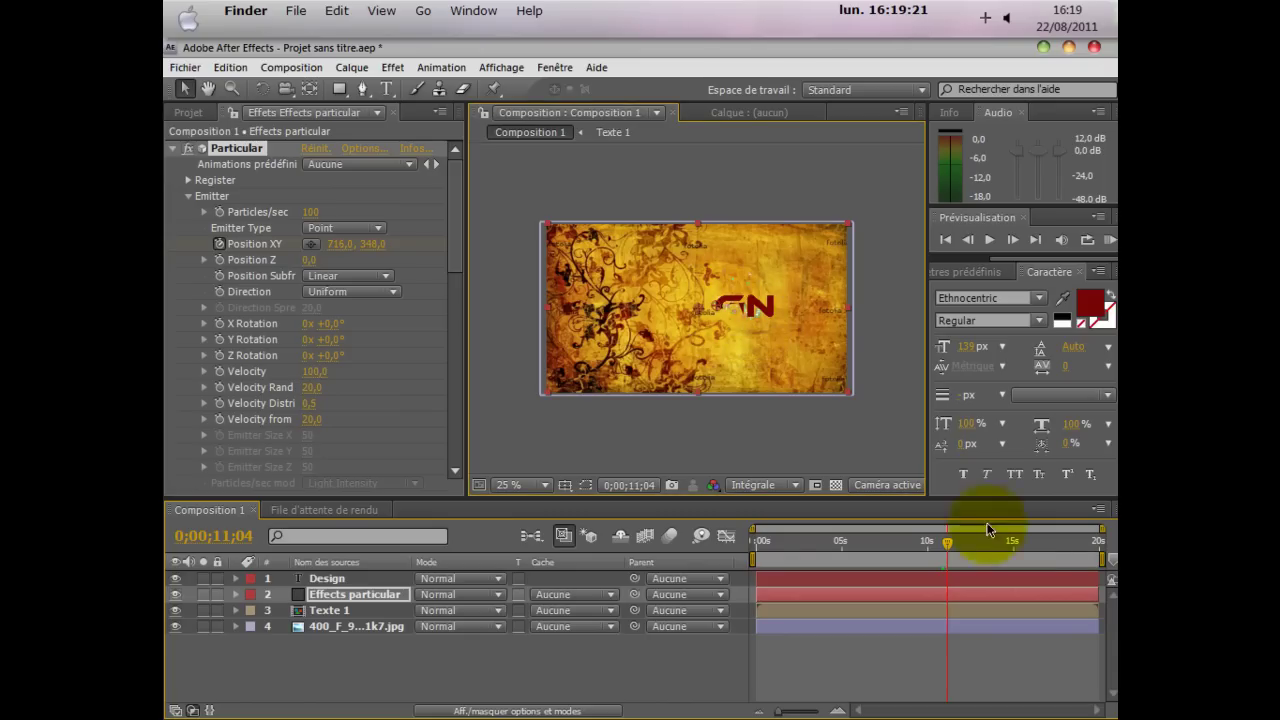
click(1012, 246)
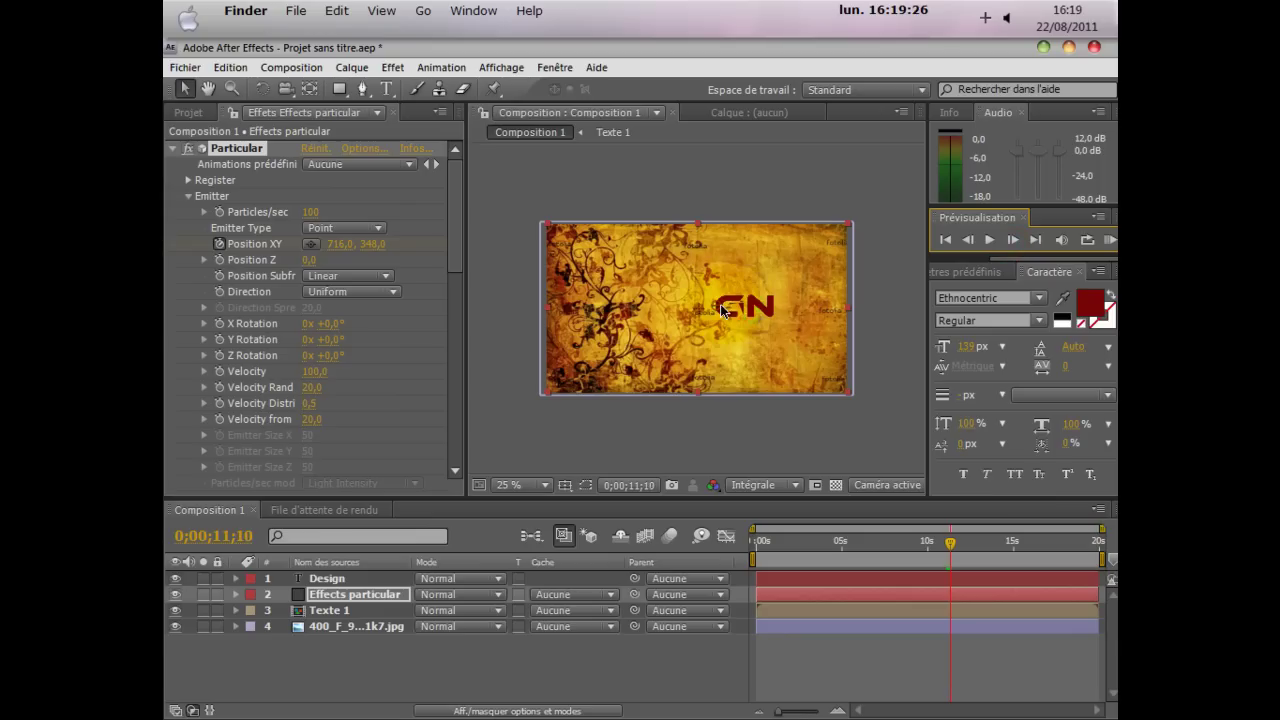
drag(719, 313, 734, 318)
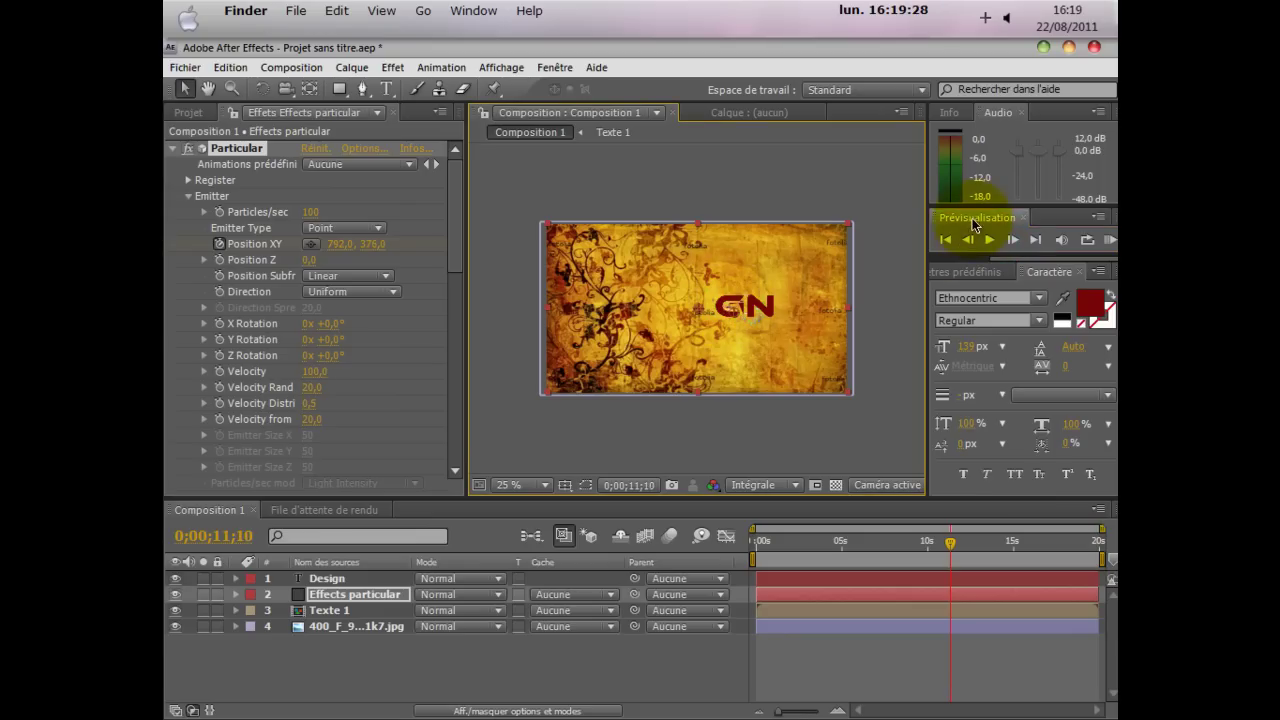
click(1016, 241)
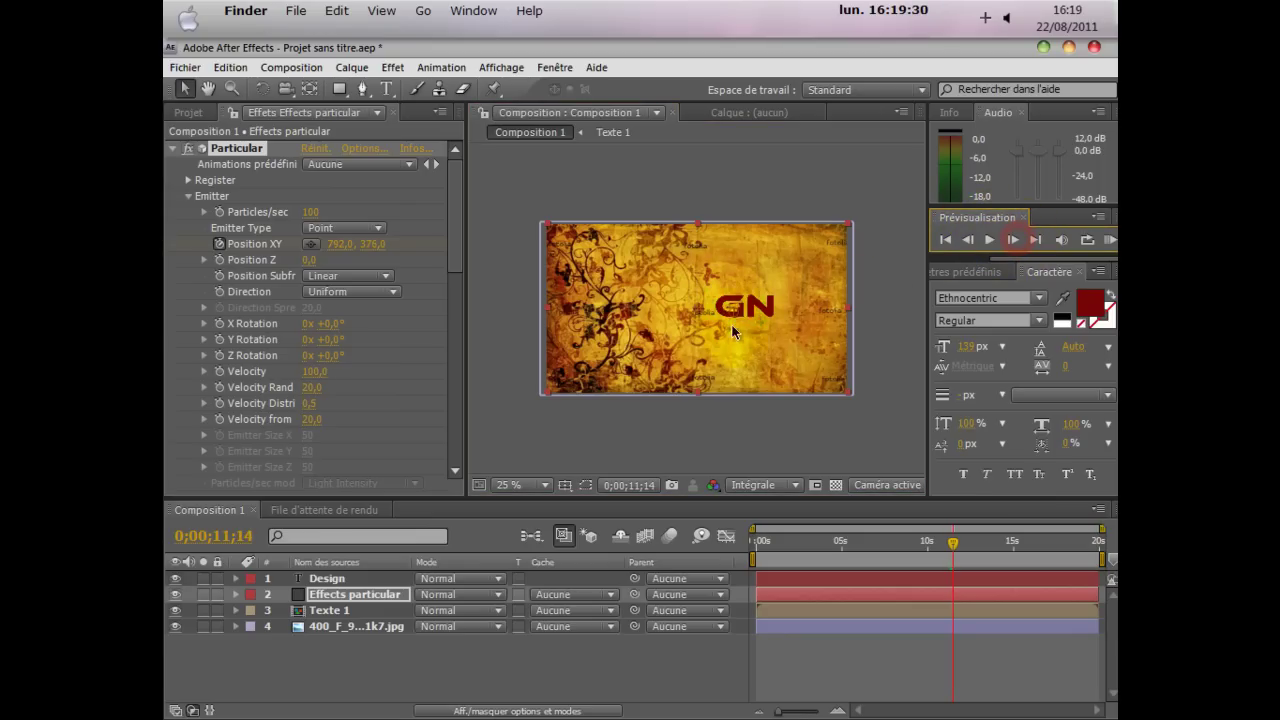
drag(737, 313, 736, 309)
Move the emitter along the I and S: 672,0, 324,0 at 0;00;12;01, 680,0, 380,0 at 0;00;12;07, and 568,0, 360,0 at 0;00;12;17.
click(961, 541)
drag(714, 312, 707, 307)
click(965, 541)
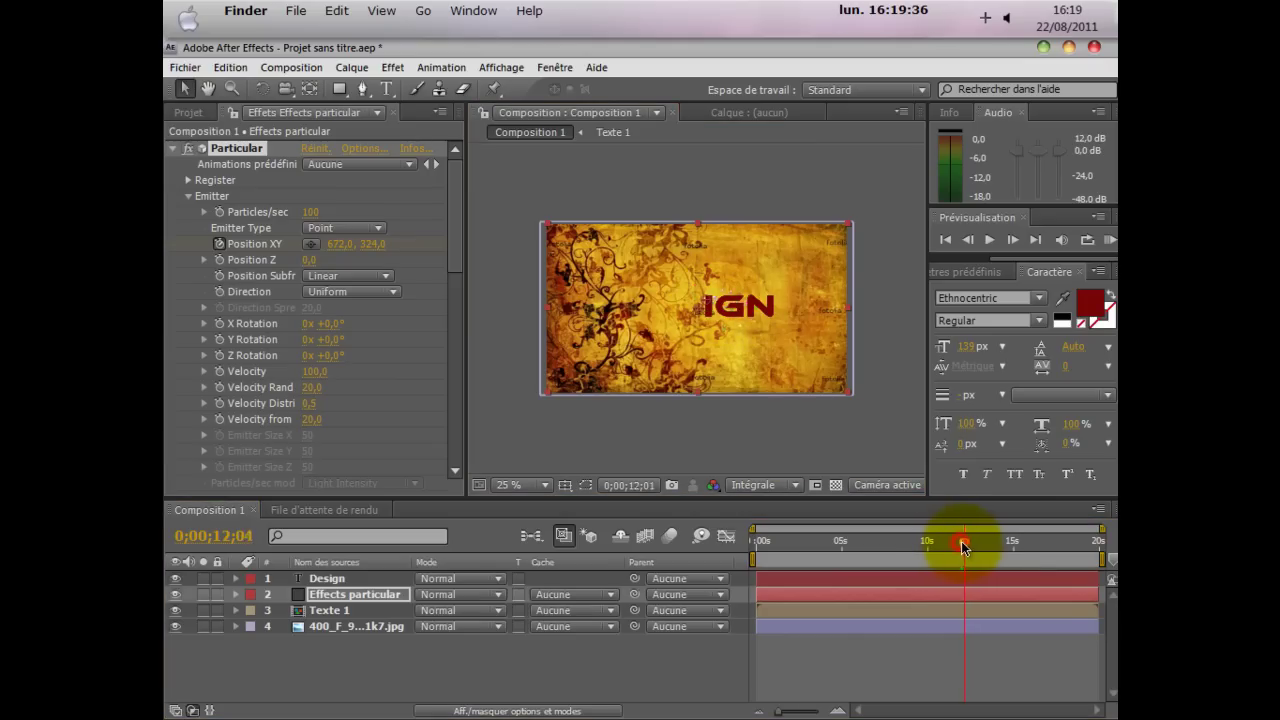
drag(708, 305, 709, 308)
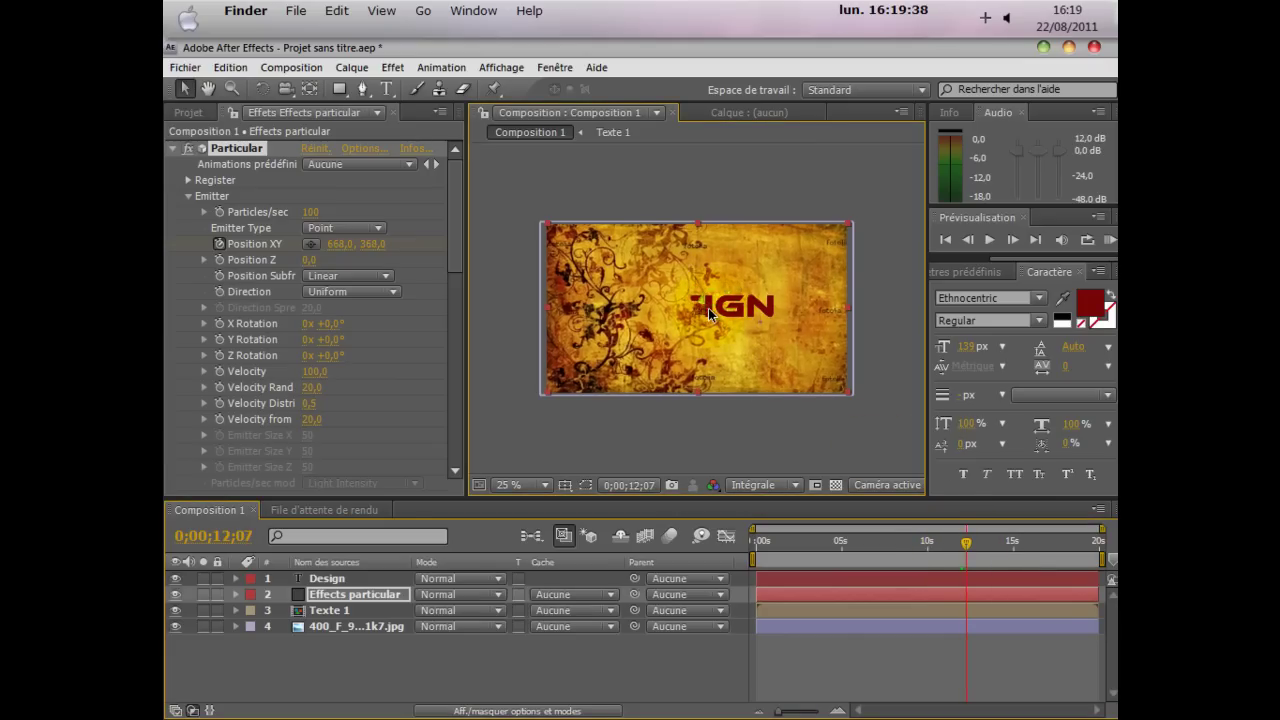
click(1054, 569)
click(972, 543)
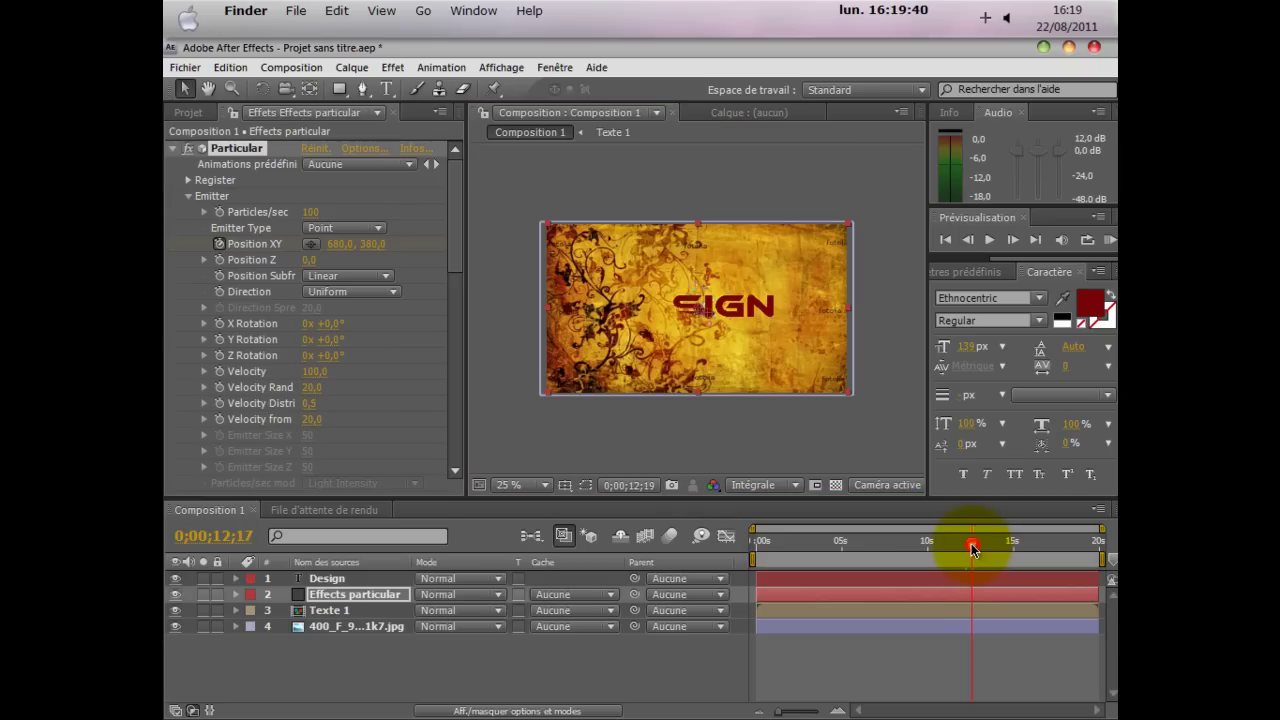
drag(710, 315, 680, 310)
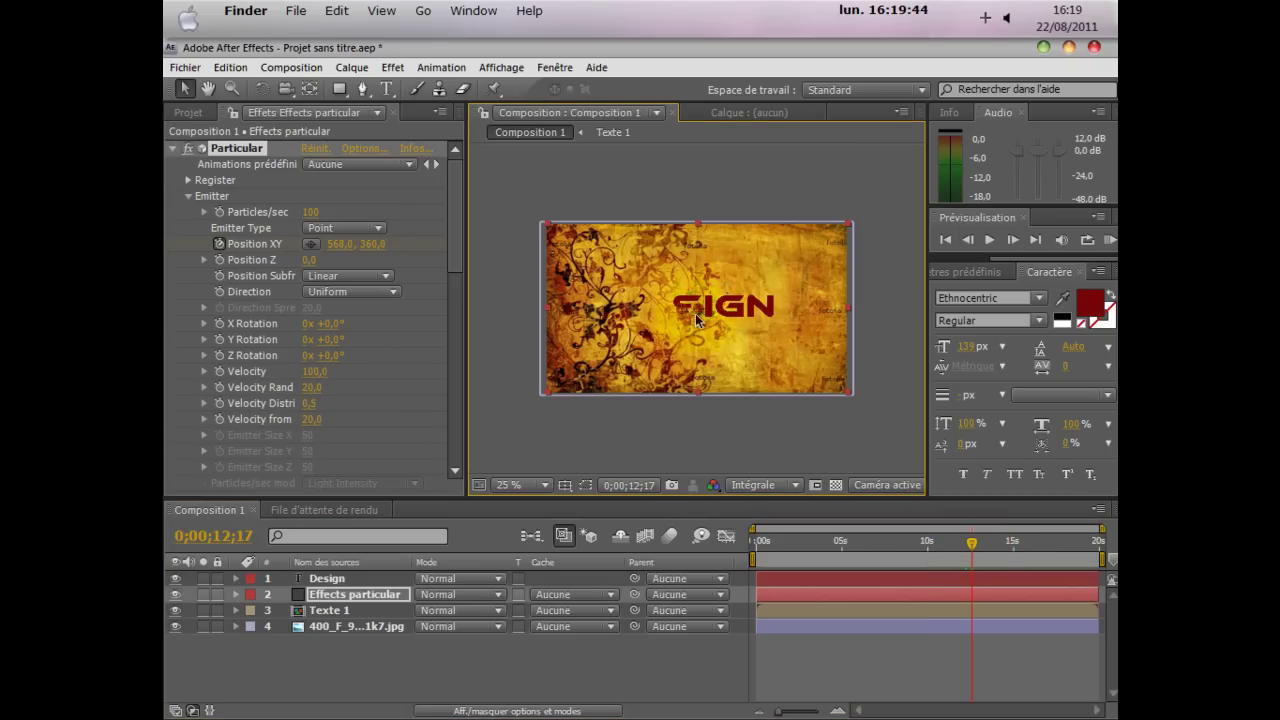
Keyframe the emitter along the E at 420,0, 392,0 at 0;00;13;10, followed shortly by a position at the letter's upper edge.
click(973, 543)
drag(972, 540, 984, 544)
drag(675, 309, 650, 311)
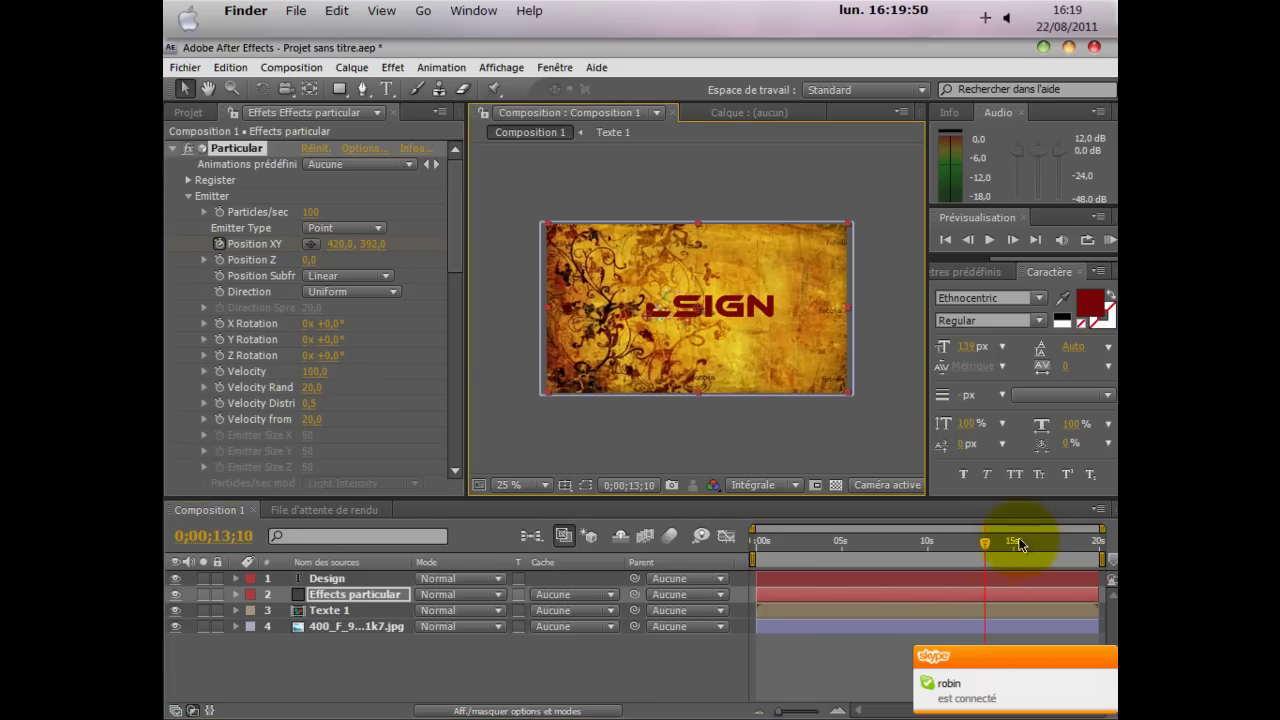
drag(988, 546, 992, 543)
drag(650, 316, 668, 299)
Follow the D with the emitter, keyframing Position XY at 312,0, 392,0 at 0;00;14;26 and at 296,0, 356,0 shortly after.
drag(991, 544, 1006, 541)
drag(663, 298, 646, 301)
drag(1005, 543, 1015, 547)
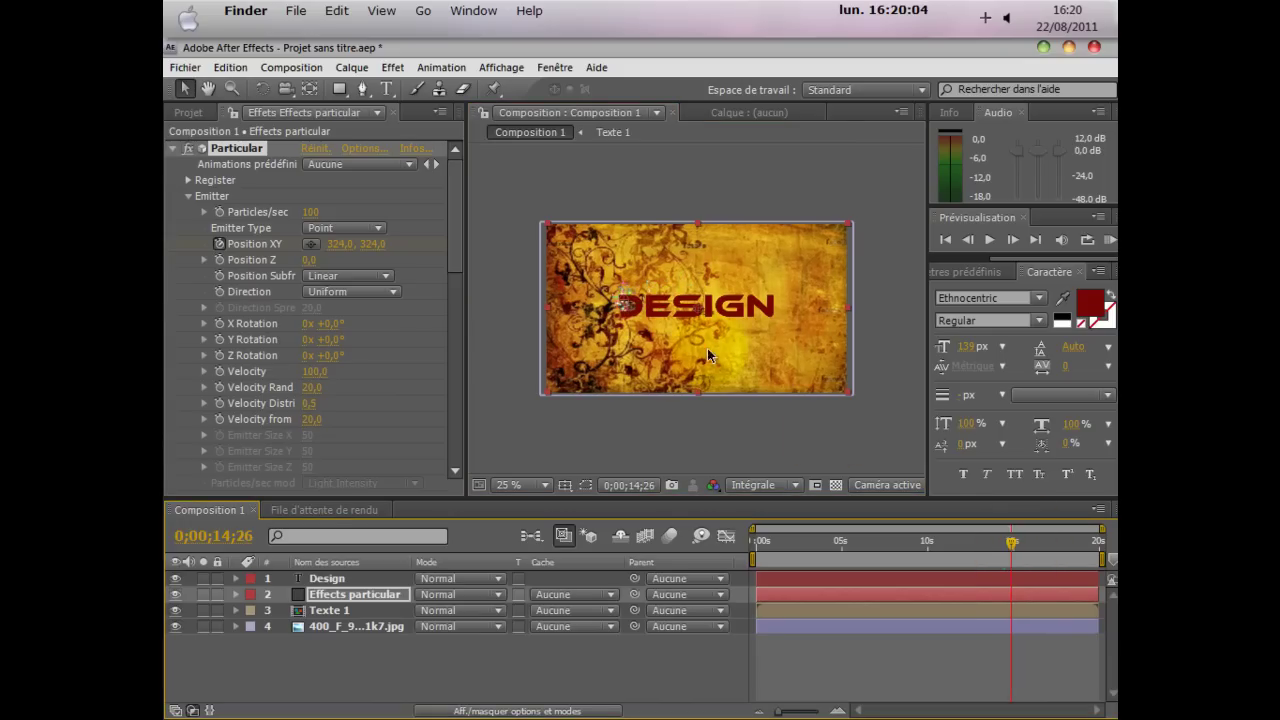
drag(622, 303, 641, 320)
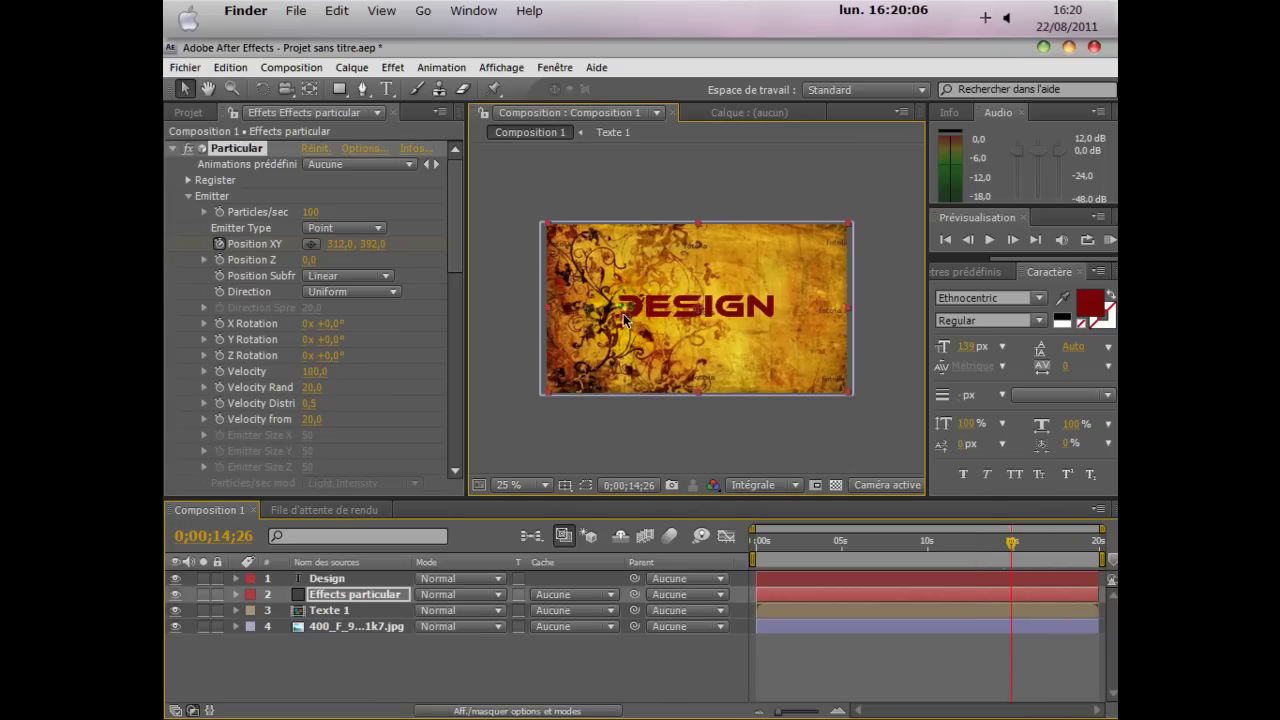
drag(1009, 541, 1017, 543)
drag(620, 312, 620, 308)
Sweep the emitter away from the title, keyframing about 908,0, 196,0 at 0;00;15;14 and 1048,0, 556,0 at about 0;00;16;07.
drag(1020, 545, 1022, 539)
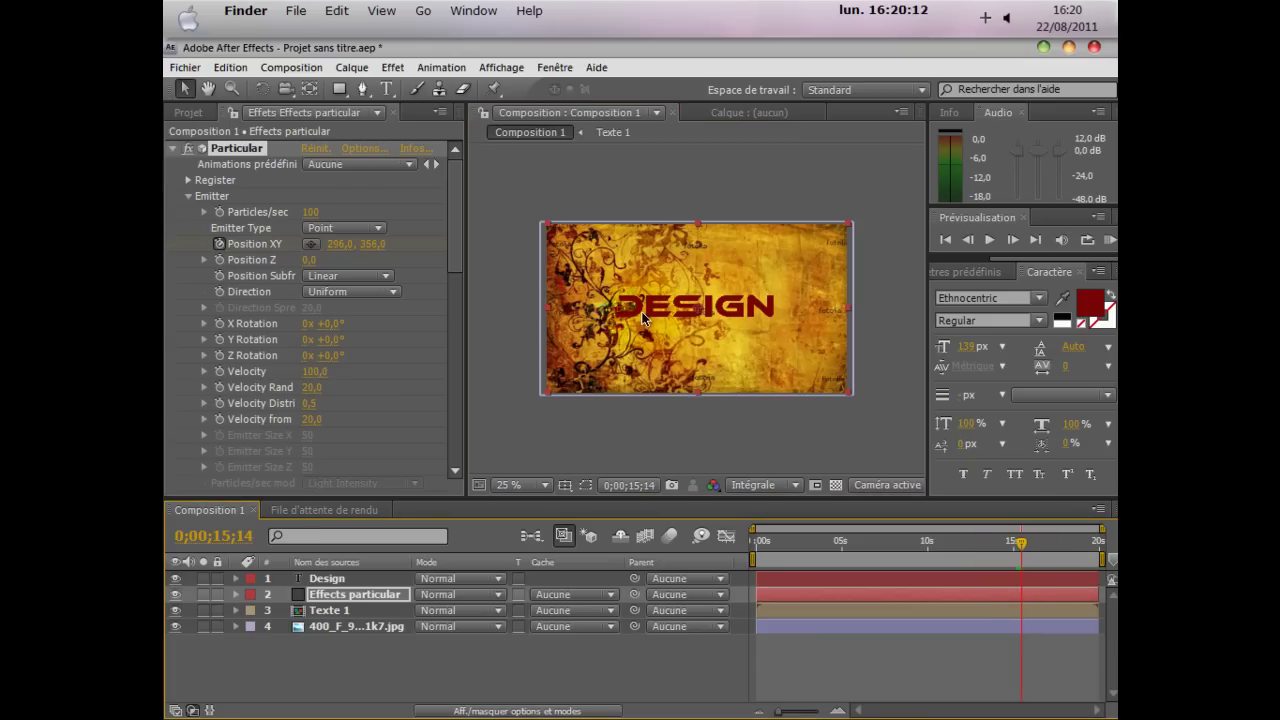
drag(622, 308, 698, 273)
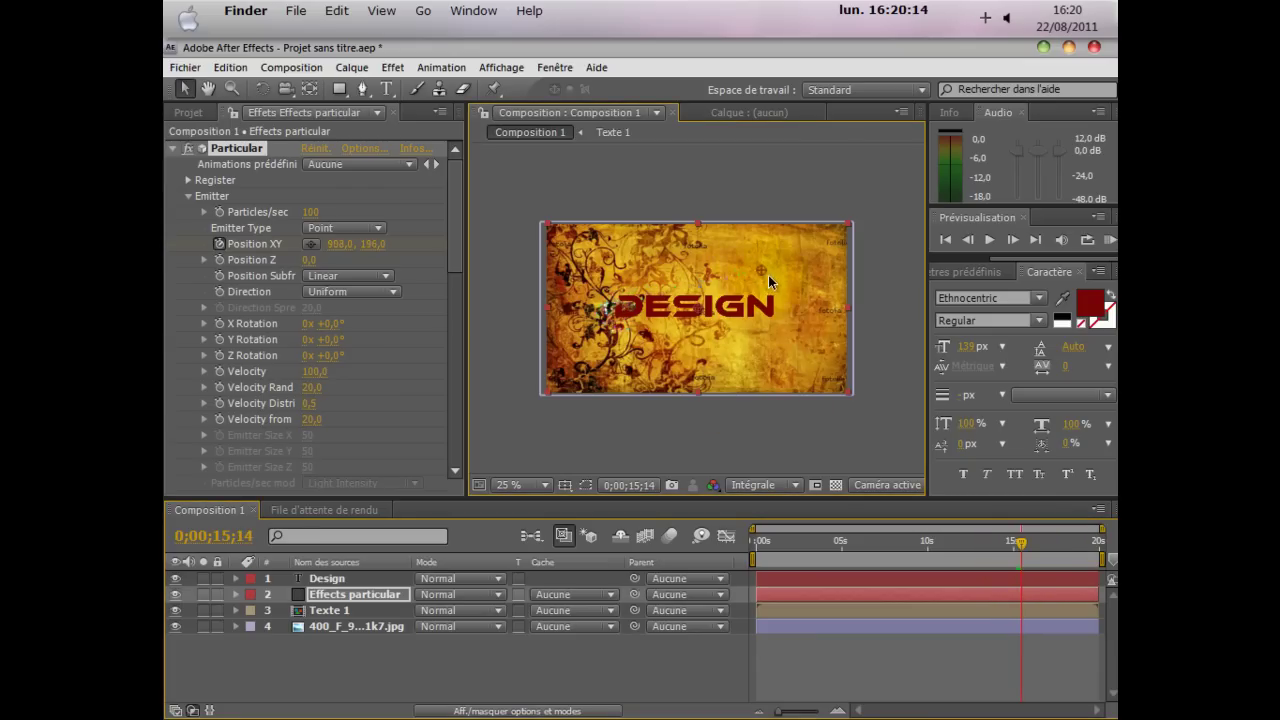
drag(1024, 546, 1034, 545)
click(849, 366)
drag(798, 291, 799, 350)
click(1037, 541)
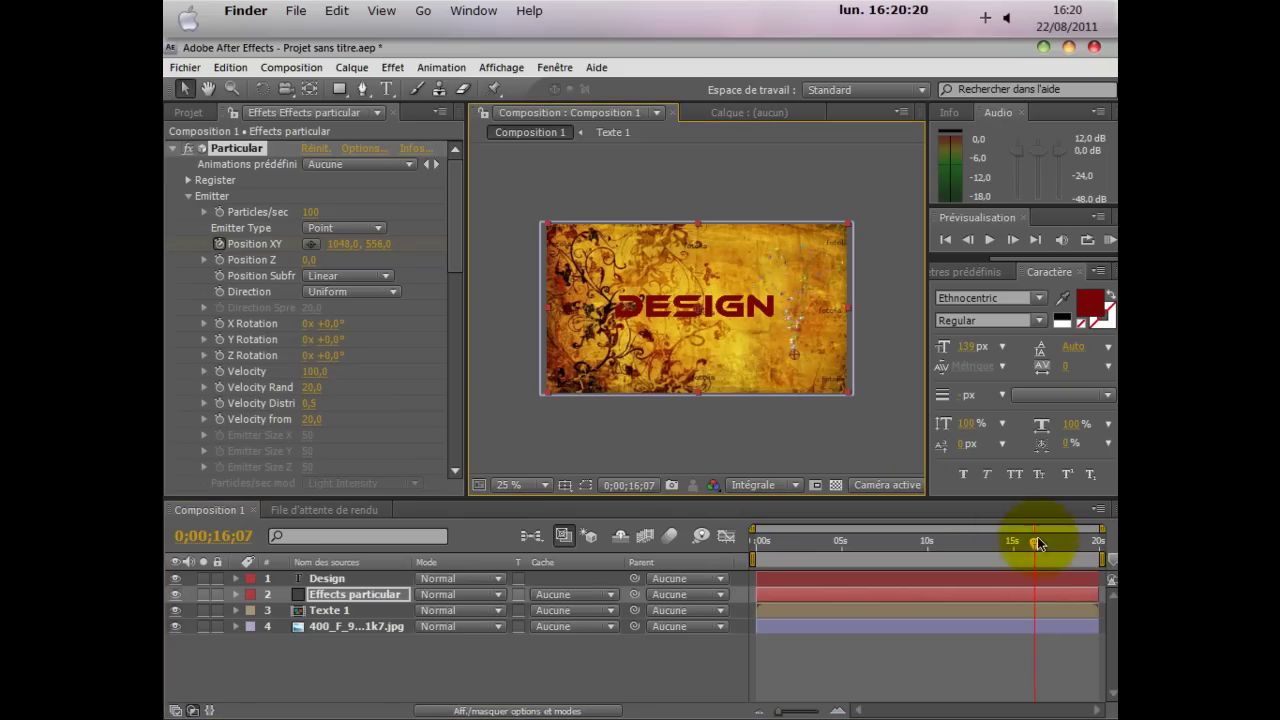
Keyframe the emitter below the title's D at 348,0, 552,0 at 0;00;17;05, then move the playhead to 0;00;17;11.
mouse_move(1039, 546)
mouse_down()
mouse_move(1040, 535)
mouse_move(1050, 543)
mouse_up()
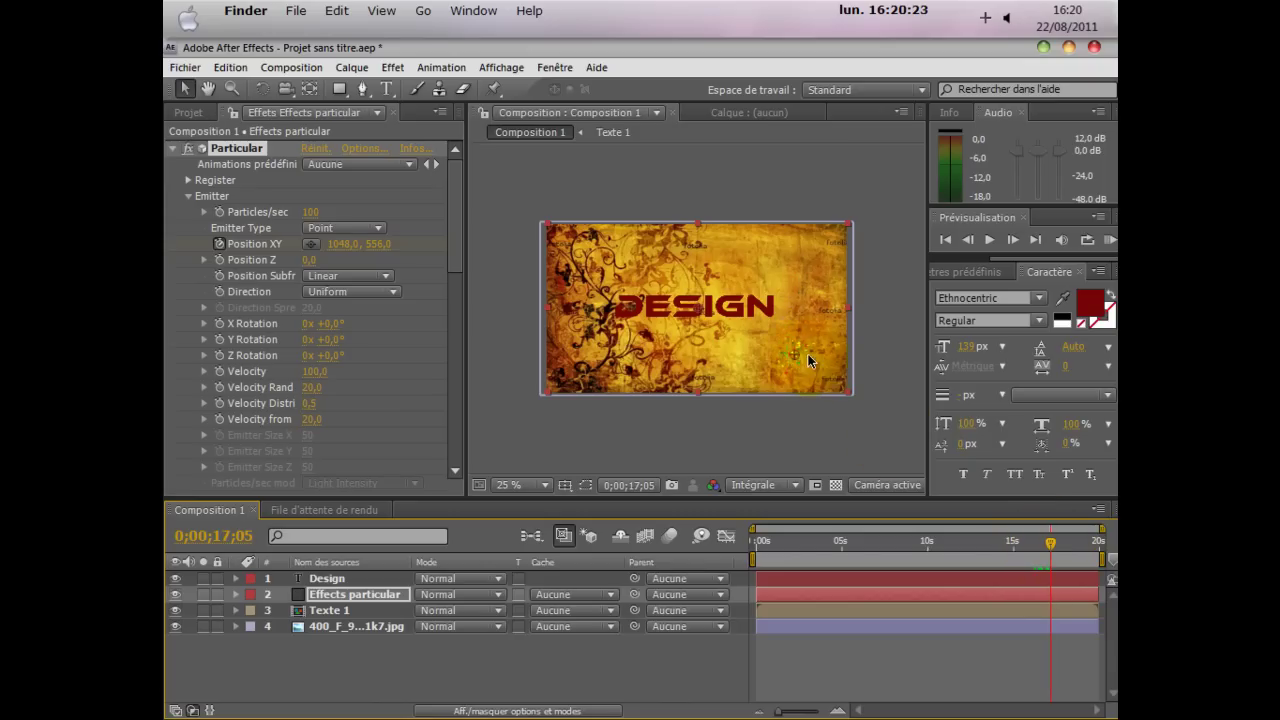
drag(771, 349, 675, 345)
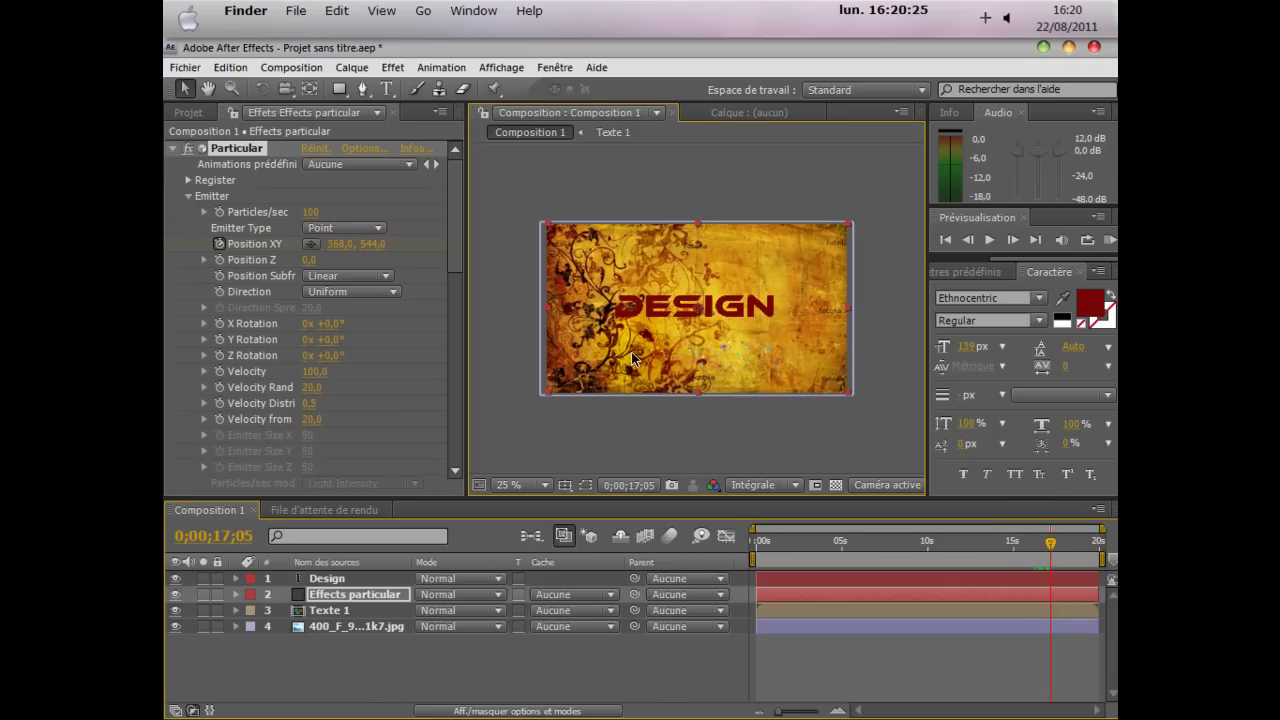
drag(1050, 543, 1057, 580)
click(628, 666)
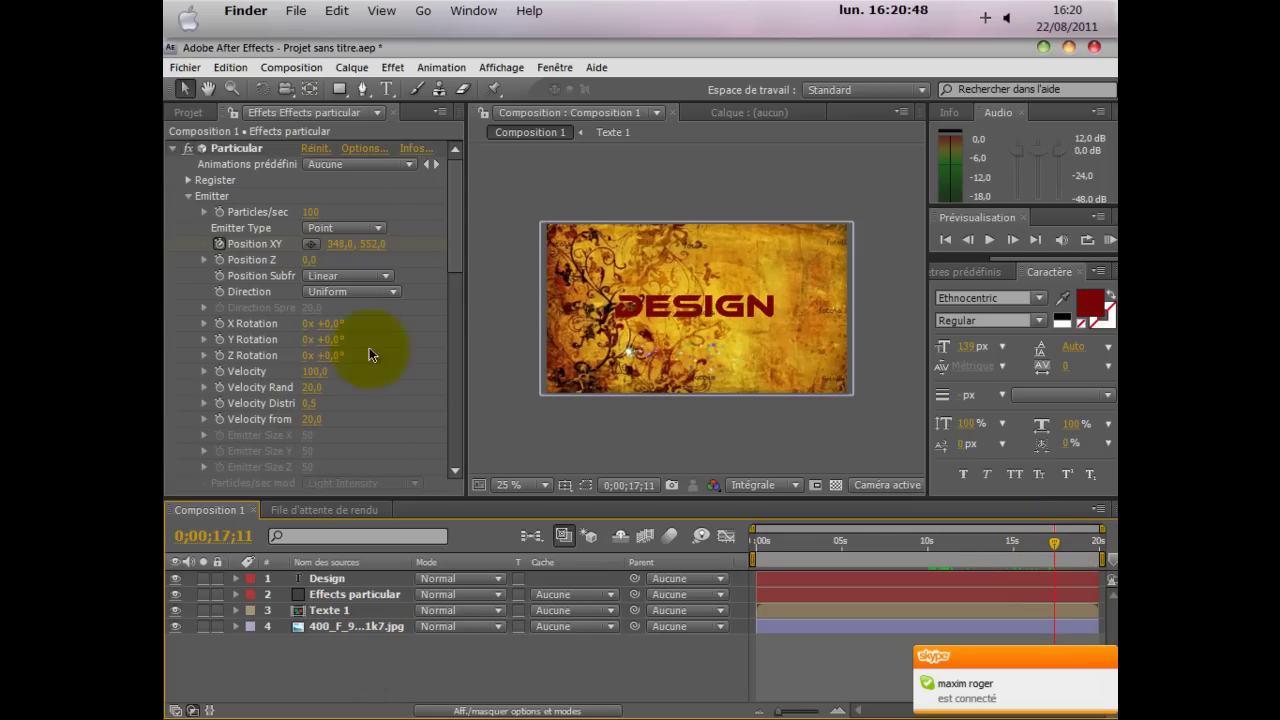
Create an adjustment layer (Calque d'effets) in Composition 1.
click(349, 68)
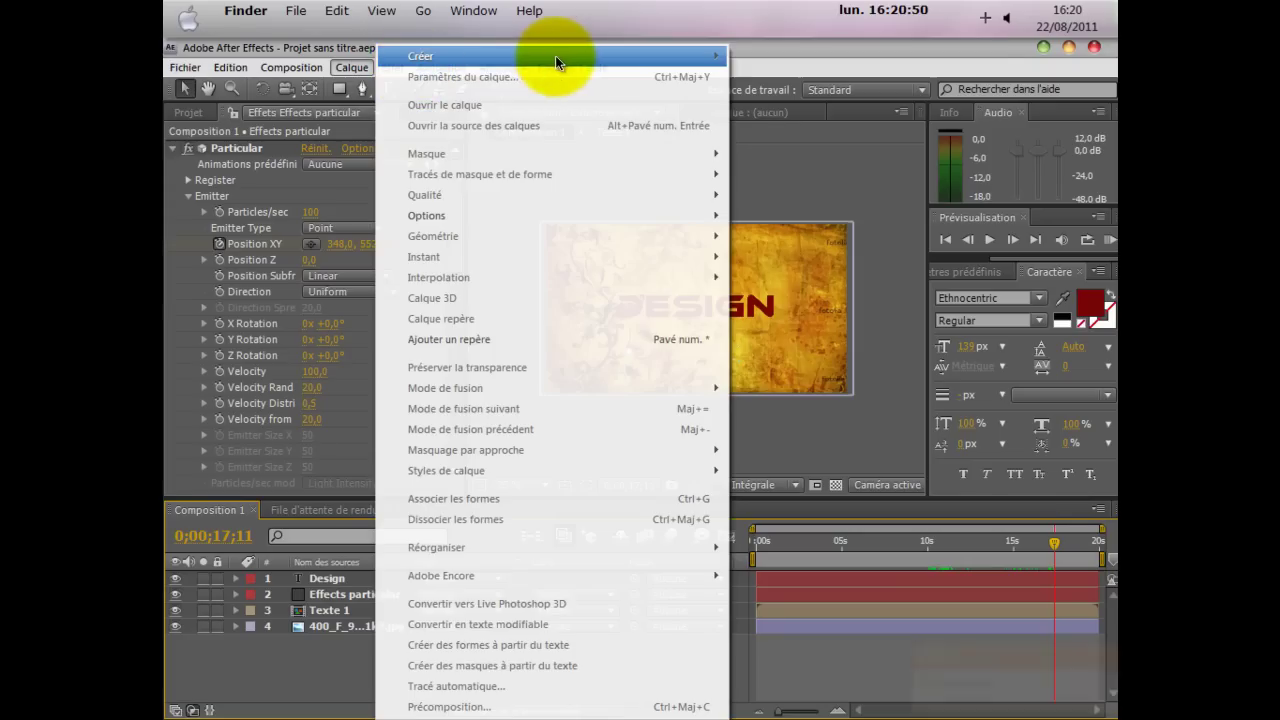
mouse_move(560, 55)
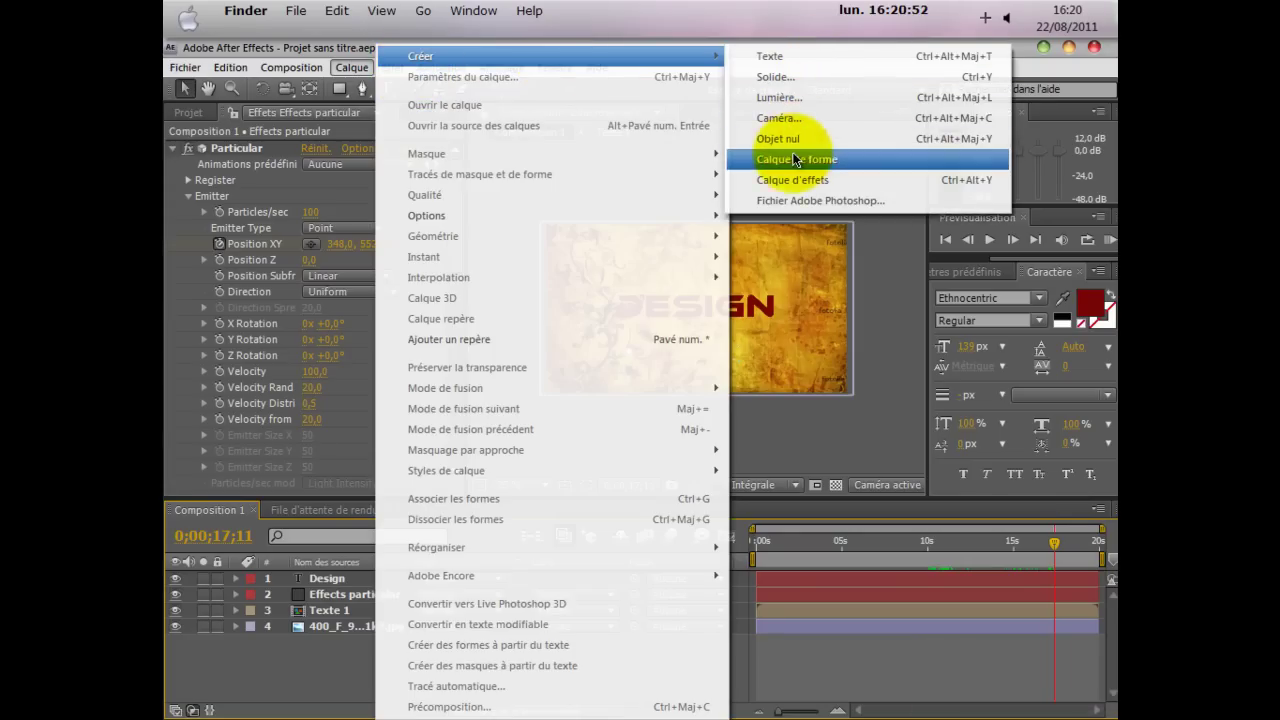
click(793, 178)
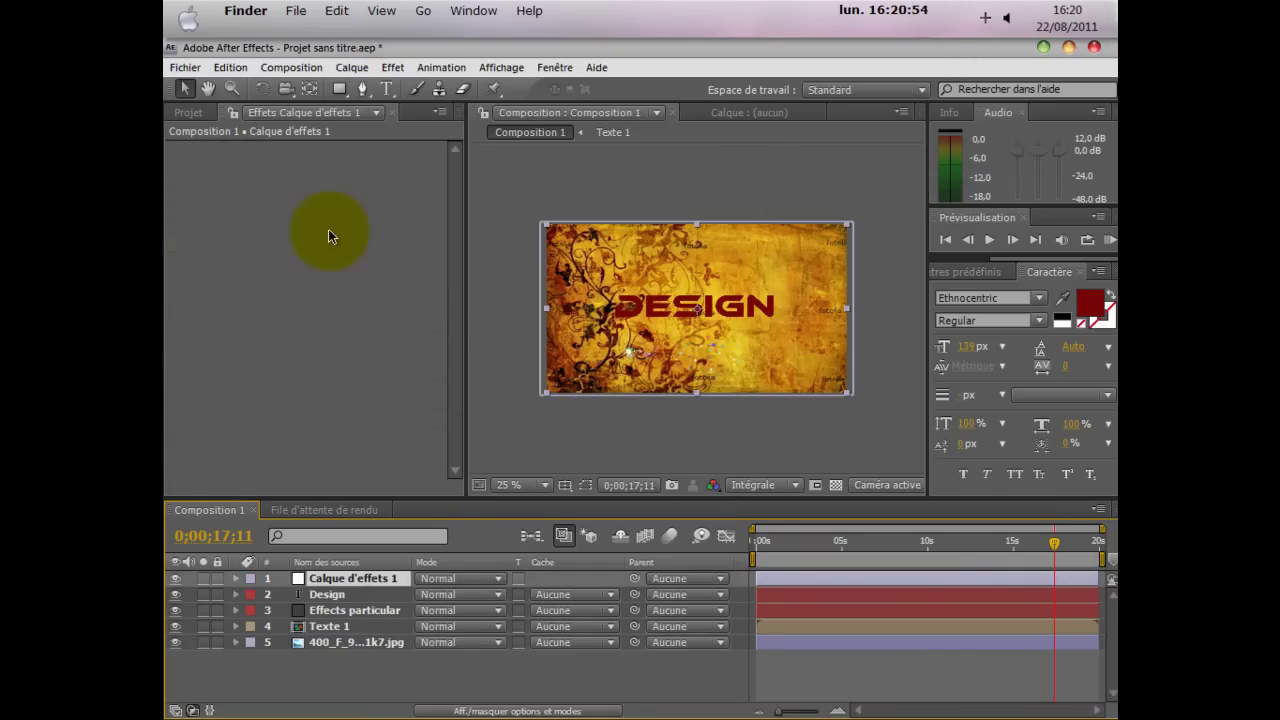
Draw a closed rectangular mask around the DESIGN title on the adjustment layer with the Pen tool.
click(361, 90)
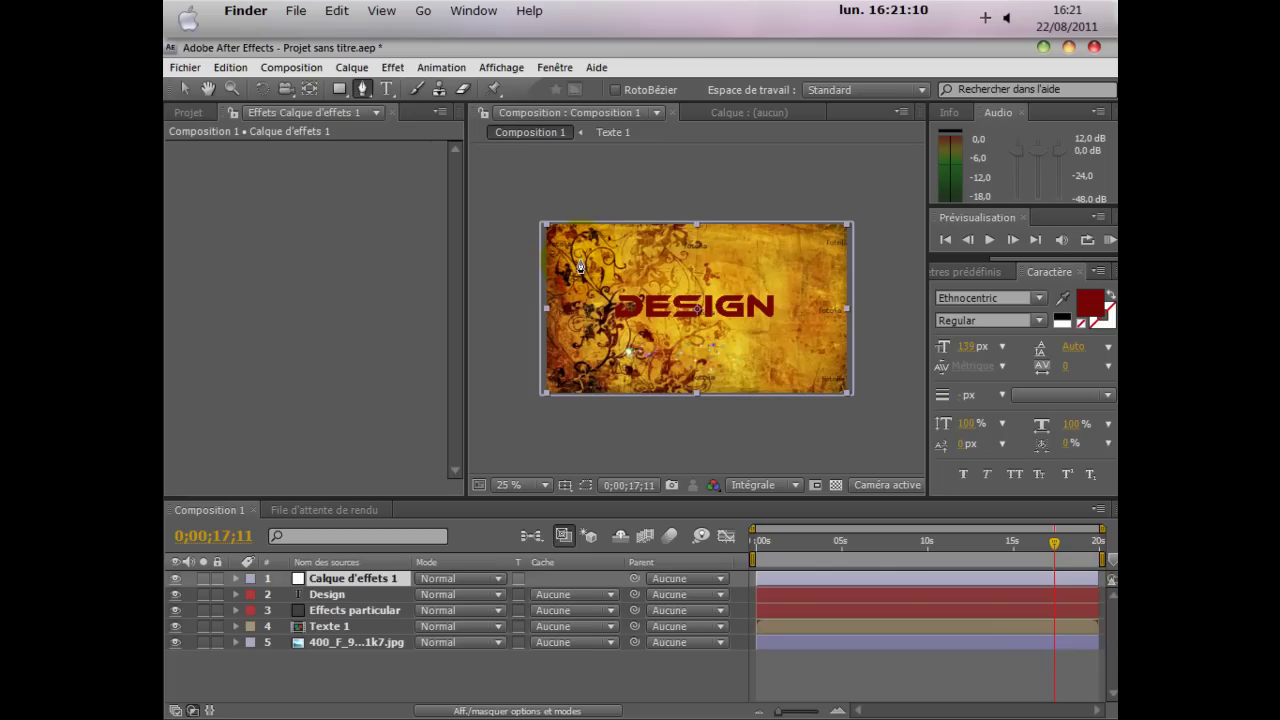
click(580, 260)
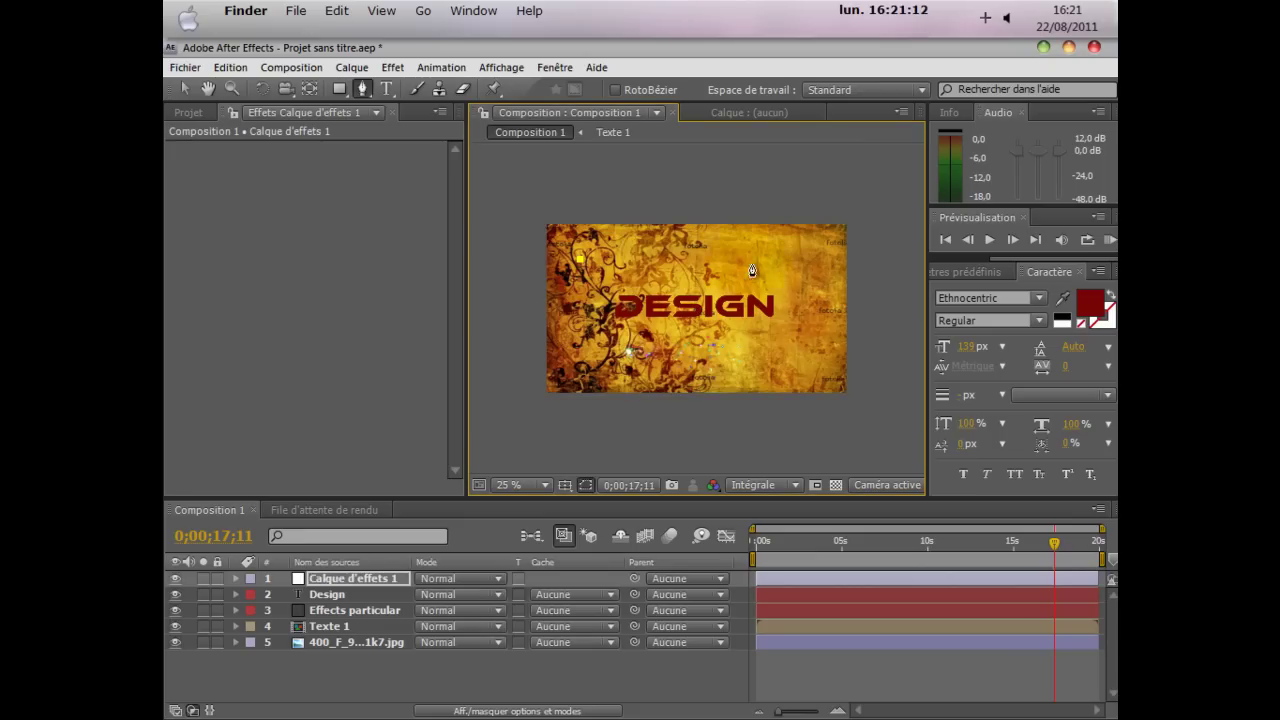
click(790, 259)
click(790, 356)
click(792, 359)
click(594, 354)
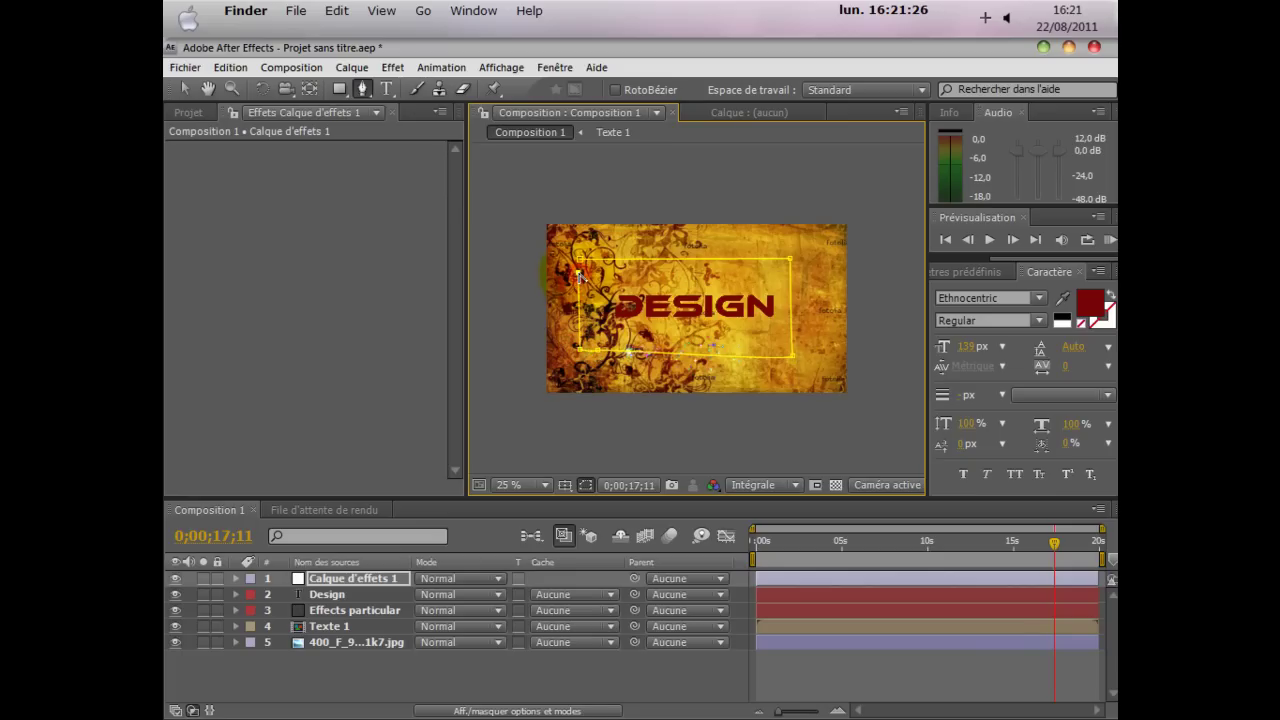
Apply the Trait effect from the Génération category to the masked layer and set its Couleur to red, FF0000.
click(392, 67)
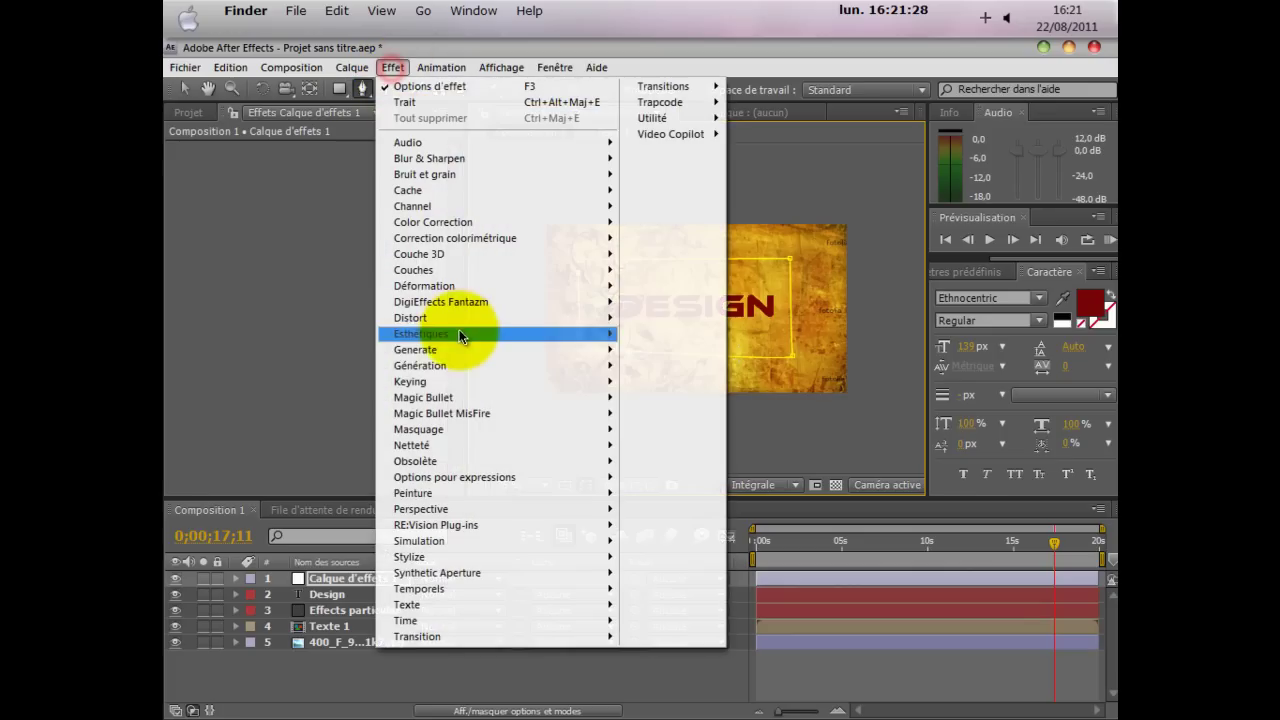
mouse_move(457, 366)
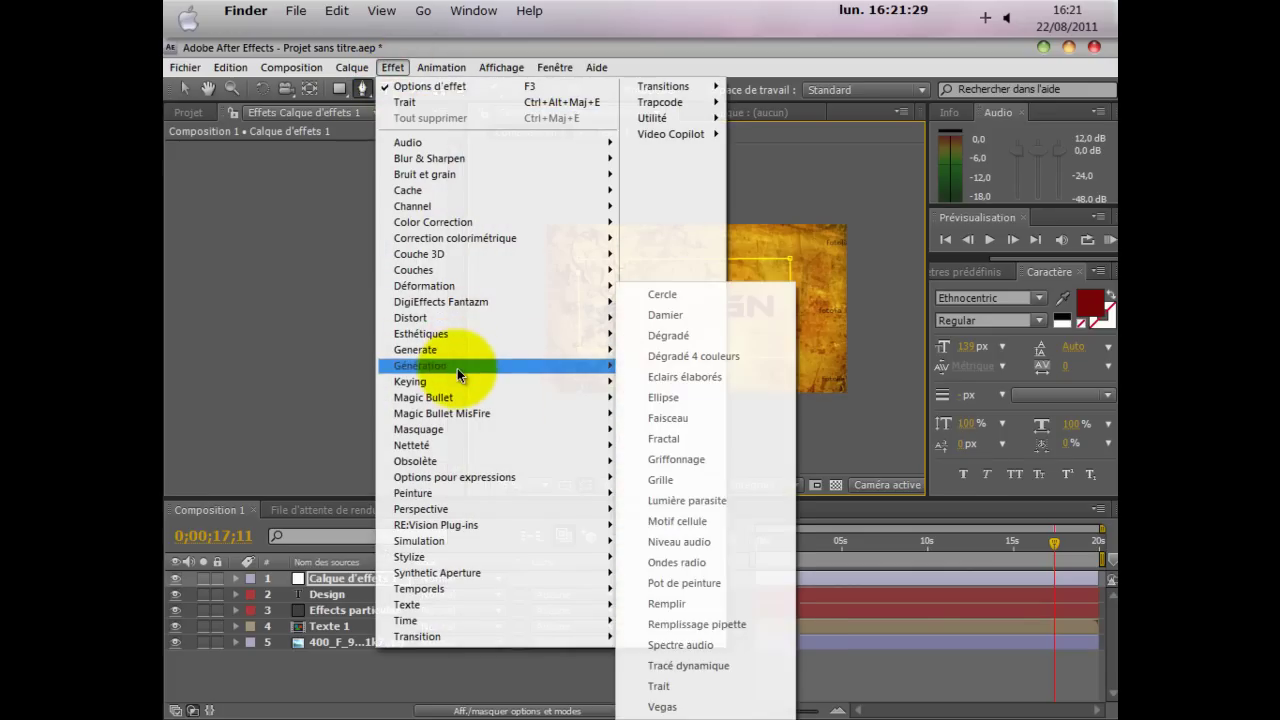
click(658, 686)
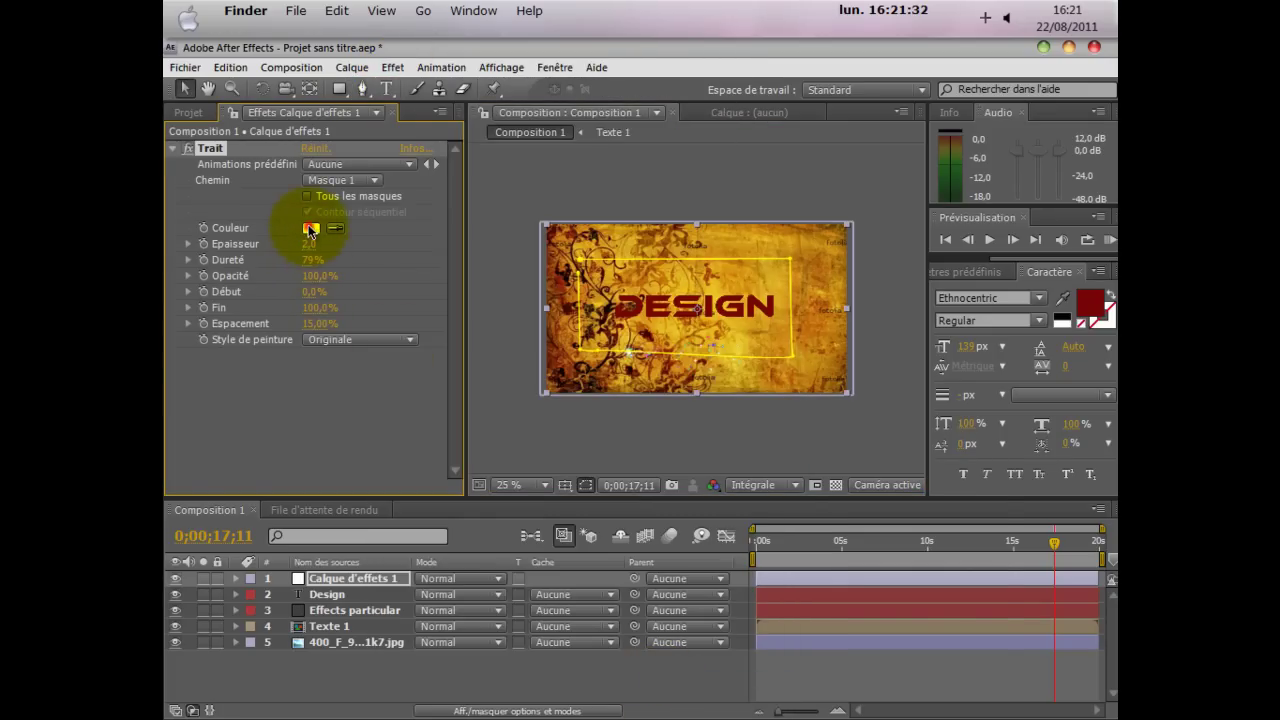
click(310, 229)
drag(660, 470, 790, 420)
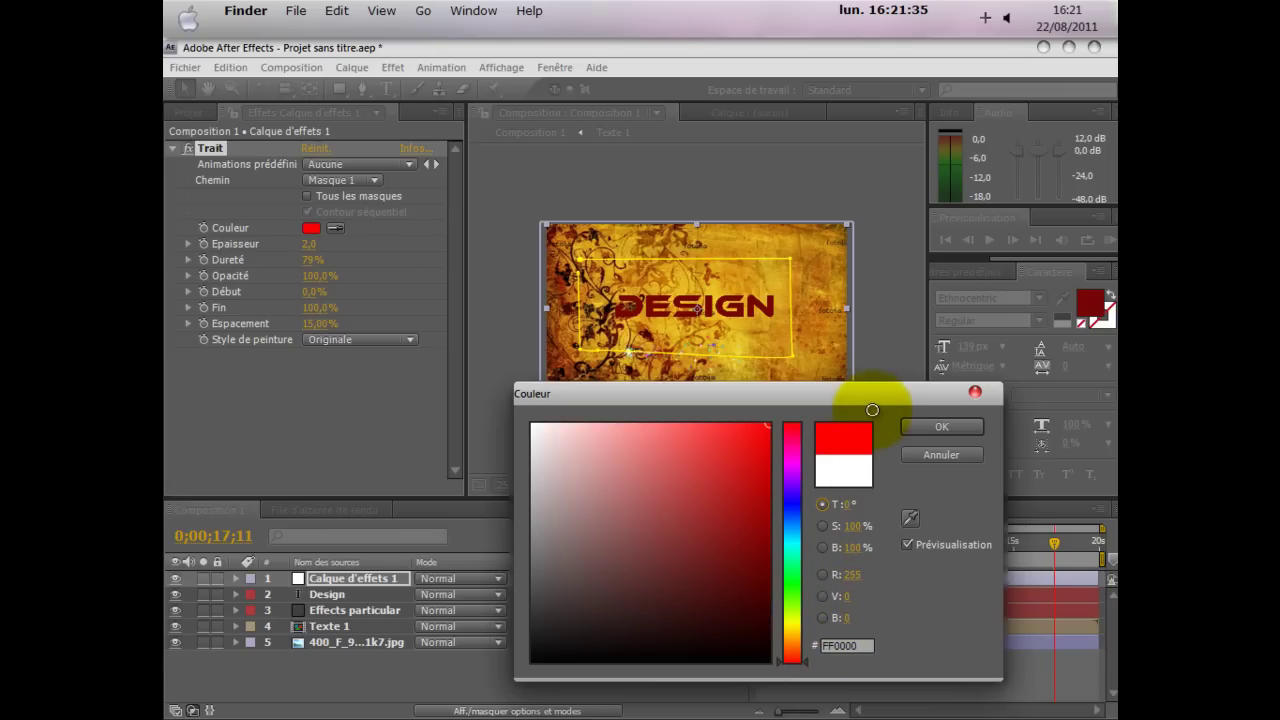
click(930, 428)
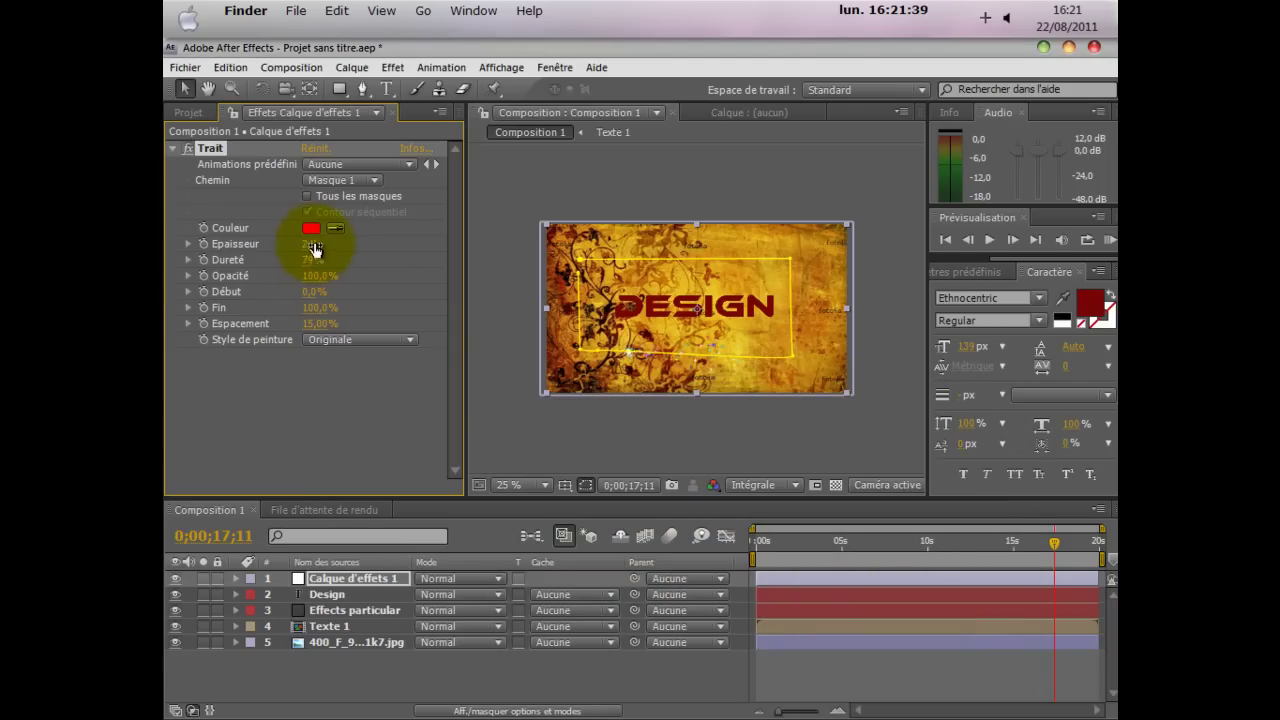
Set the Trait effect's Epaisseur to 16,3 and keep Style de peinture on Originale.
drag(316, 242, 396, 247)
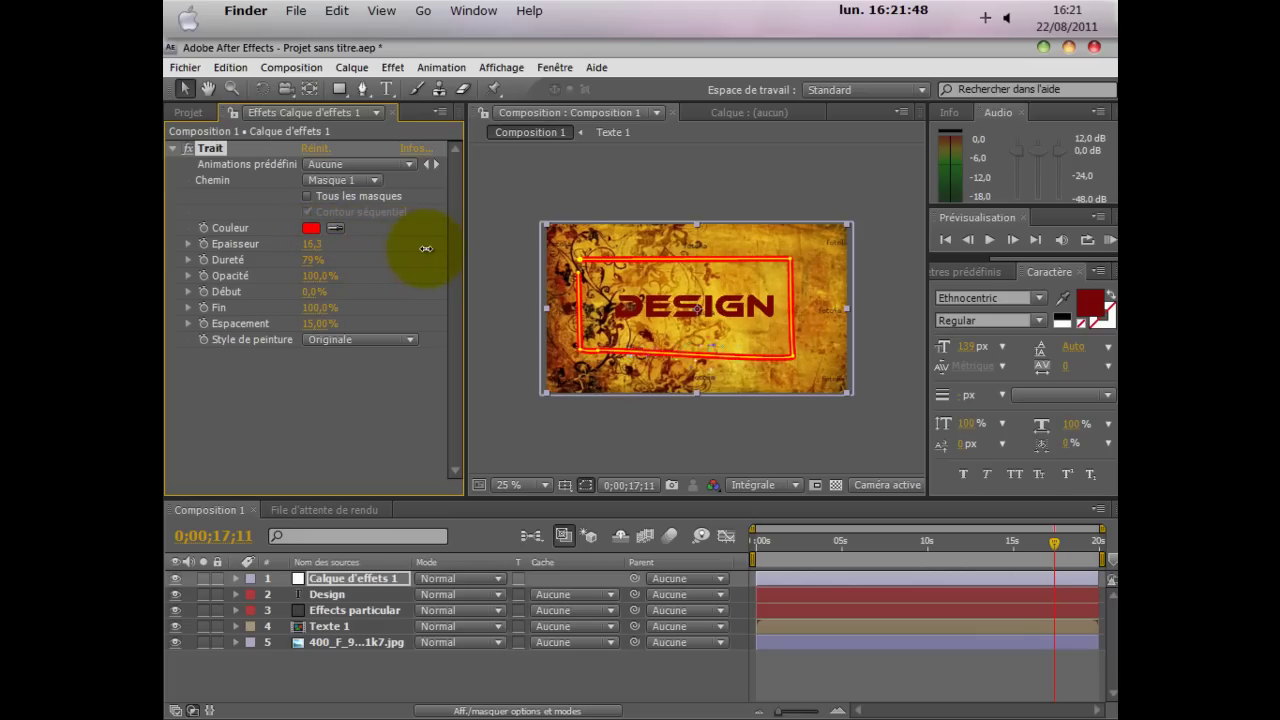
click(345, 340)
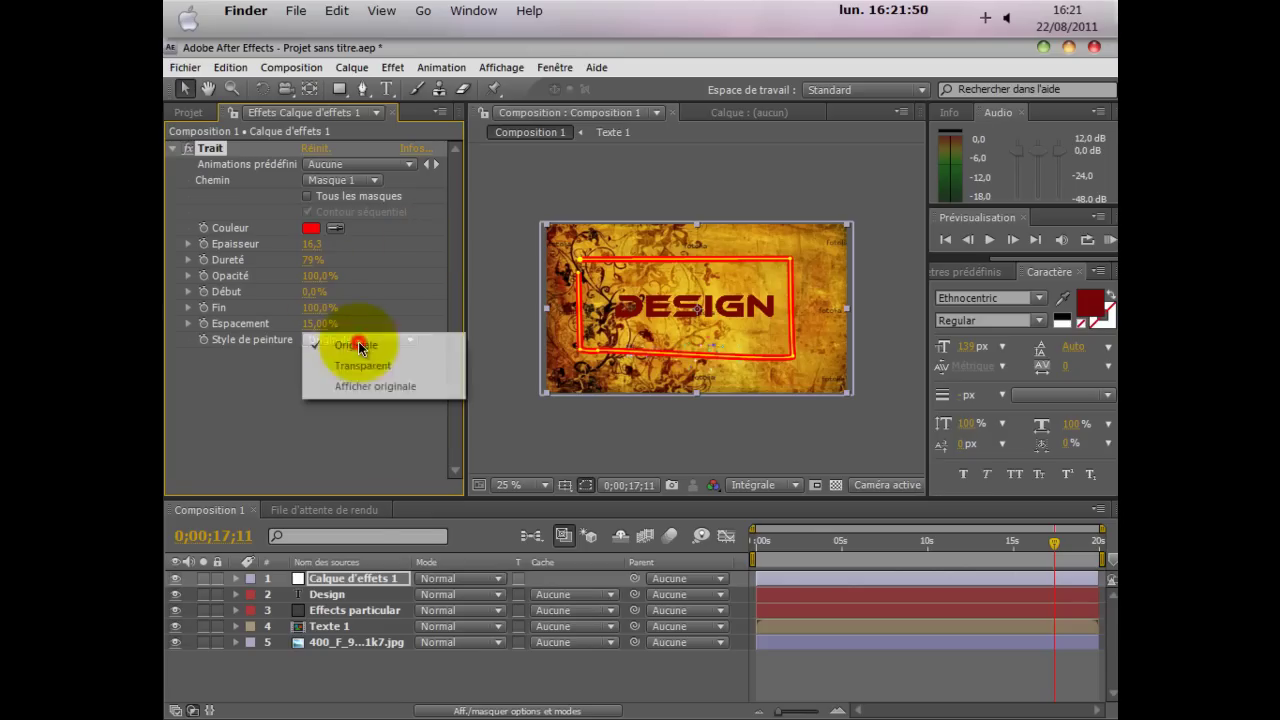
click(281, 402)
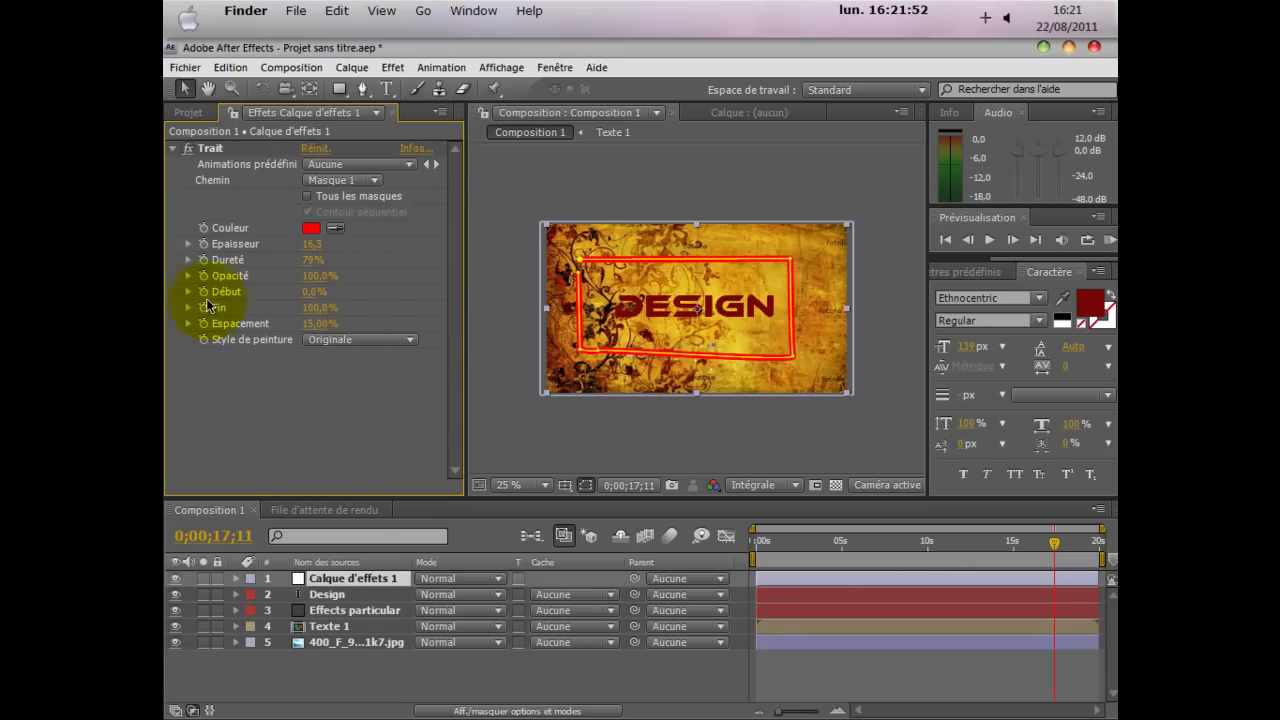
Keyframe Trait's Fin at 0,0% at 0;00;17;11 and 100,0% at 0;00;19;19, and hide the mask outline.
click(310, 308)
drag(310, 308, 203, 308)
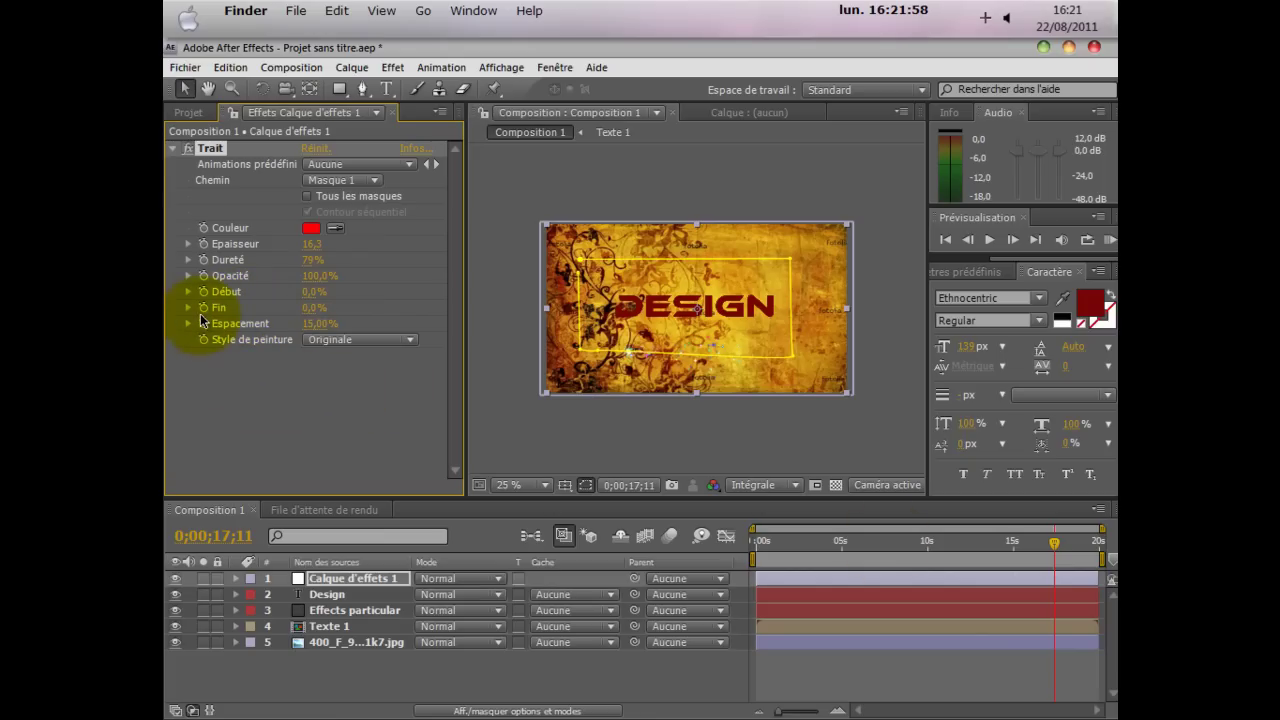
click(203, 308)
drag(1055, 542, 1089, 546)
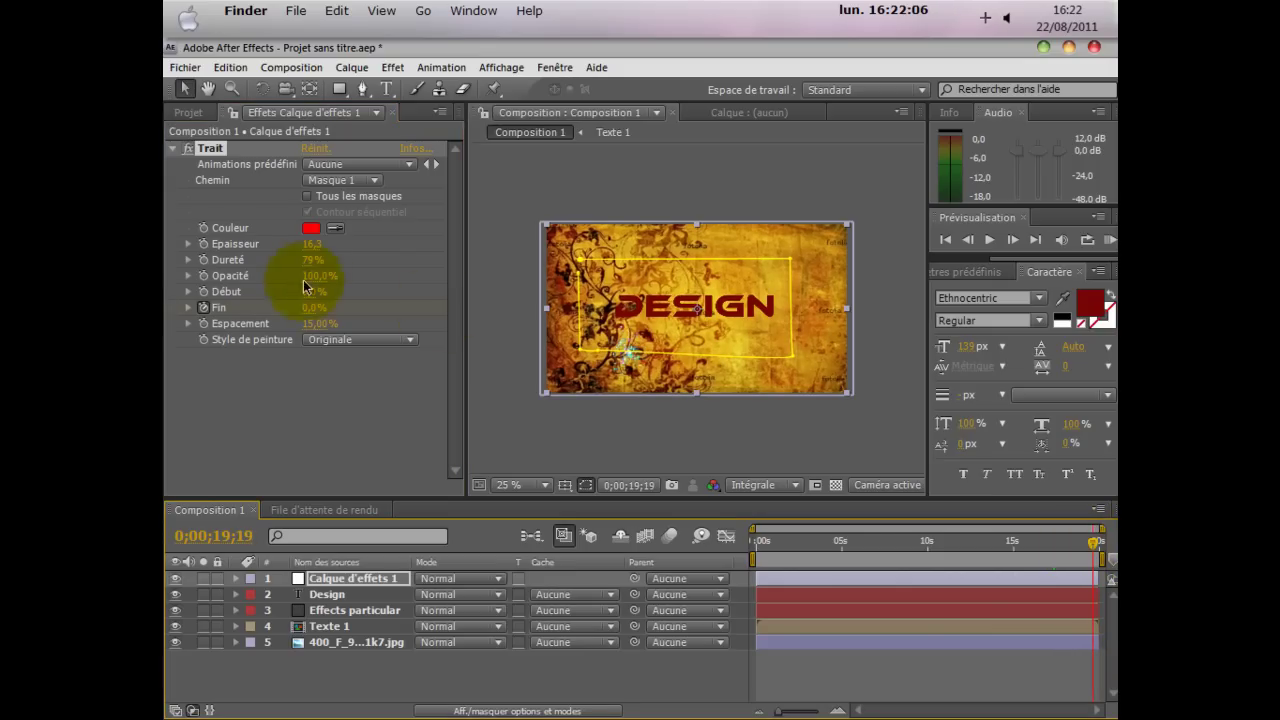
mouse_move(303, 304)
mouse_down()
mouse_move(386, 320)
mouse_move(518, 316)
mouse_up()
click(586, 486)
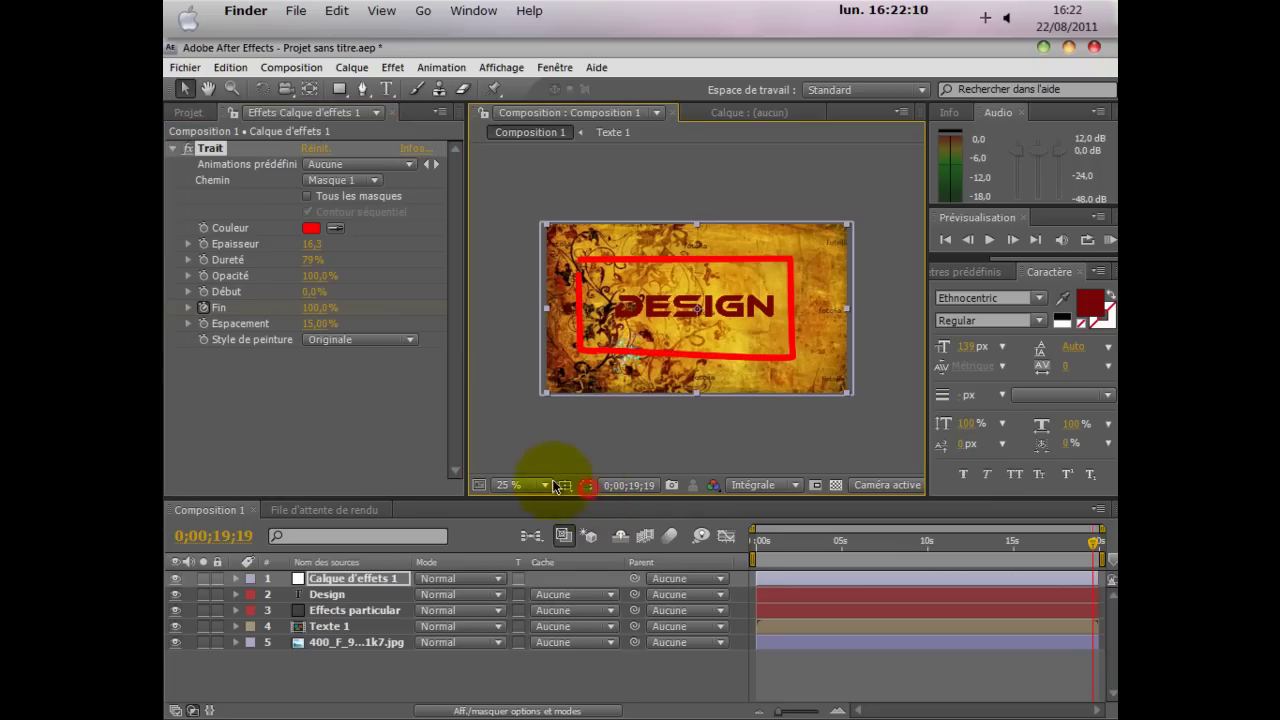
At 0;00;17;13, keyframe the Effects particular emitter at 136,0, 152,0, the starting corner of the red frame.
mouse_move(1097, 543)
mouse_down()
mouse_move(1059, 537)
mouse_move(1098, 532)
mouse_move(1057, 527)
mouse_move(1062, 536)
mouse_up()
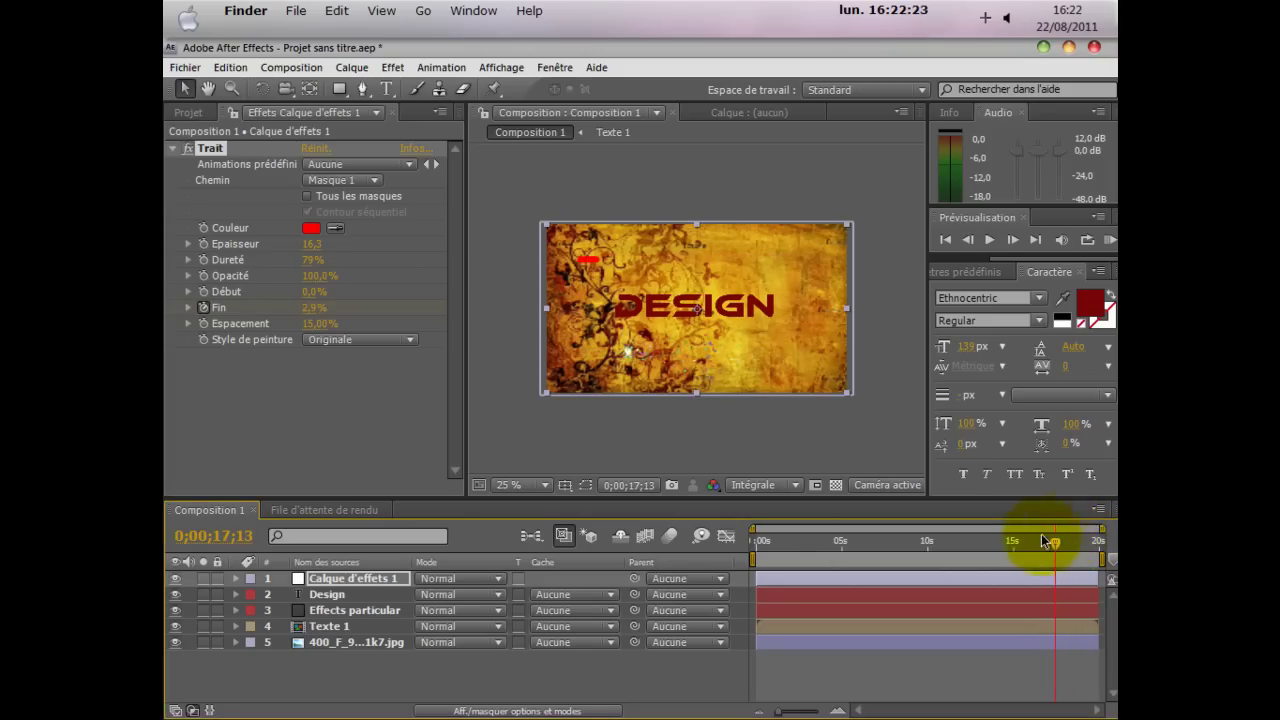
click(358, 608)
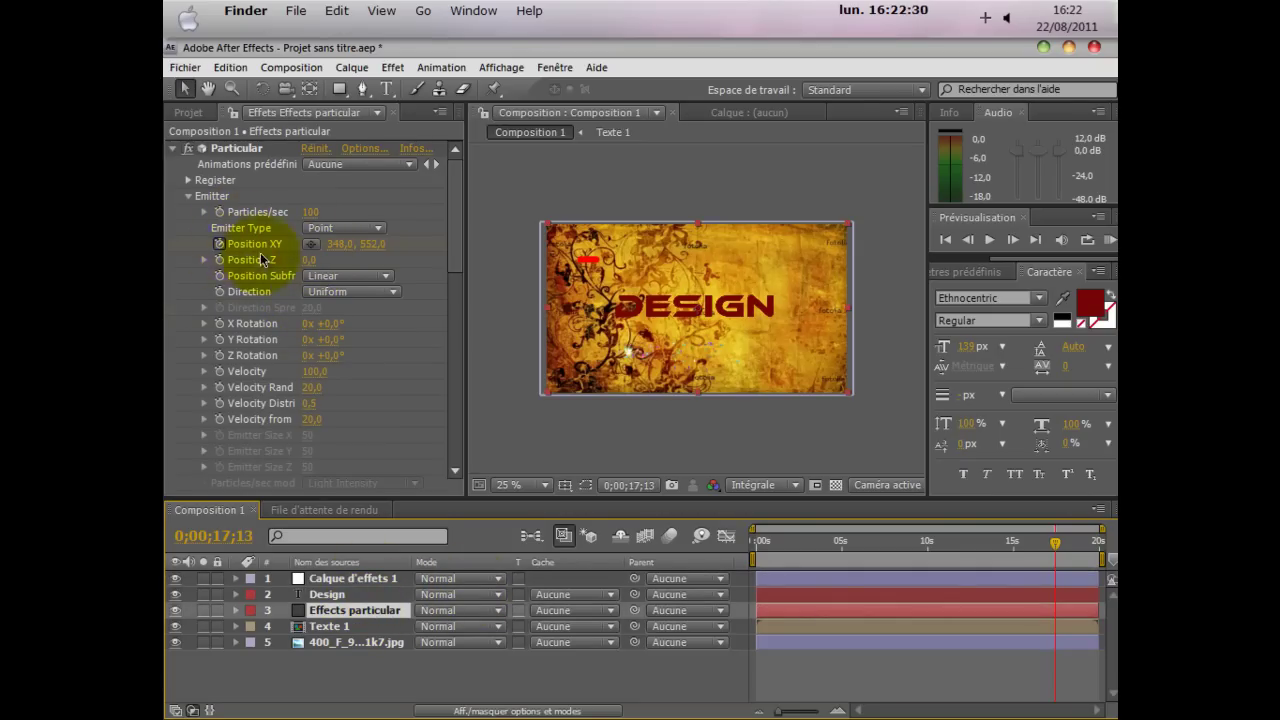
click(313, 245)
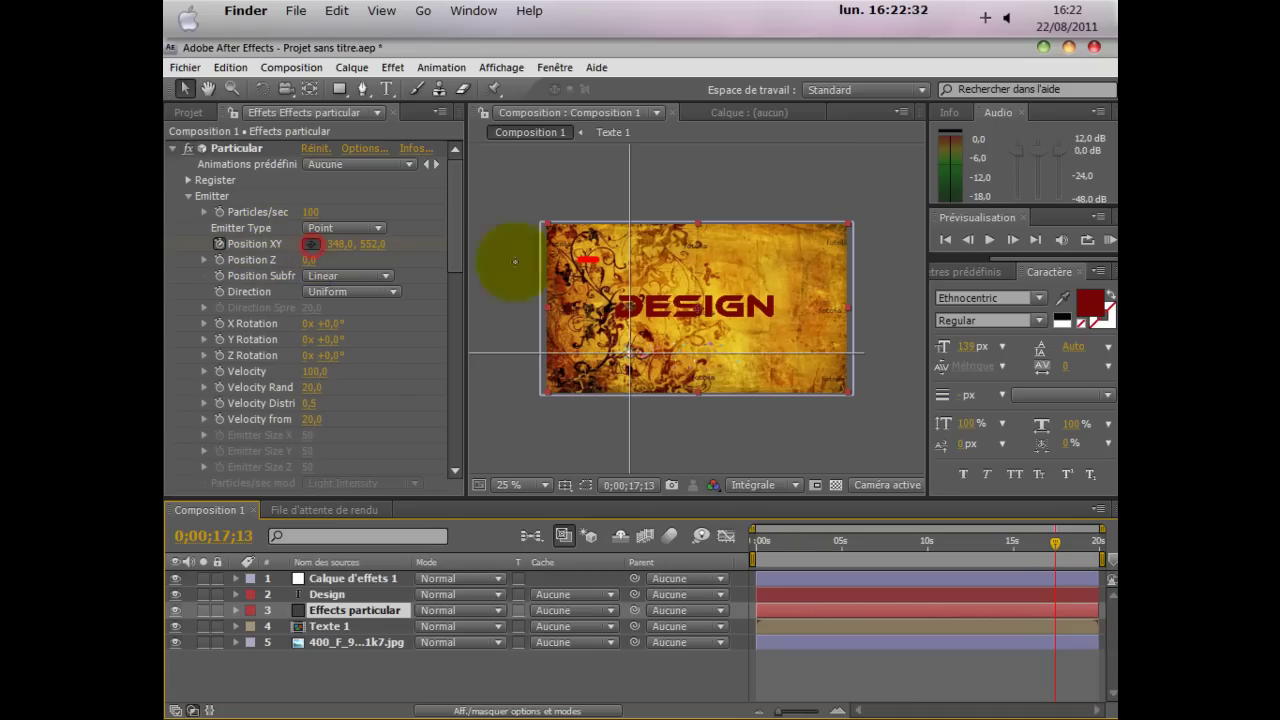
click(580, 261)
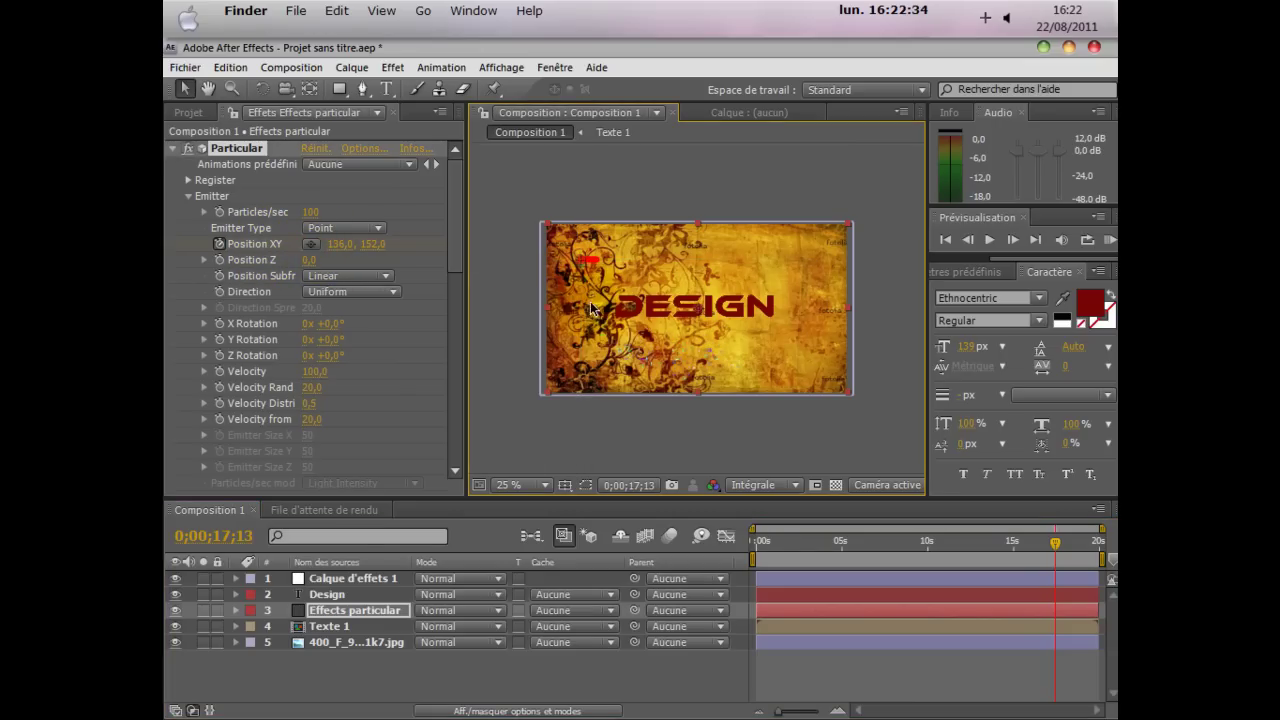
Move the emitter along the frame's upper edge, keyframing 620,0, 160,0 at 0;00;17;24 and about 1000,0, 140,0 at 0;00;18;04.
click(1062, 542)
drag(1064, 540, 1065, 540)
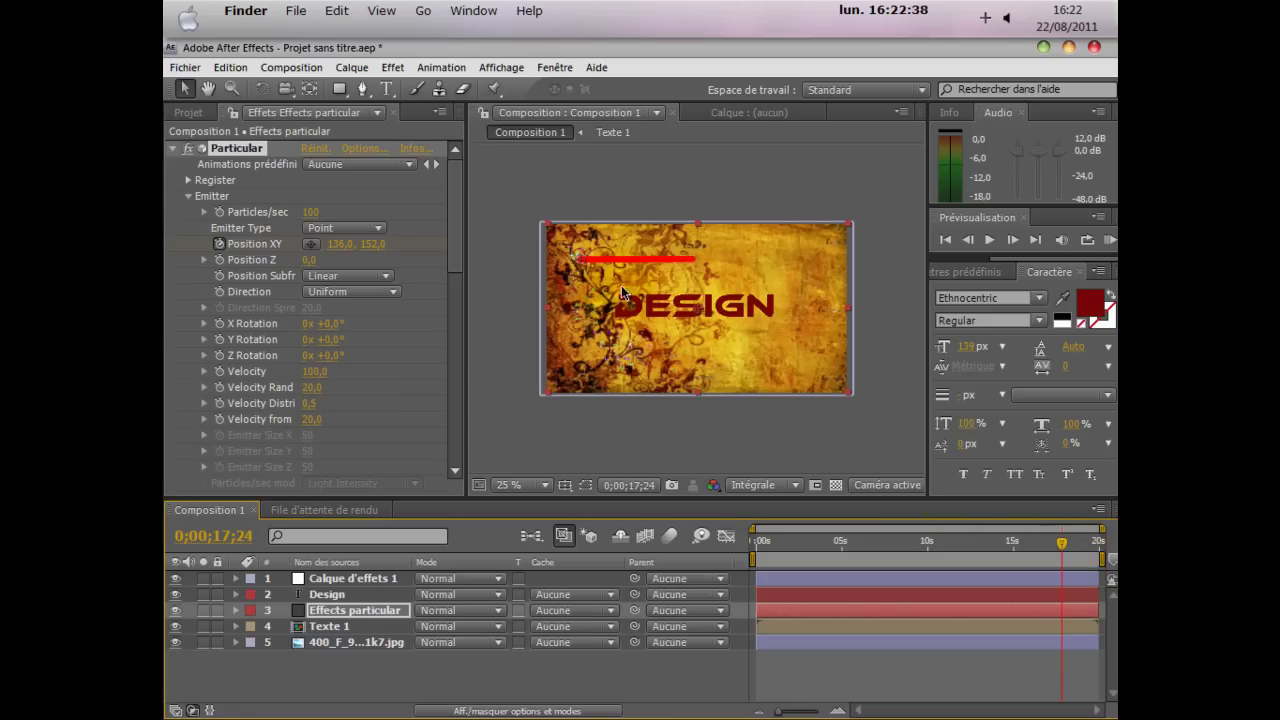
drag(582, 257, 694, 268)
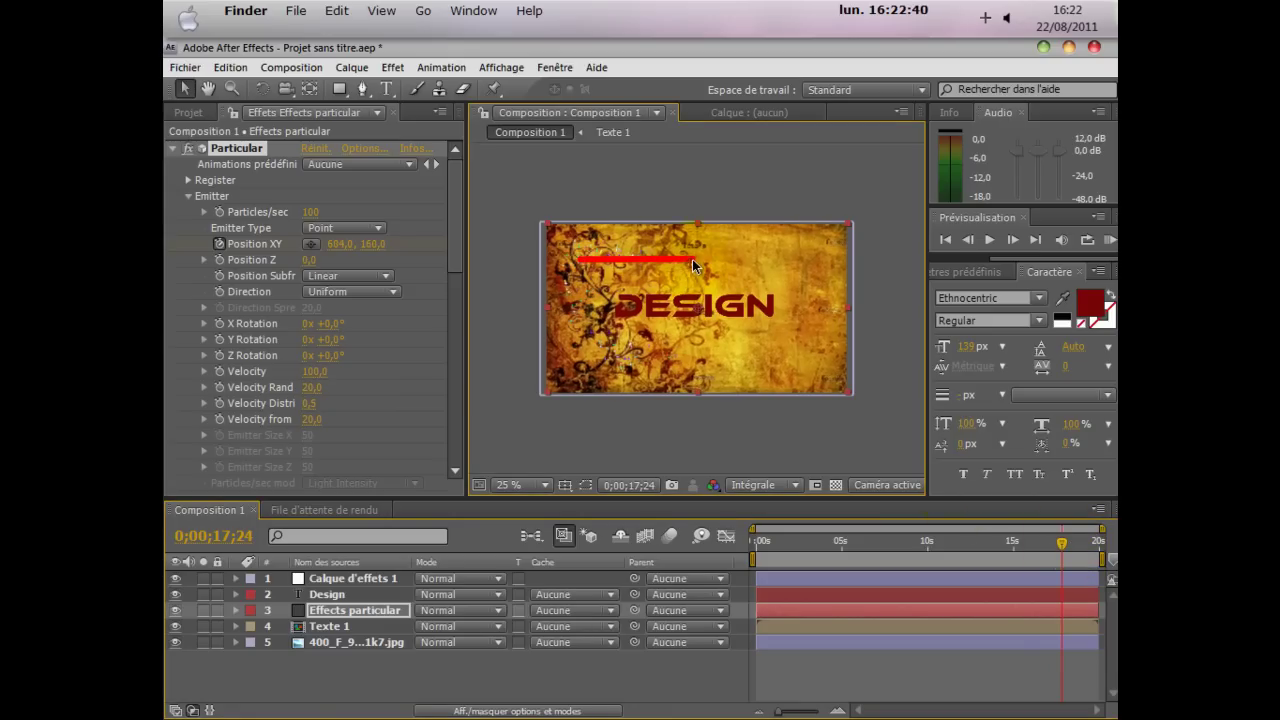
drag(1066, 546, 1067, 541)
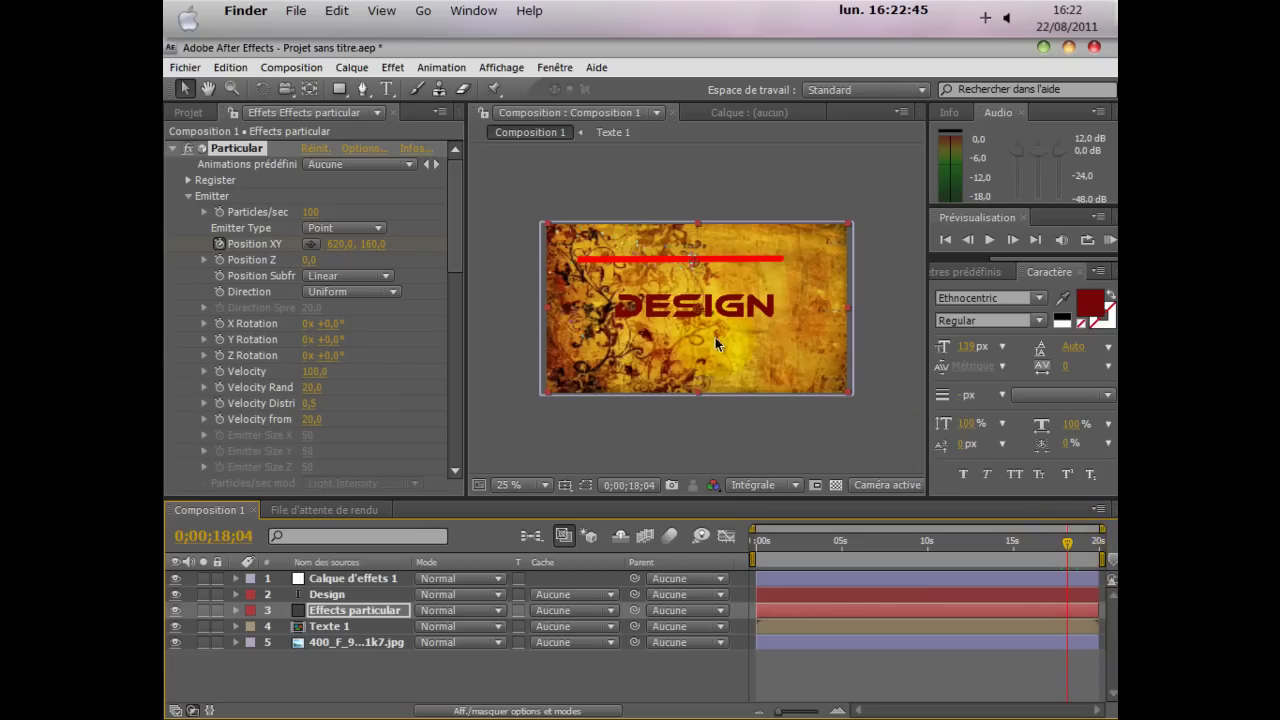
click(766, 269)
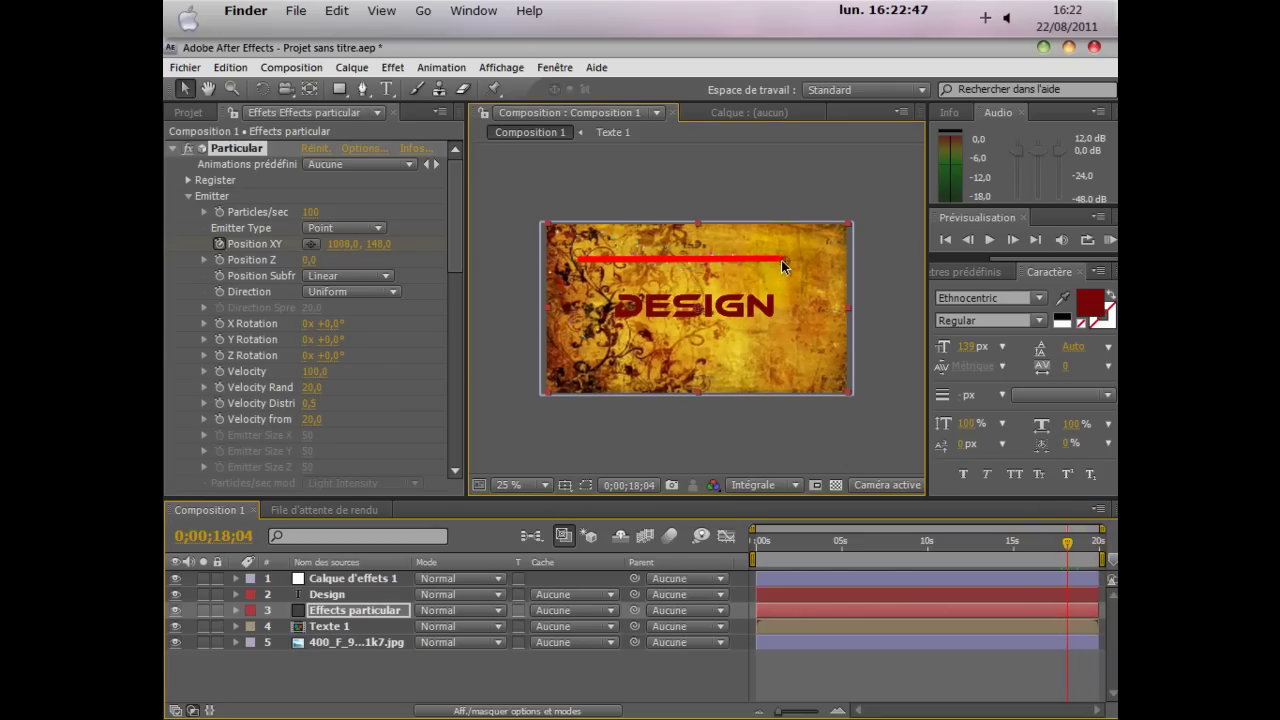
Keyframe the emitter at the red frame's lower-right corner at 0;00;18;17 and at 264,0, 544,0 along its lower edge at 0;00;19;07.
drag(1067, 543, 1075, 543)
click(793, 329)
click(838, 370)
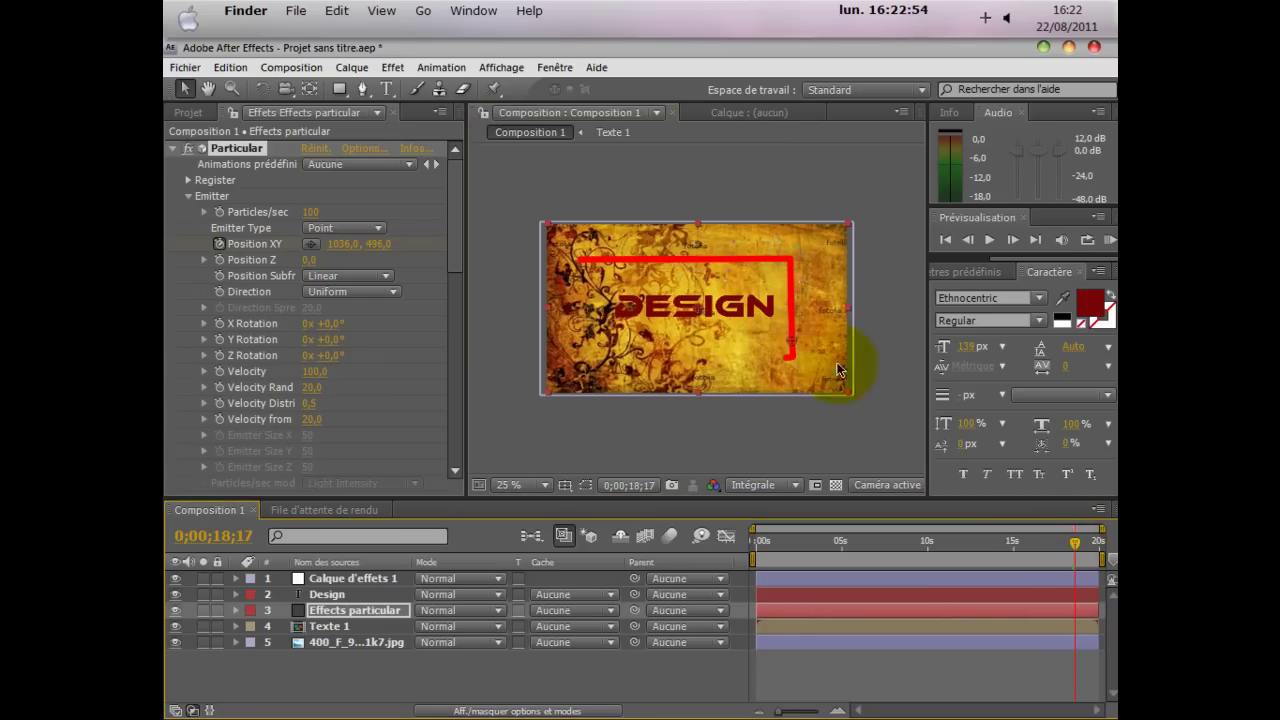
drag(792, 337, 791, 366)
drag(1066, 540, 1088, 543)
drag(717, 360, 609, 349)
click(1085, 548)
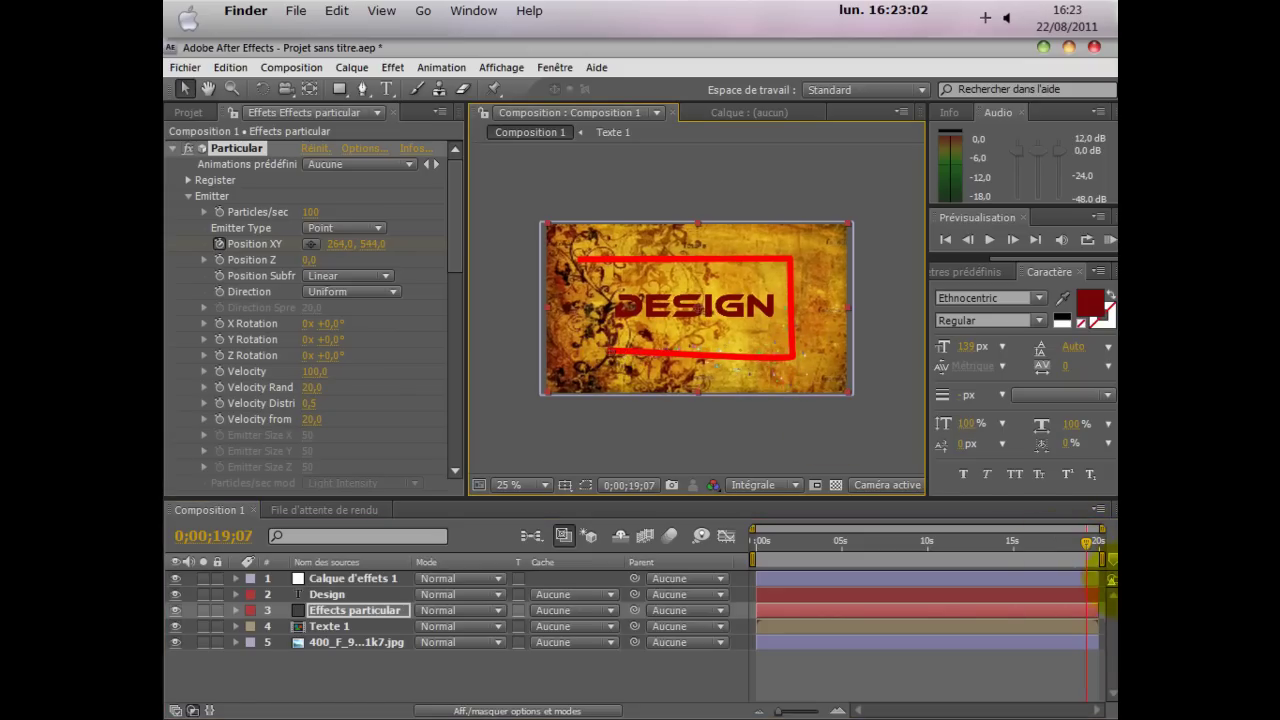
Keyframe the Effects particular emitter at 132,0, 488,0 at 0;00;19;12 and about 120,0, 288,0 at 0;00;19;17, following the frame's left side.
drag(1088, 545, 1090, 545)
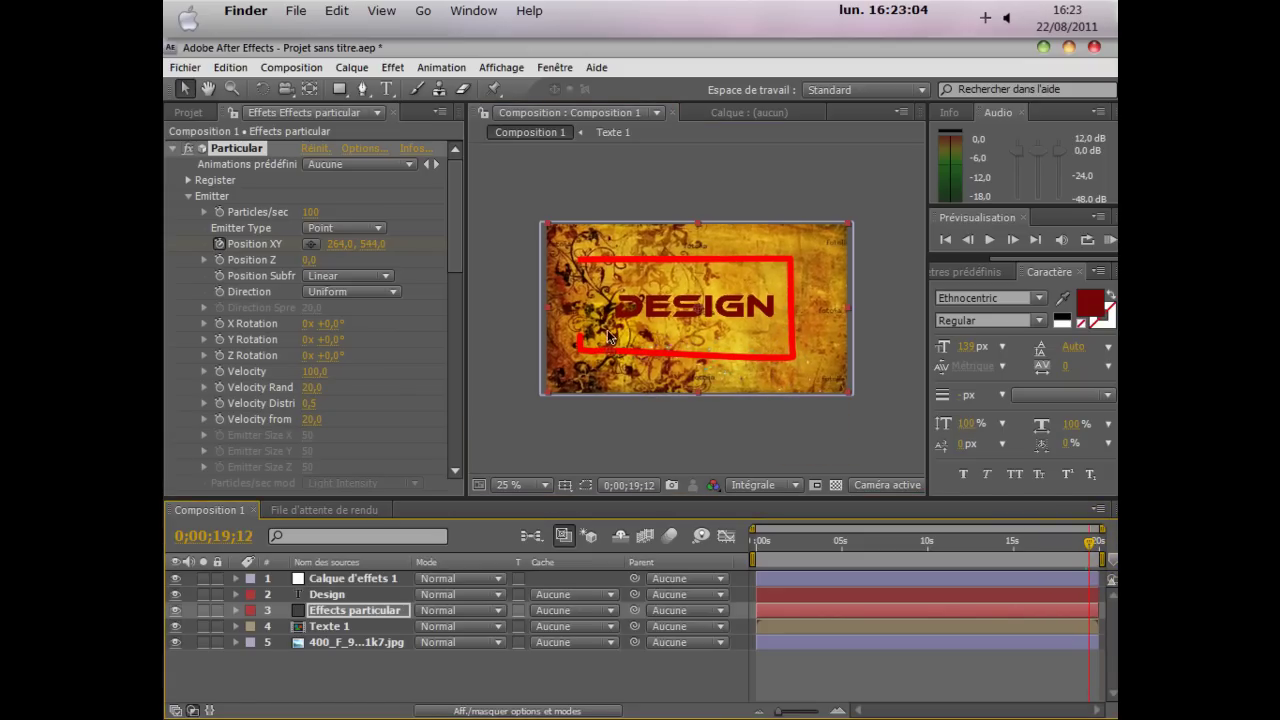
drag(606, 348, 575, 335)
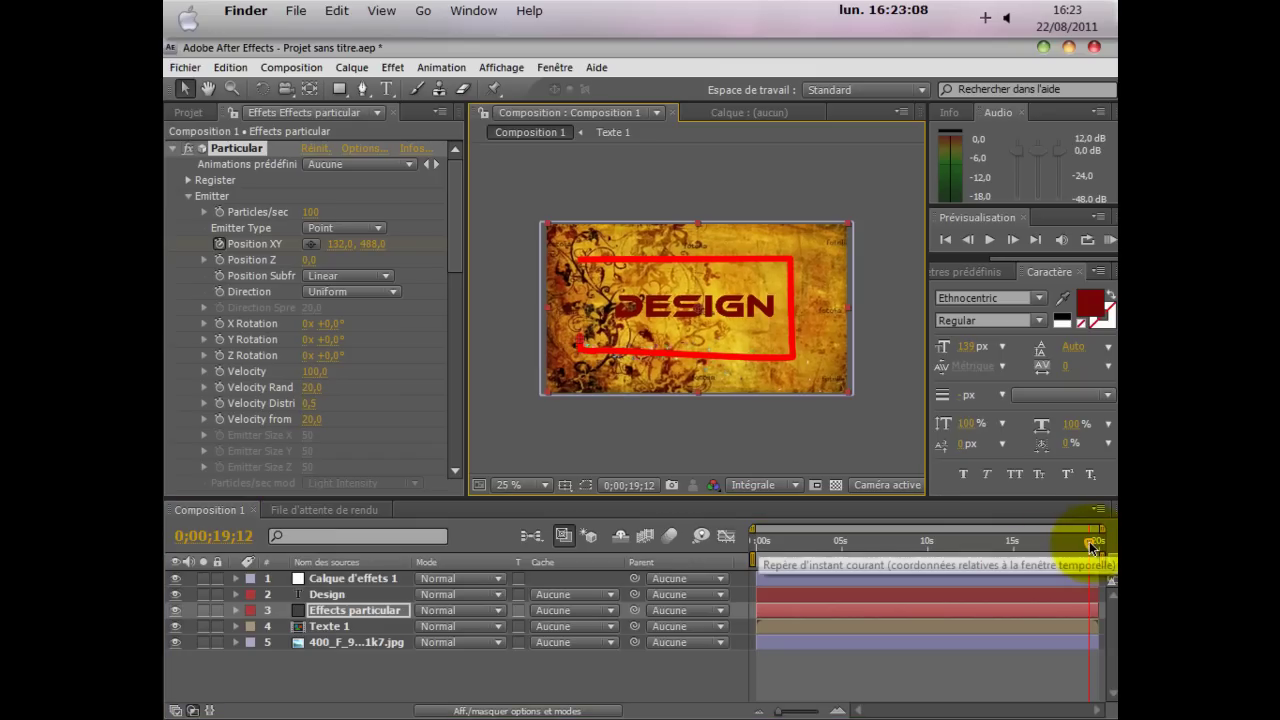
drag(1090, 545, 1093, 549)
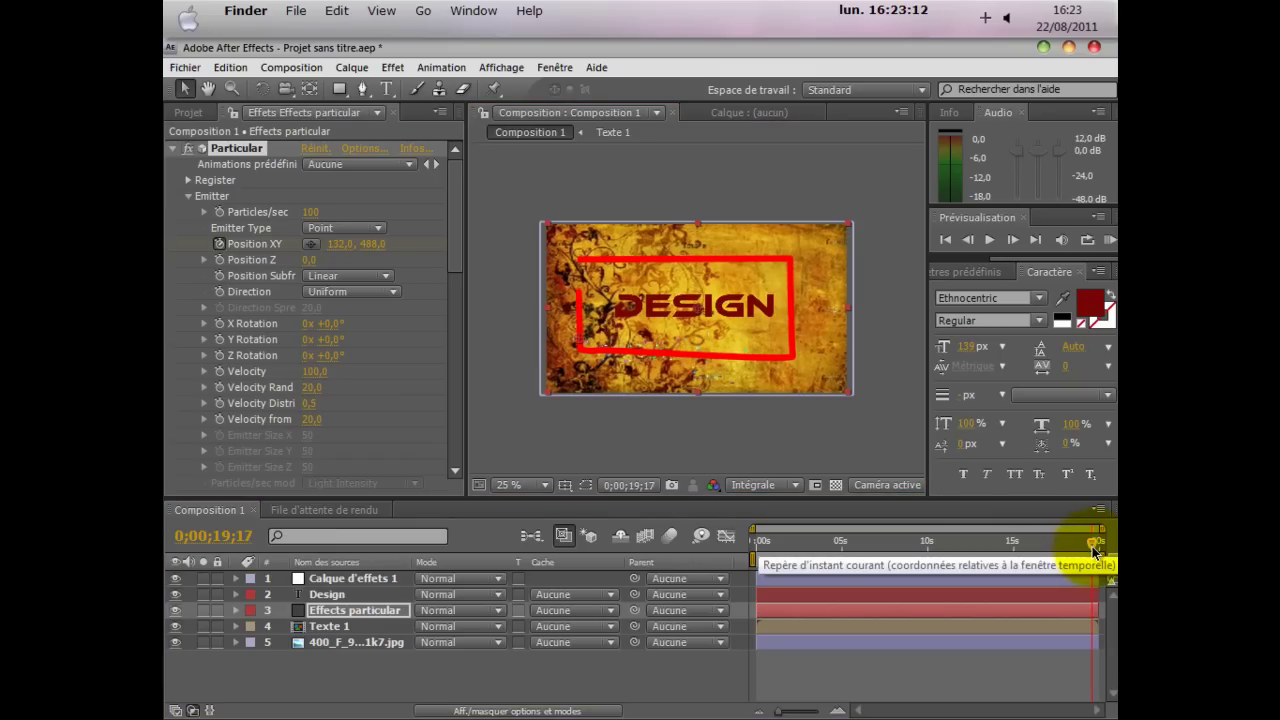
drag(579, 337, 577, 331)
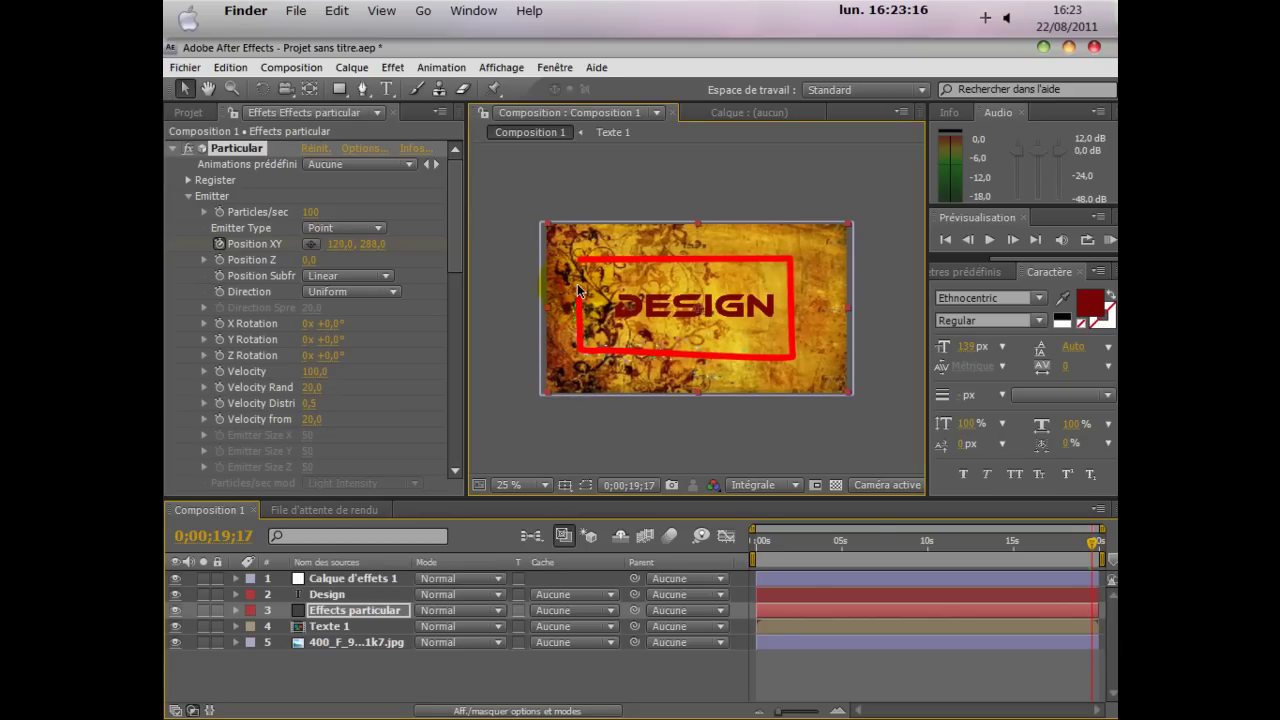
Scrub back through the composition to 0;00;03;03 to review the particles along the red frame and texts, and deselect the layer.
drag(1096, 543, 1078, 543)
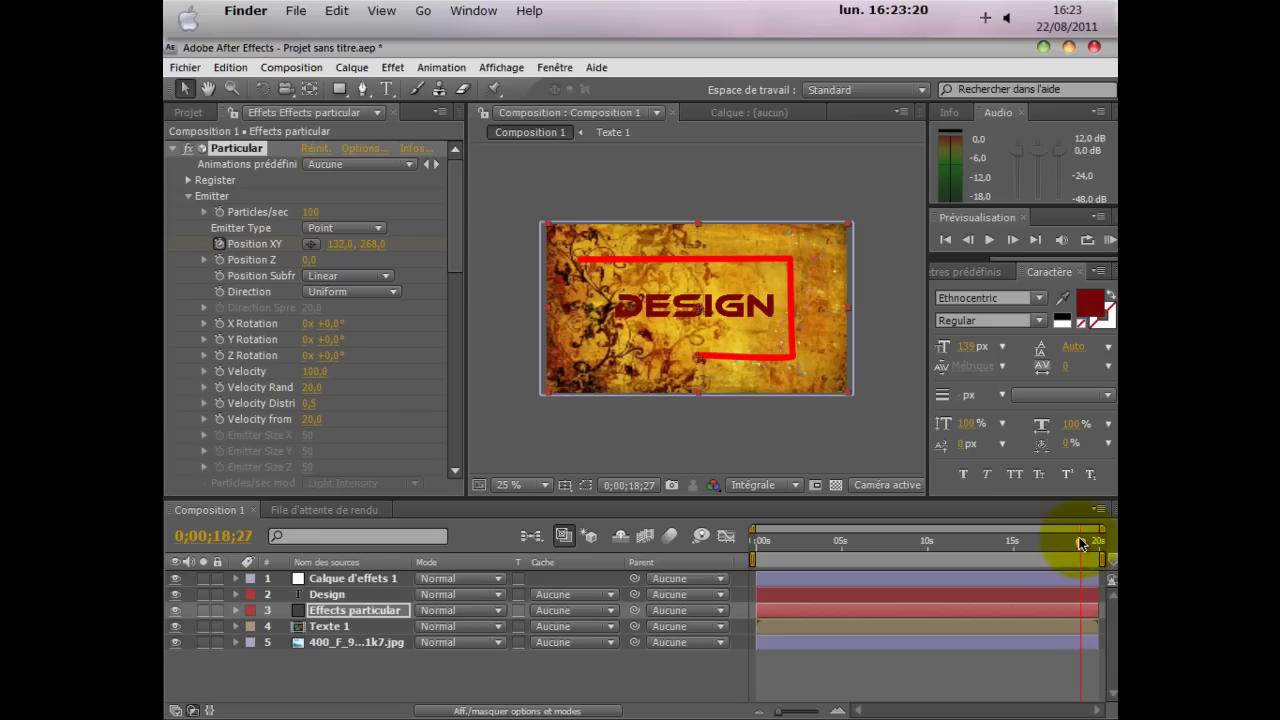
click(798, 430)
click(1080, 545)
mouse_move(1063, 544)
mouse_down()
mouse_move(1033, 545)
mouse_move(1096, 545)
mouse_move(717, 551)
mouse_move(1029, 562)
mouse_move(845, 576)
mouse_move(815, 562)
mouse_up()
click(406, 667)
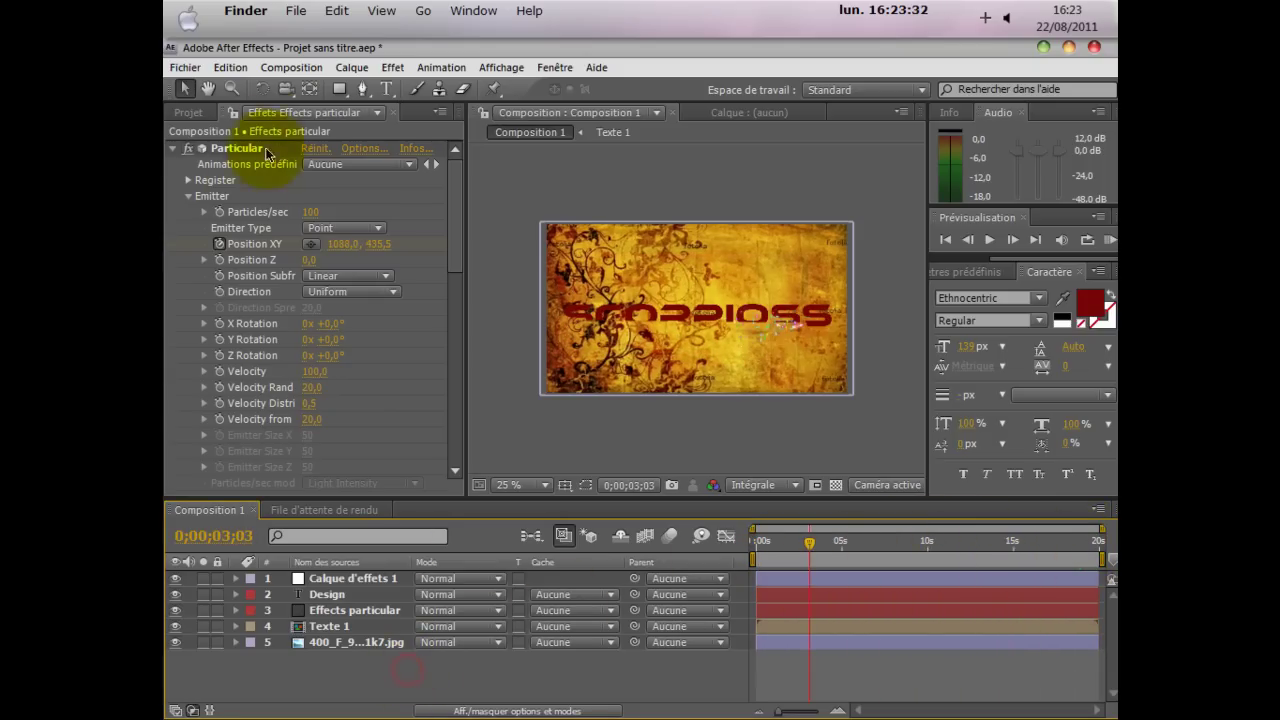
Add Composition 1 to the render queue and set its output module to FLV format with audio output enabled.
click(280, 69)
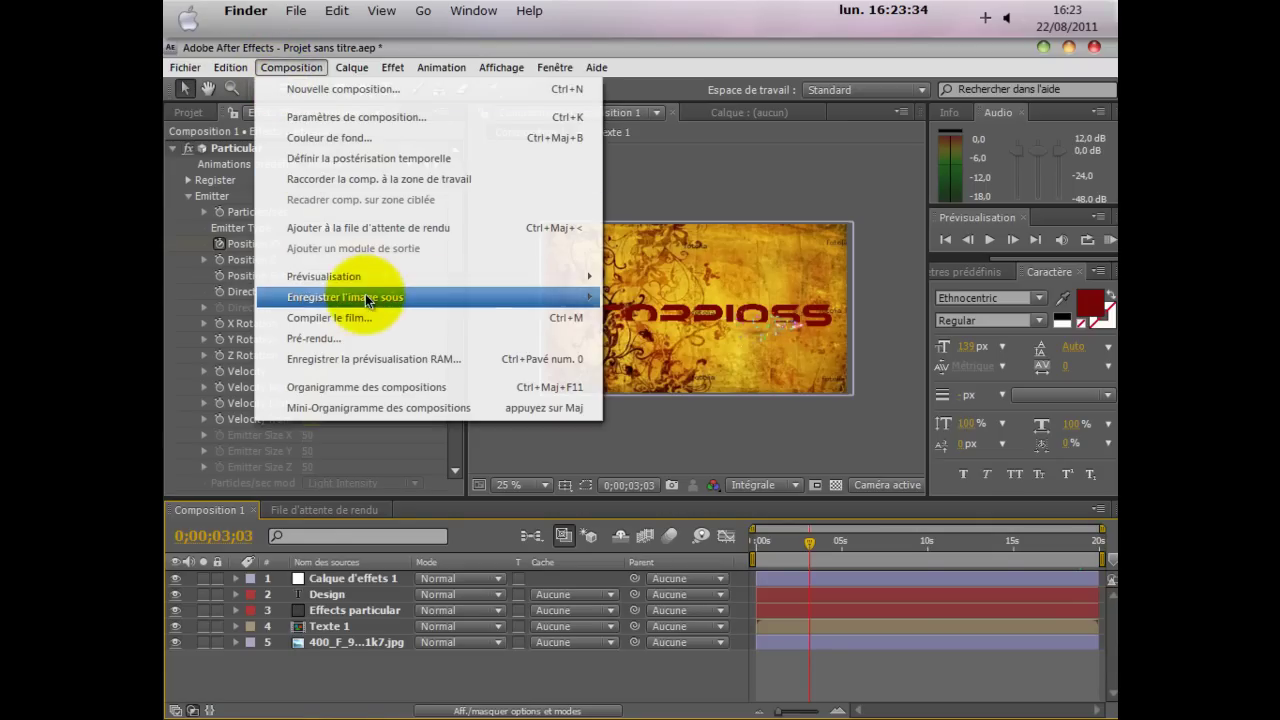
click(380, 231)
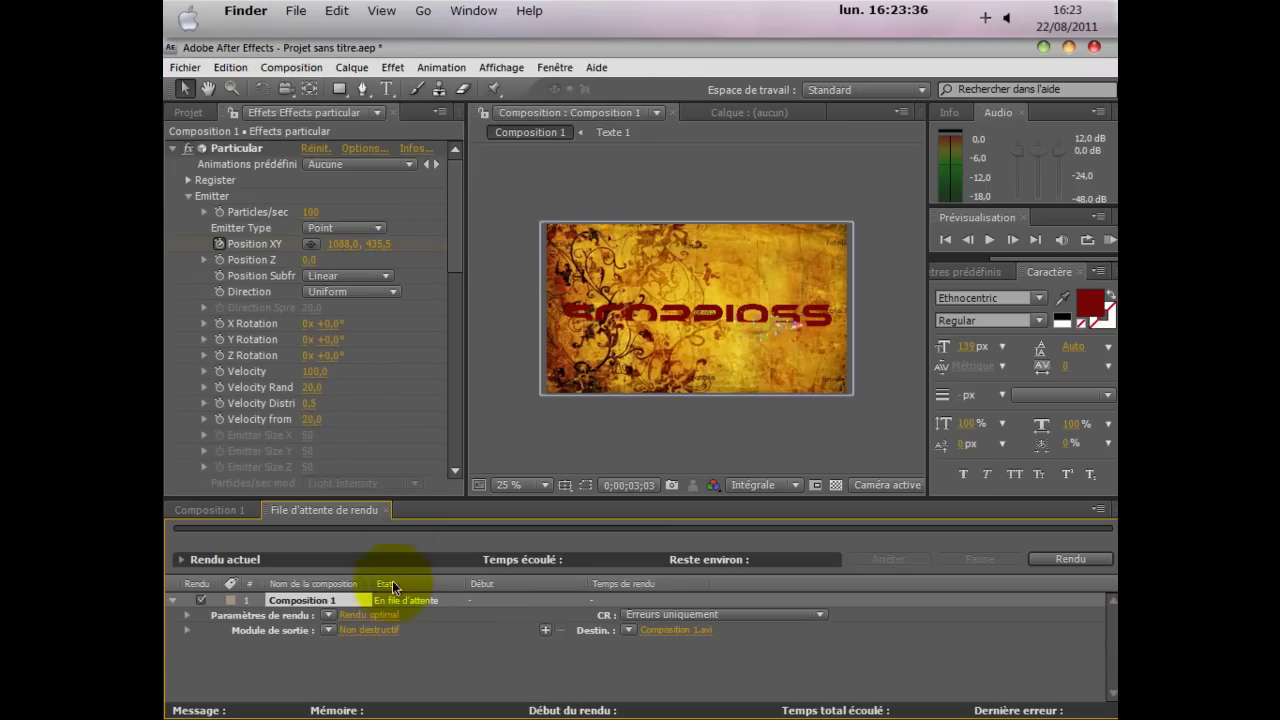
click(366, 631)
click(571, 155)
click(547, 224)
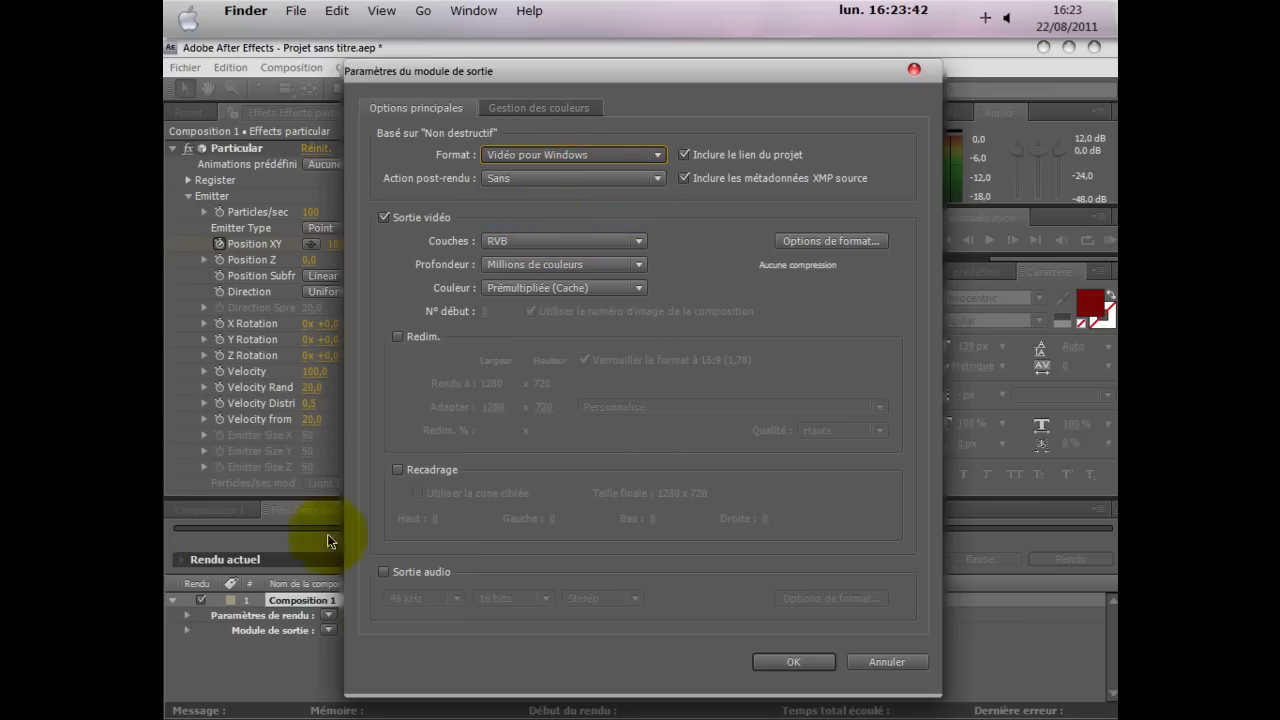
click(383, 572)
click(785, 662)
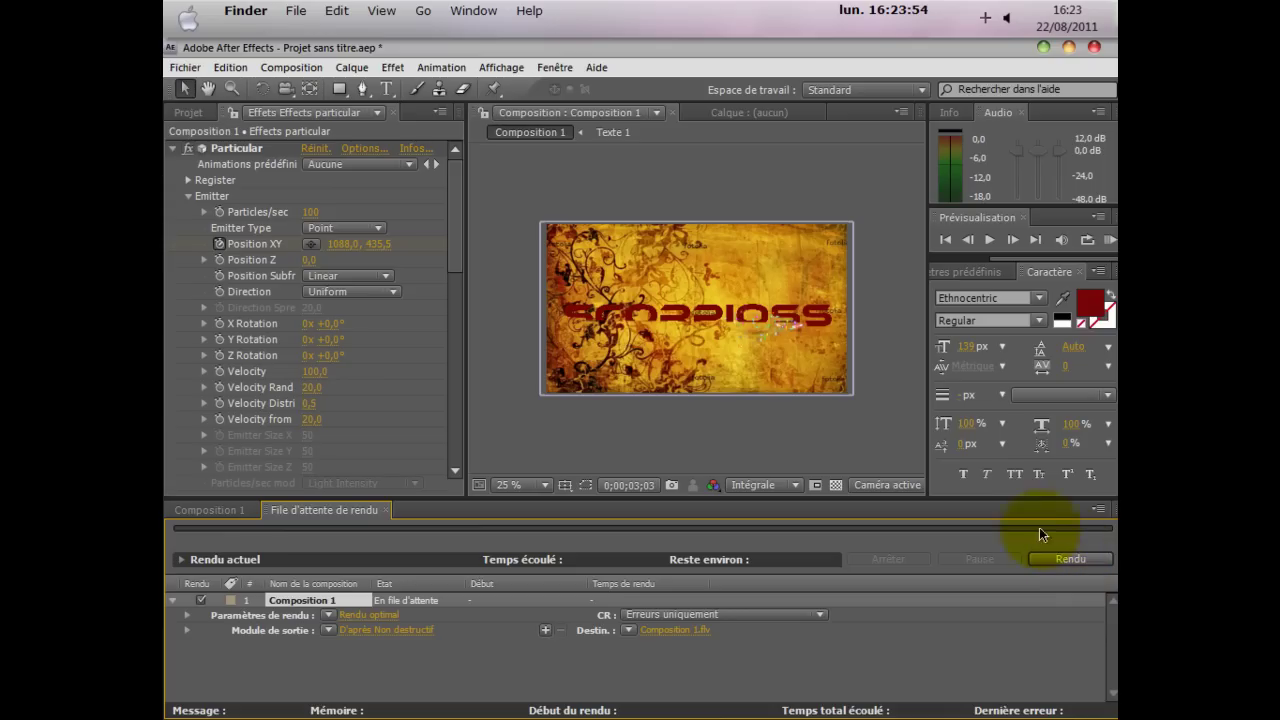
Return to Composition 1 and collapse the Particular effect's settings.
scroll(420, 275, down, 4)
drag(454, 260, 420, 170)
click(181, 148)
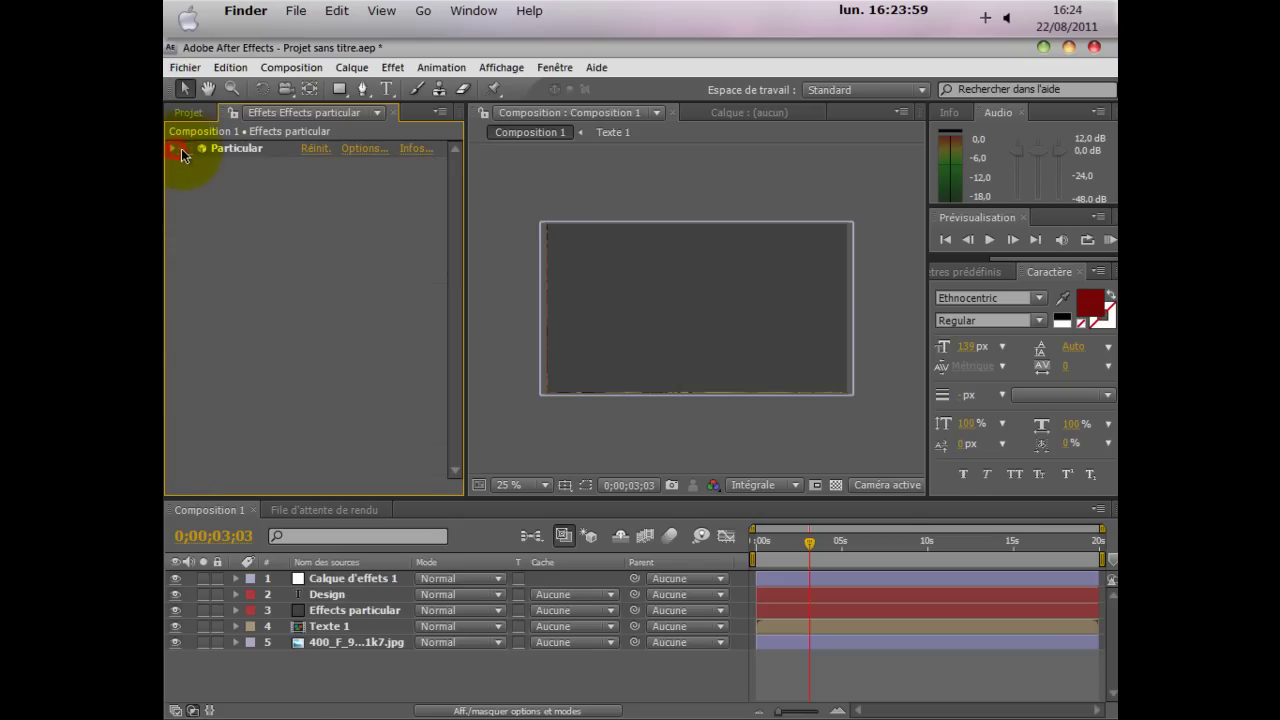